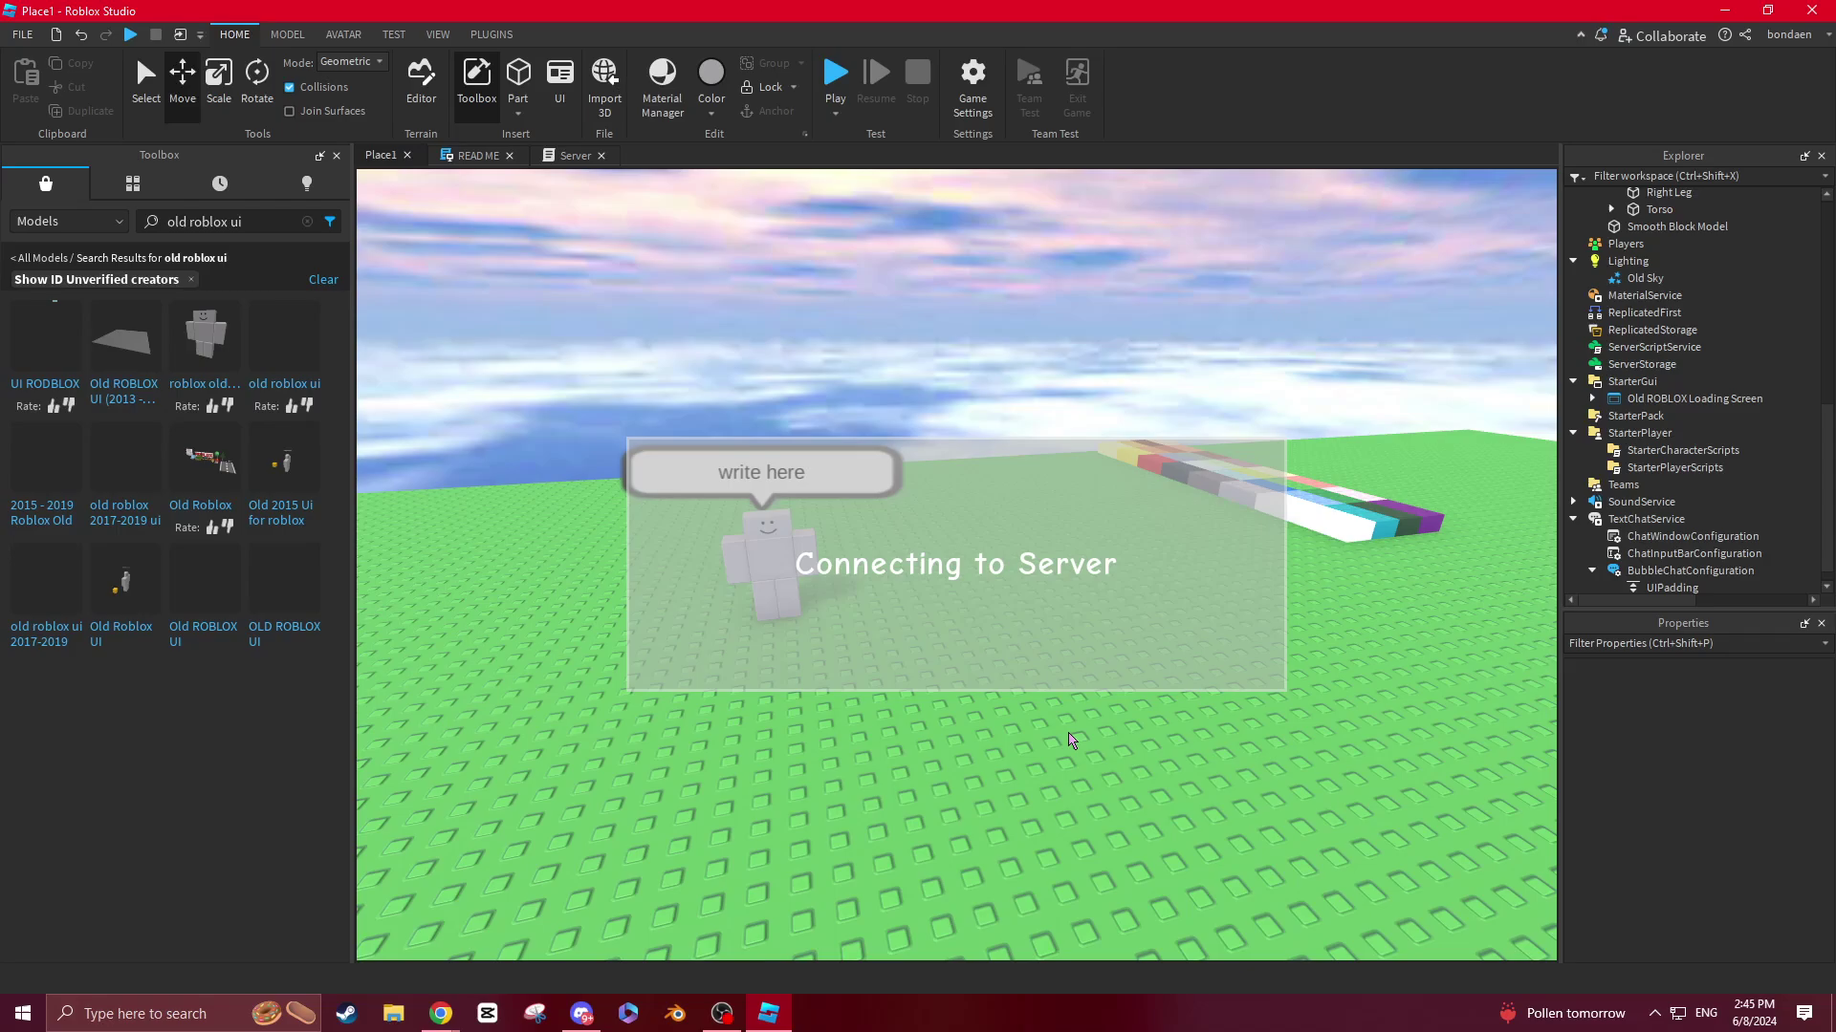
Step: Search the Toolbox models for "old roblox chat ui"
triple_click(265, 229)
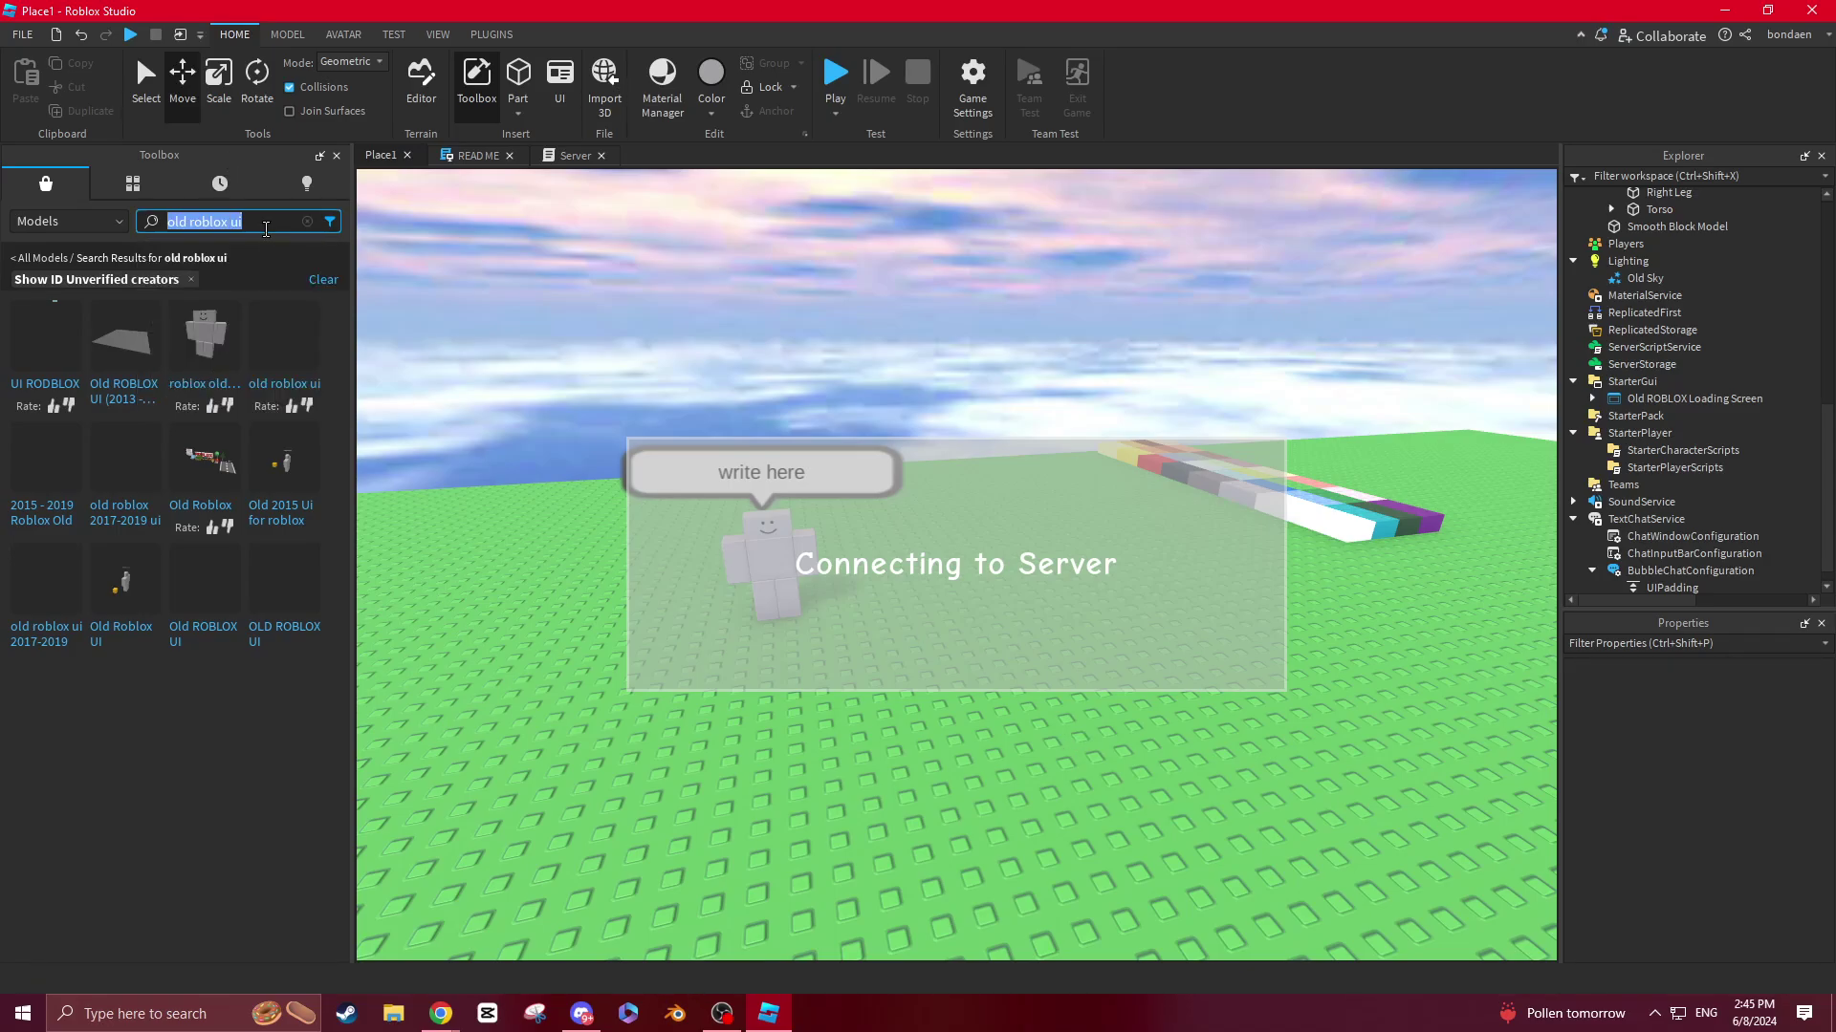
type("old robl")
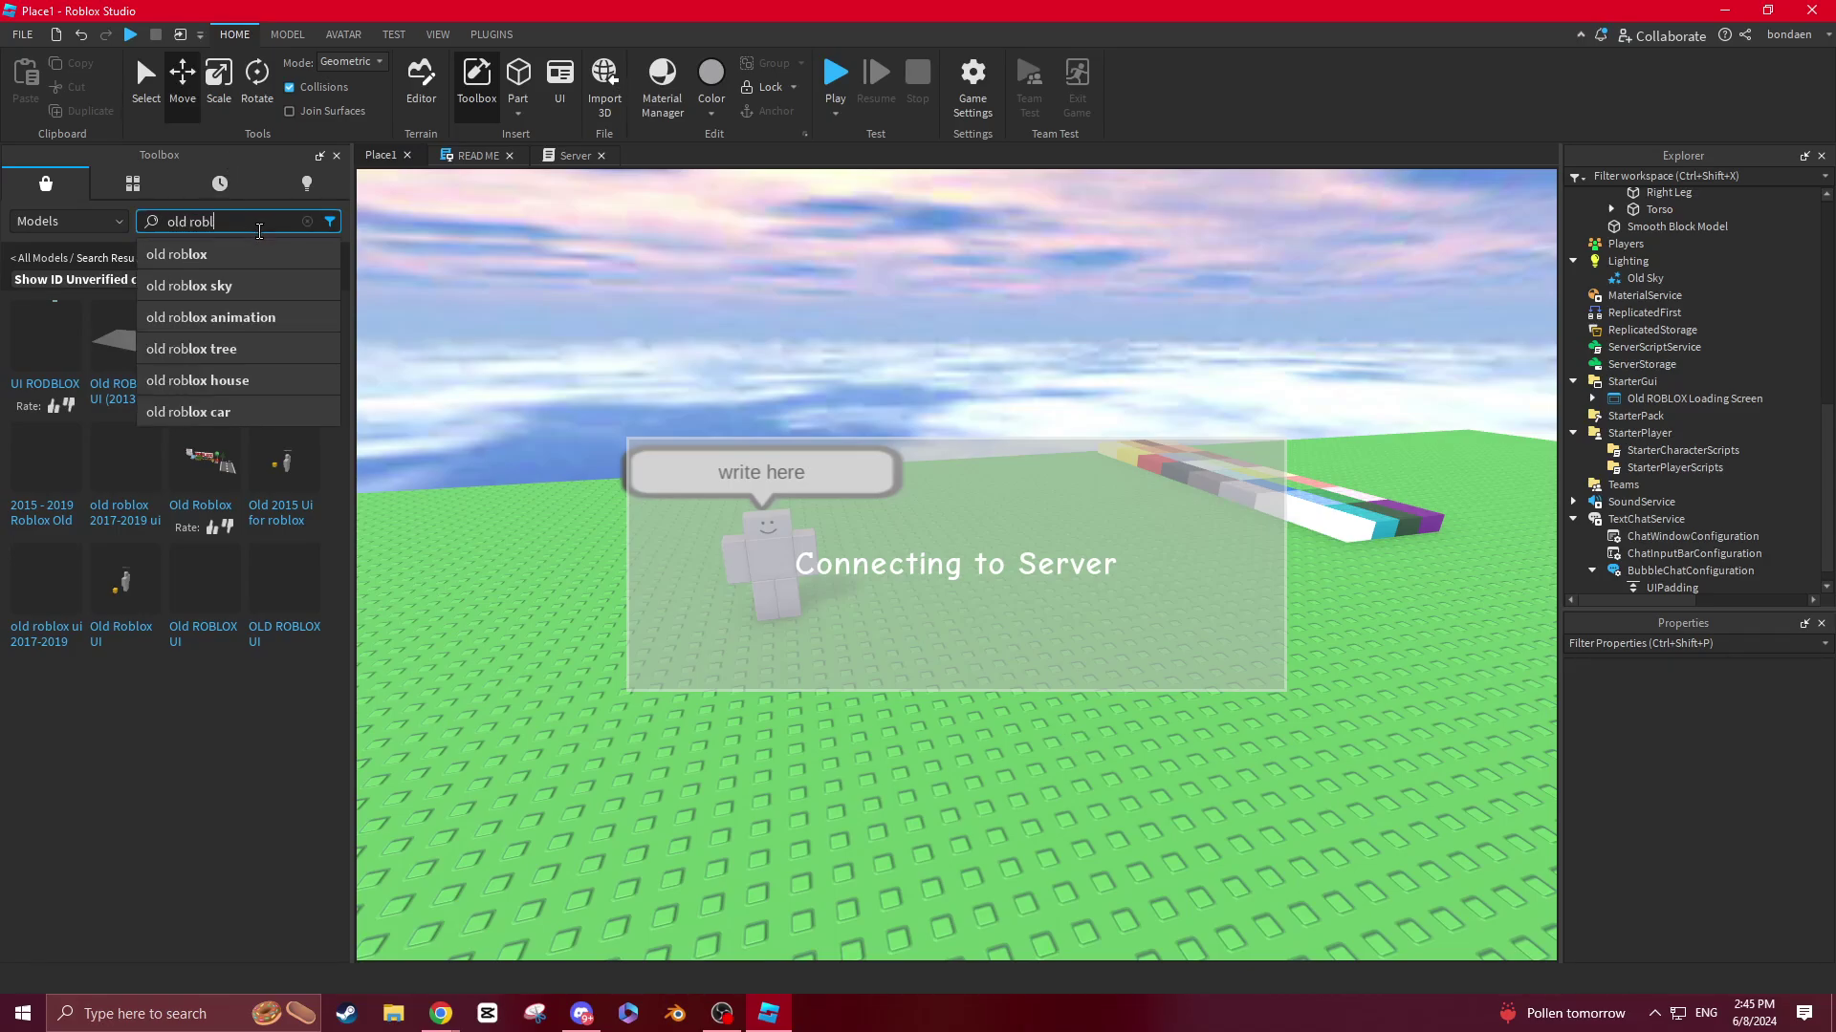
type("ox chat ui")
key("Return")
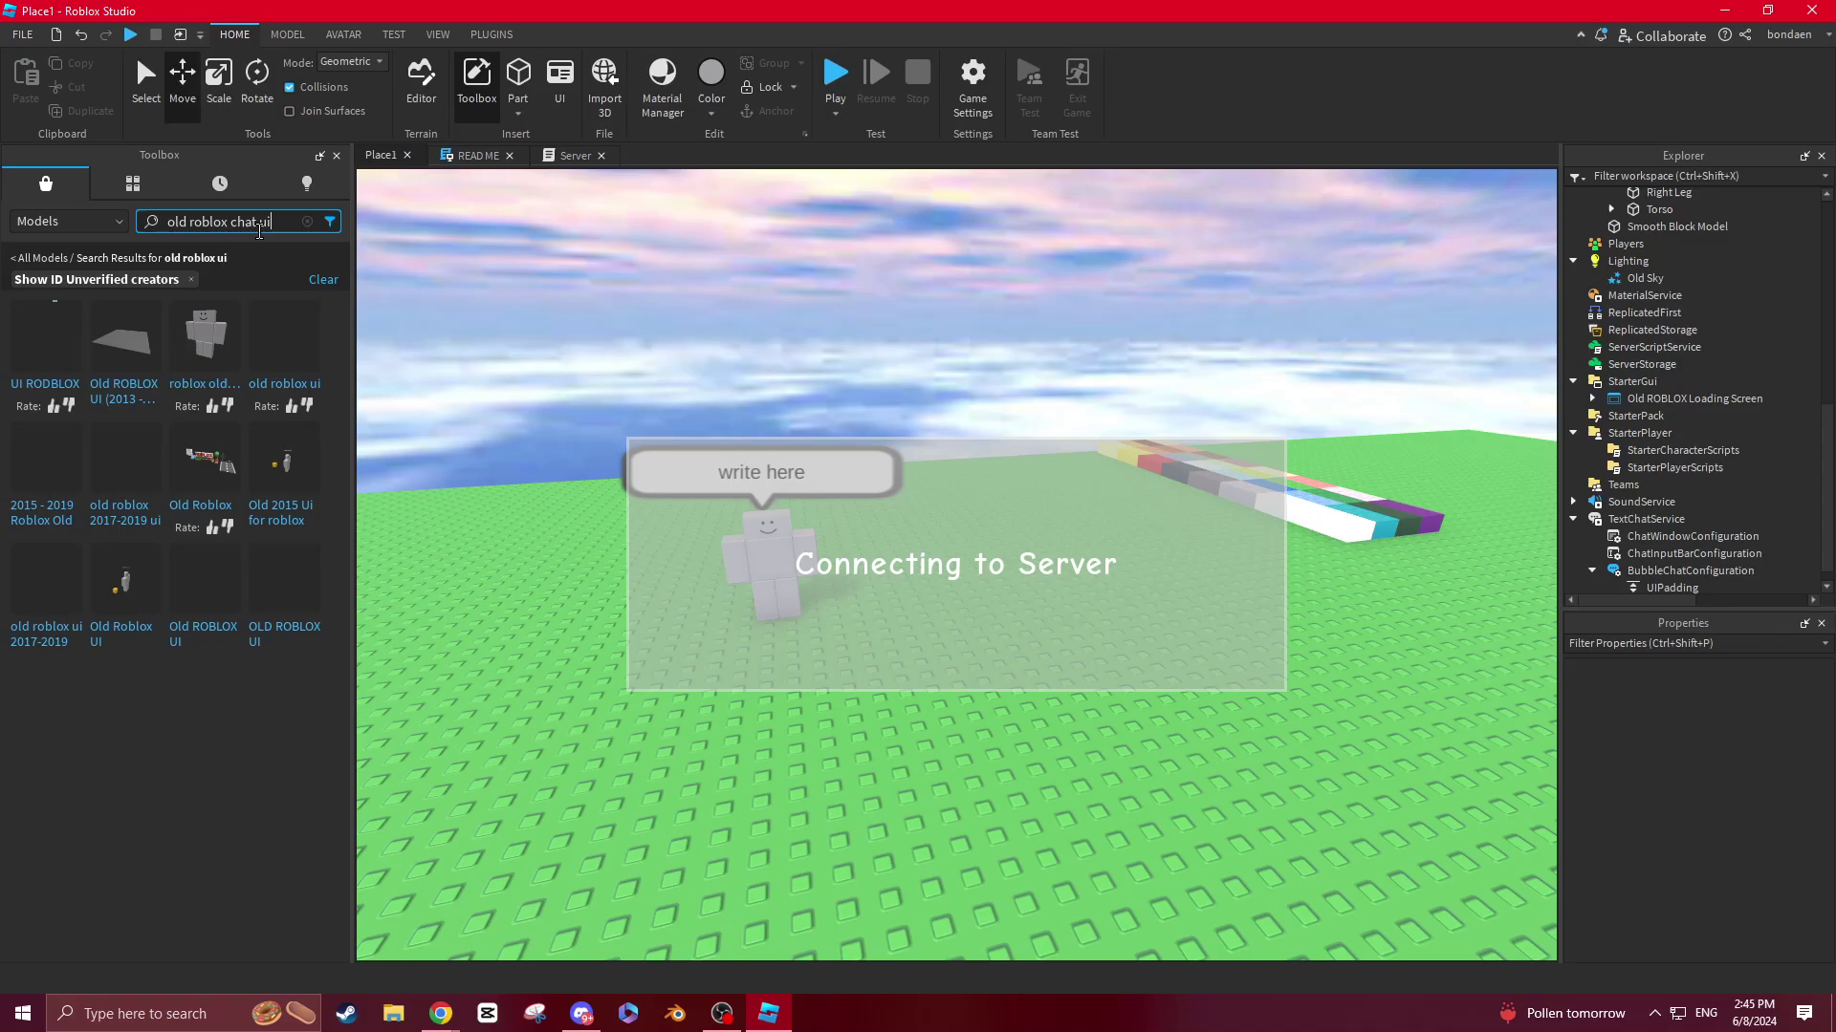
mouse_move(59, 353)
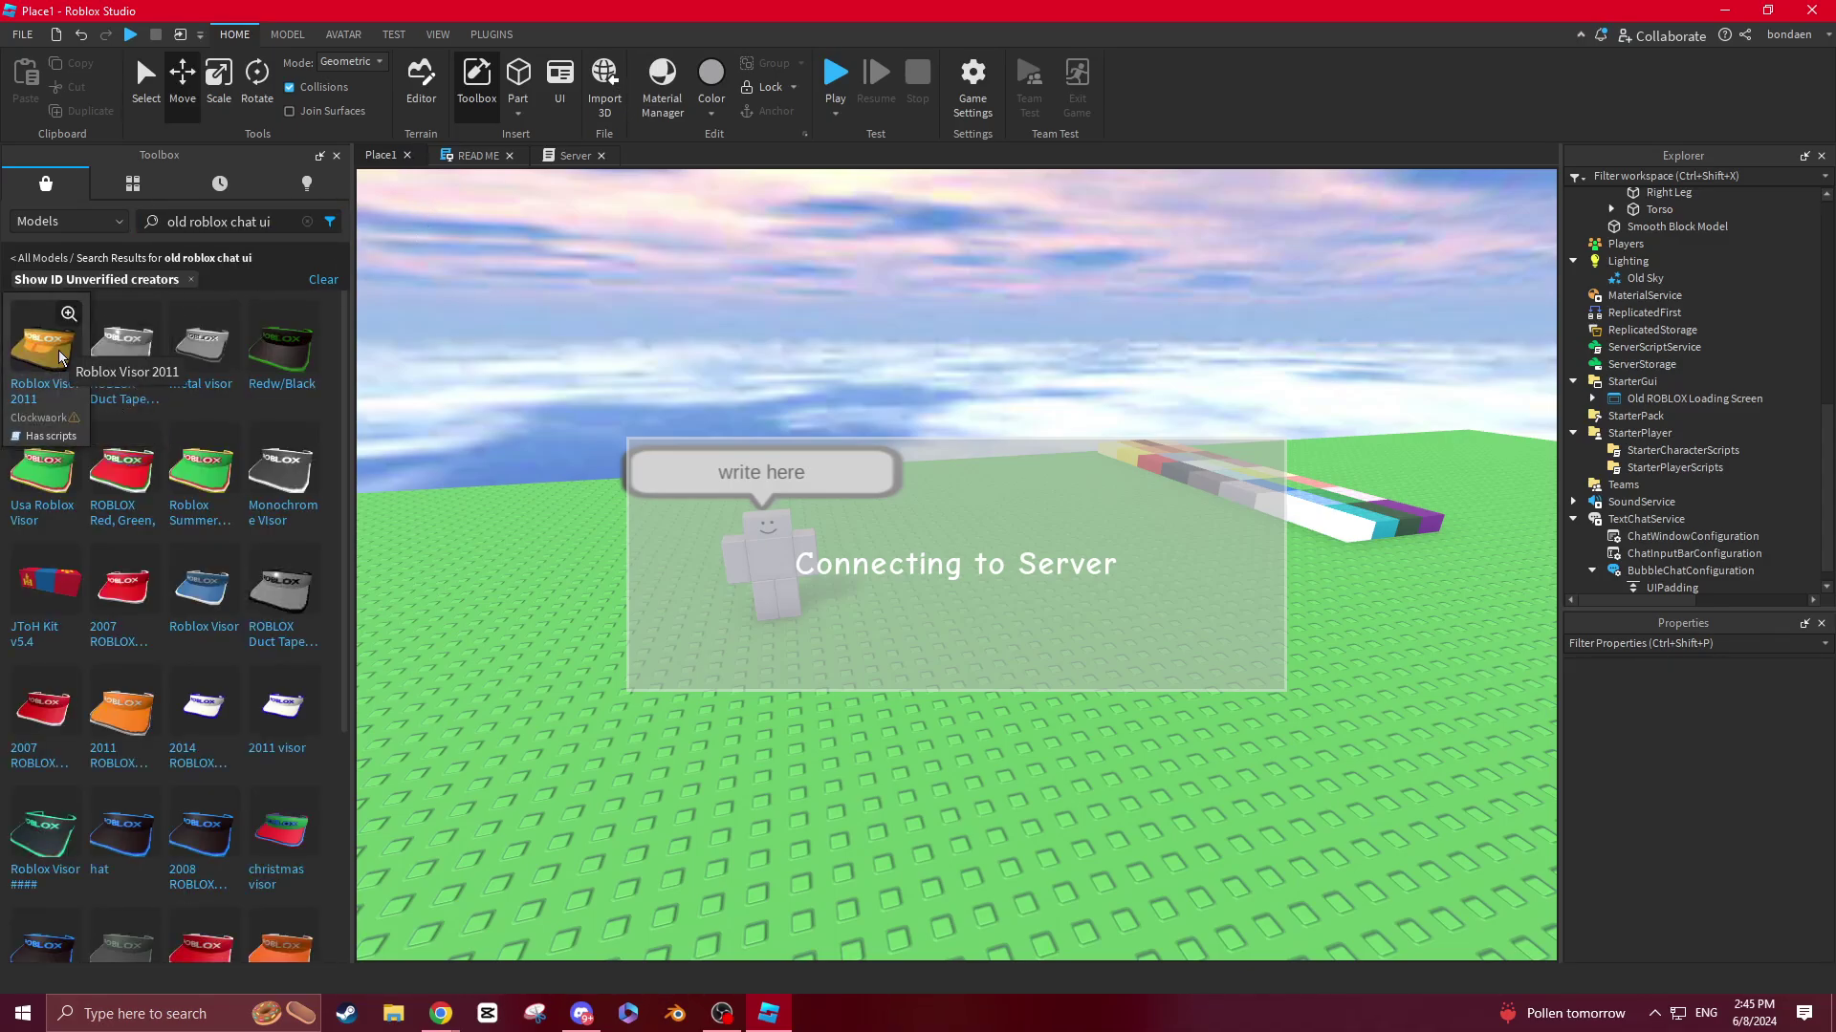
Step: Select the "roblox old bubble chat ui" rig in the scene to show its hierarchy
right_click_drag(725, 399, 729, 401)
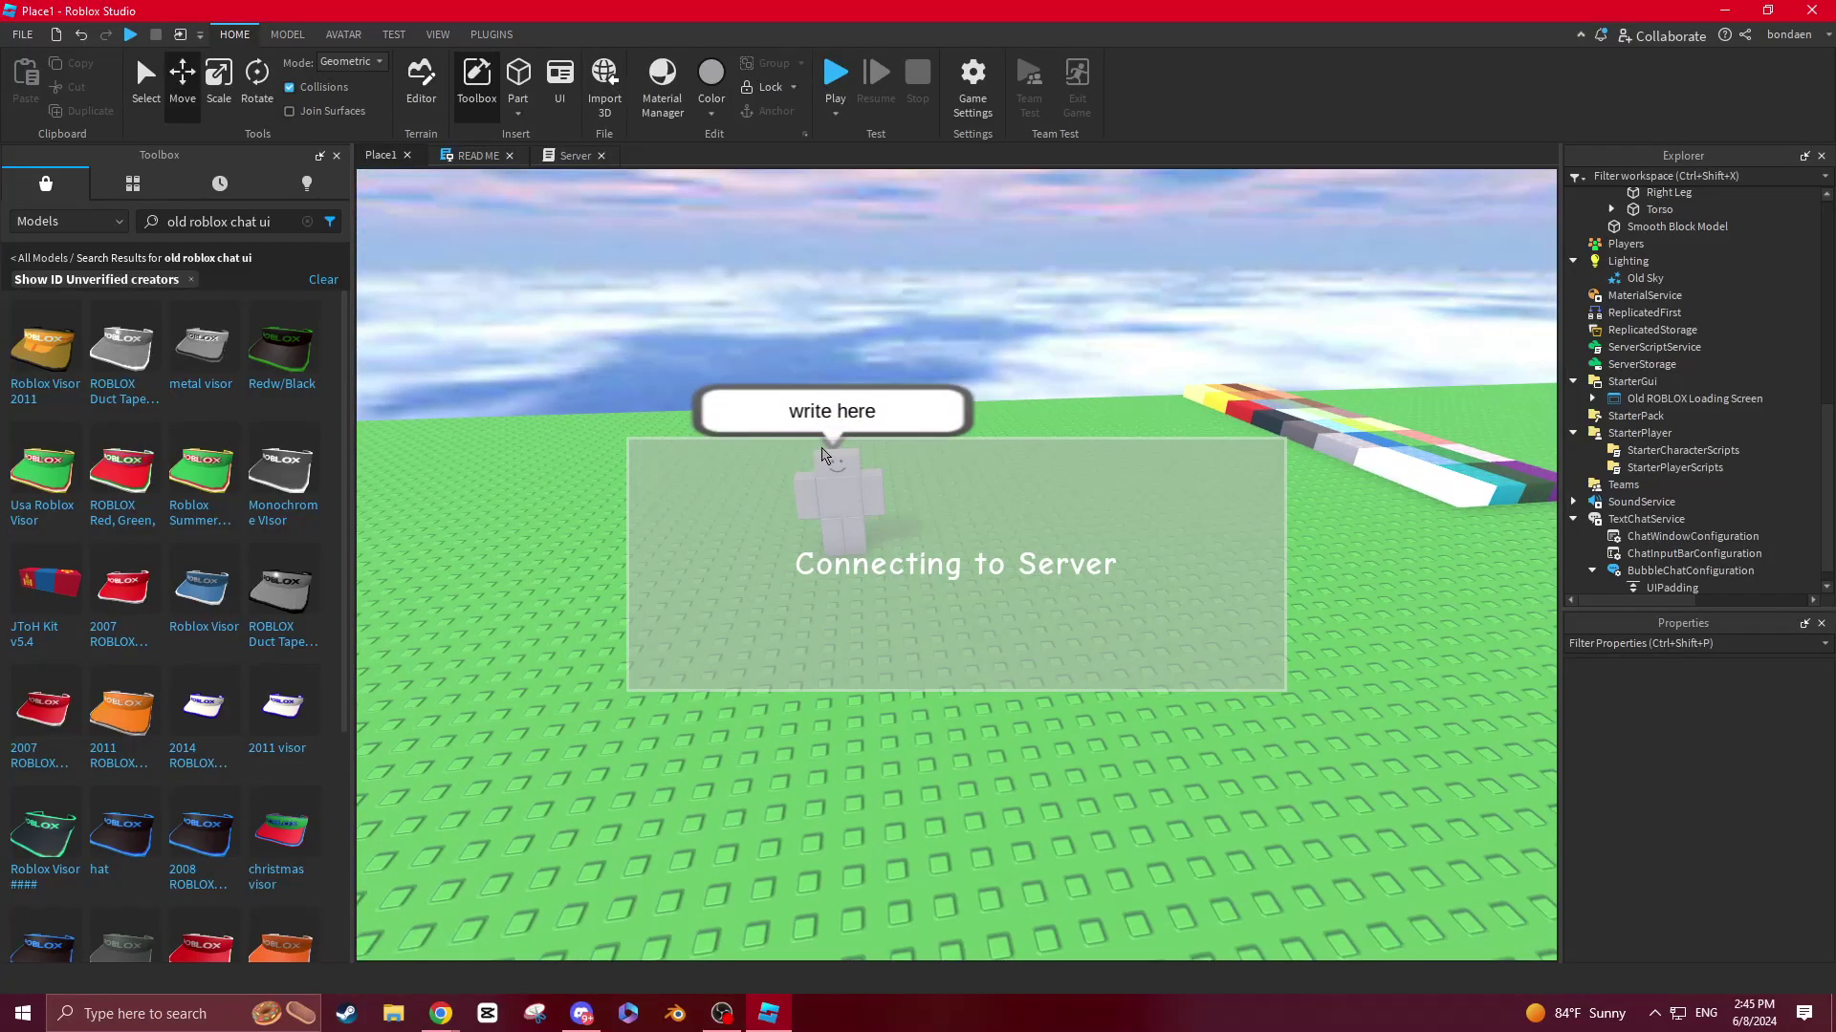
left_click(831, 467)
right_click_drag(938, 388, 938, 387)
scroll(942, 328, "up", 3)
scroll(942, 328, "down", 3)
right_click_drag(1013, 678, 967, 689)
scroll(803, 433, "up", 2)
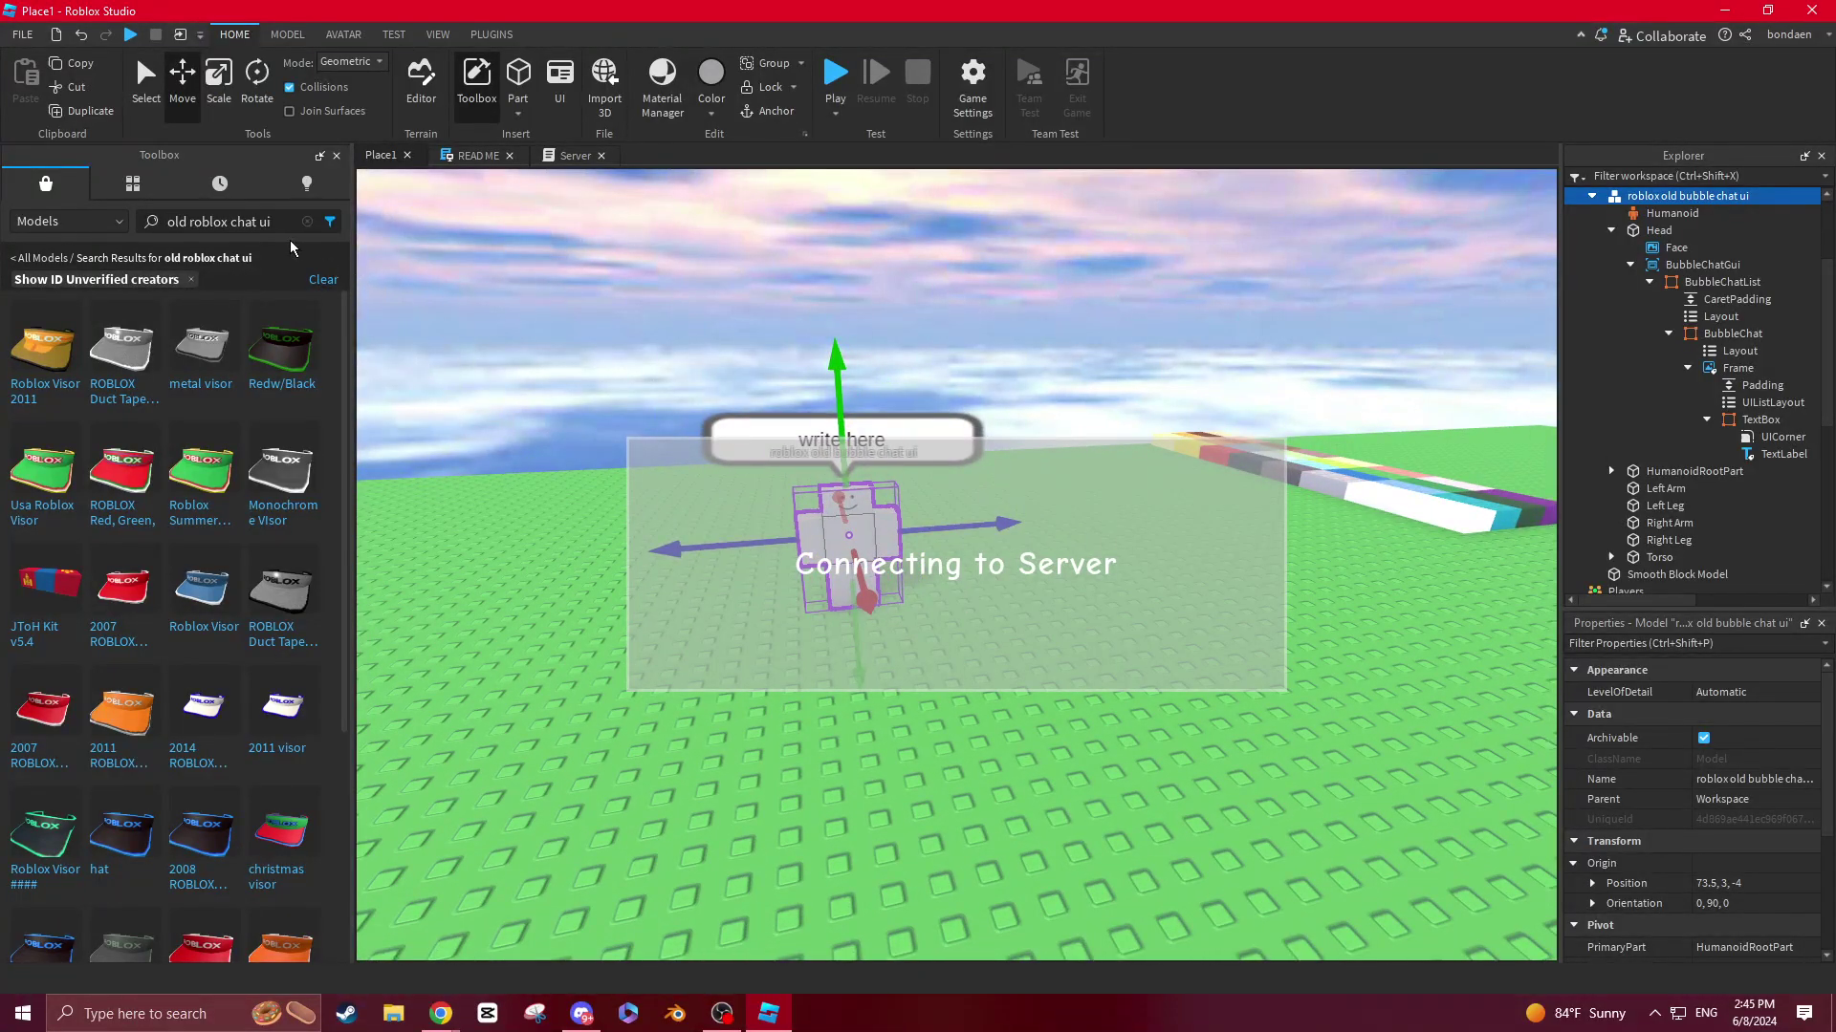
Step: Replace the Toolbox search with "old roblox ui"
key("BackSpace")
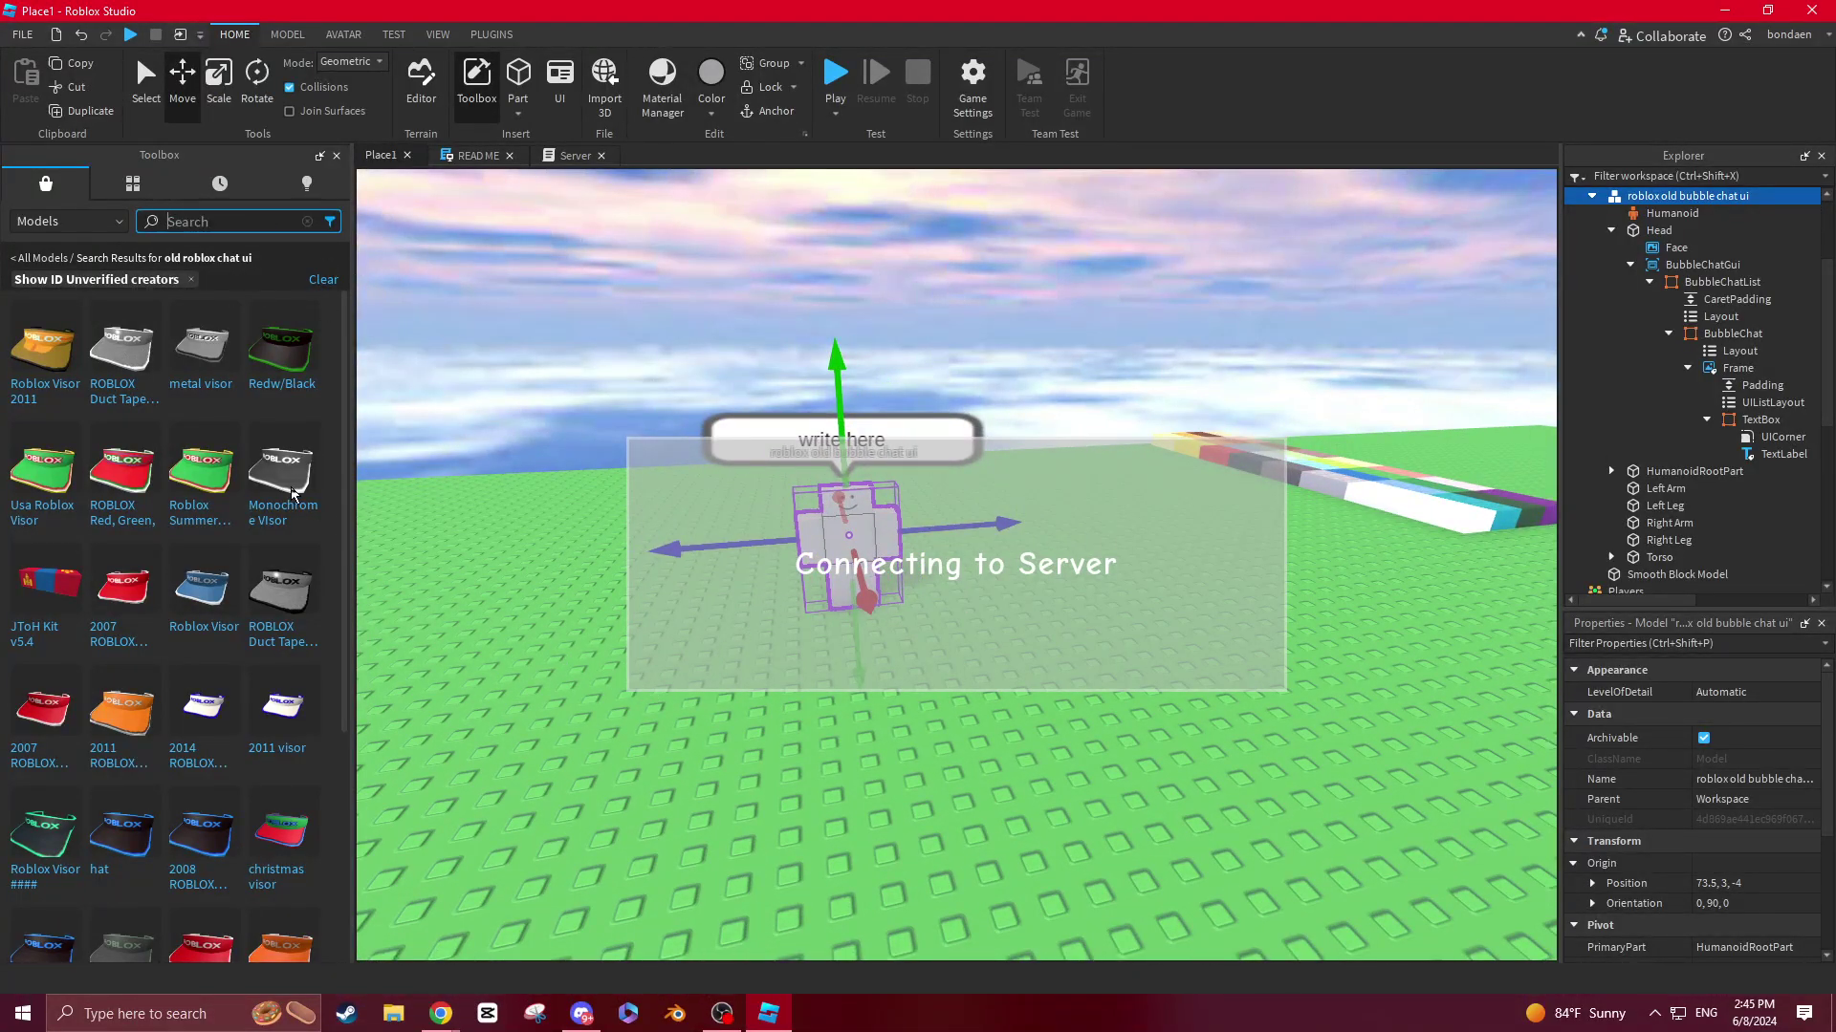
key("Return")
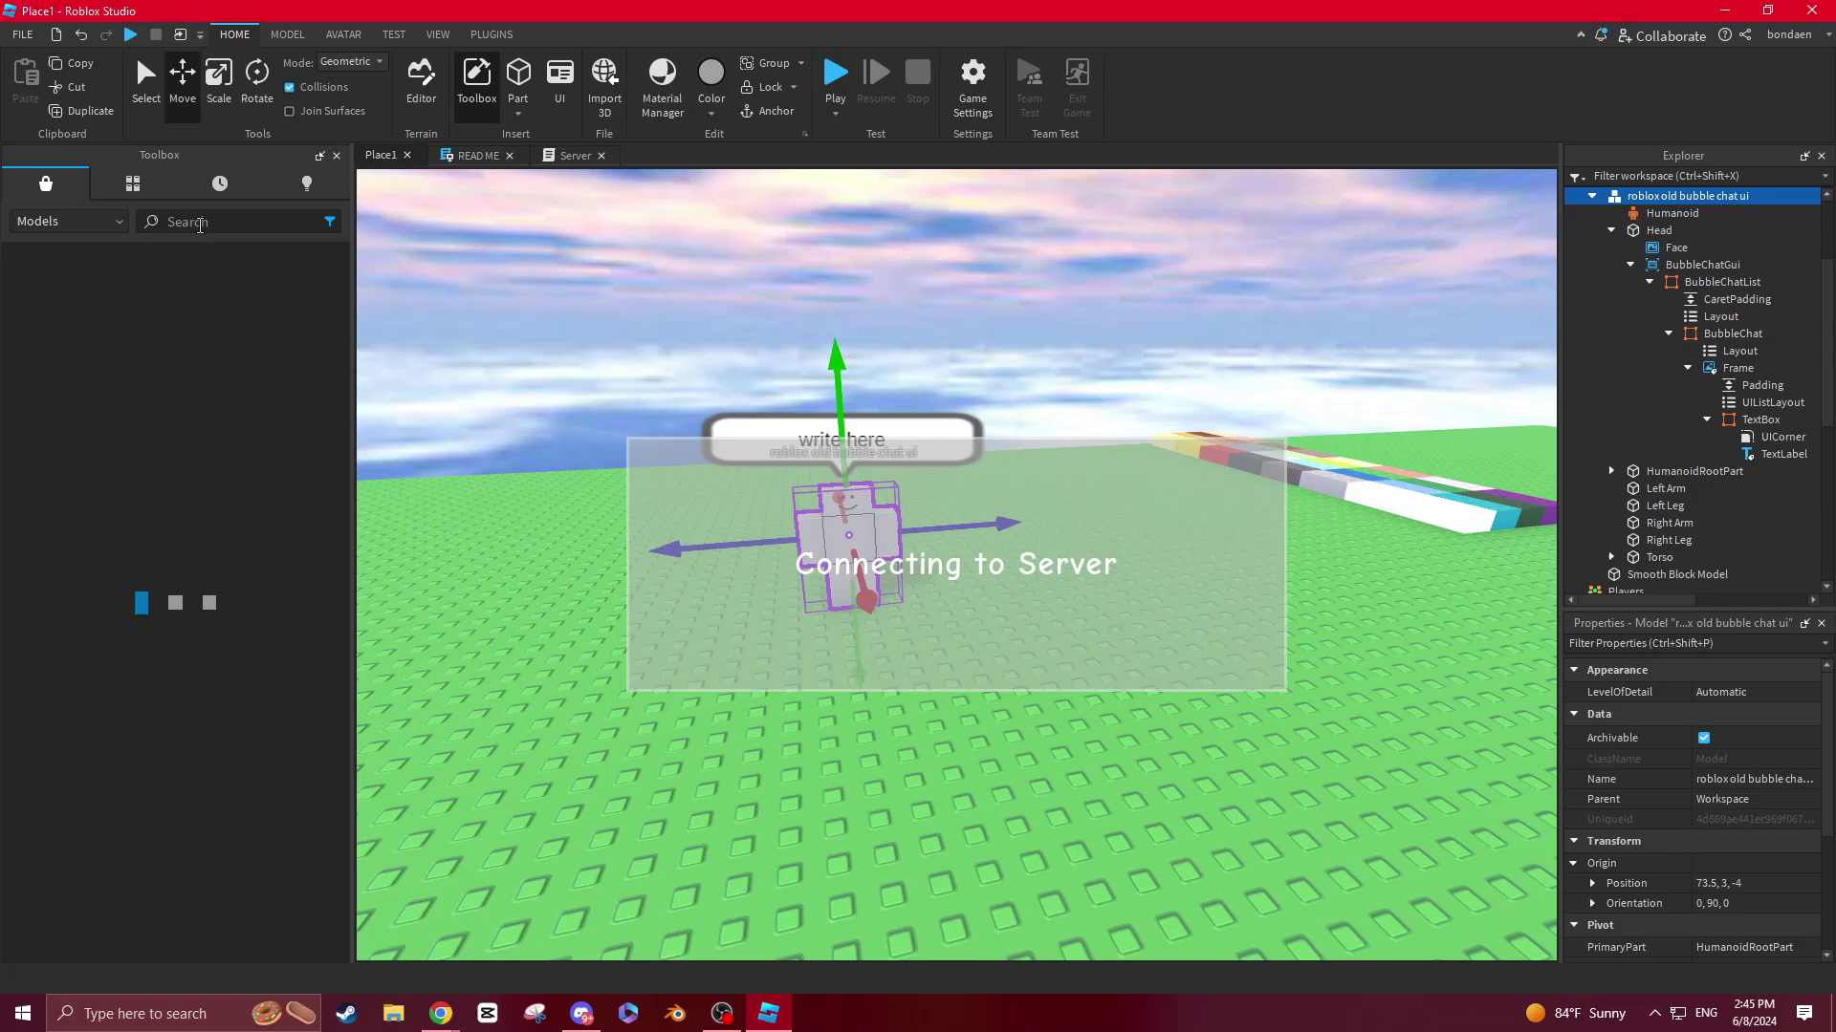
left_click(190, 221)
type("old rob")
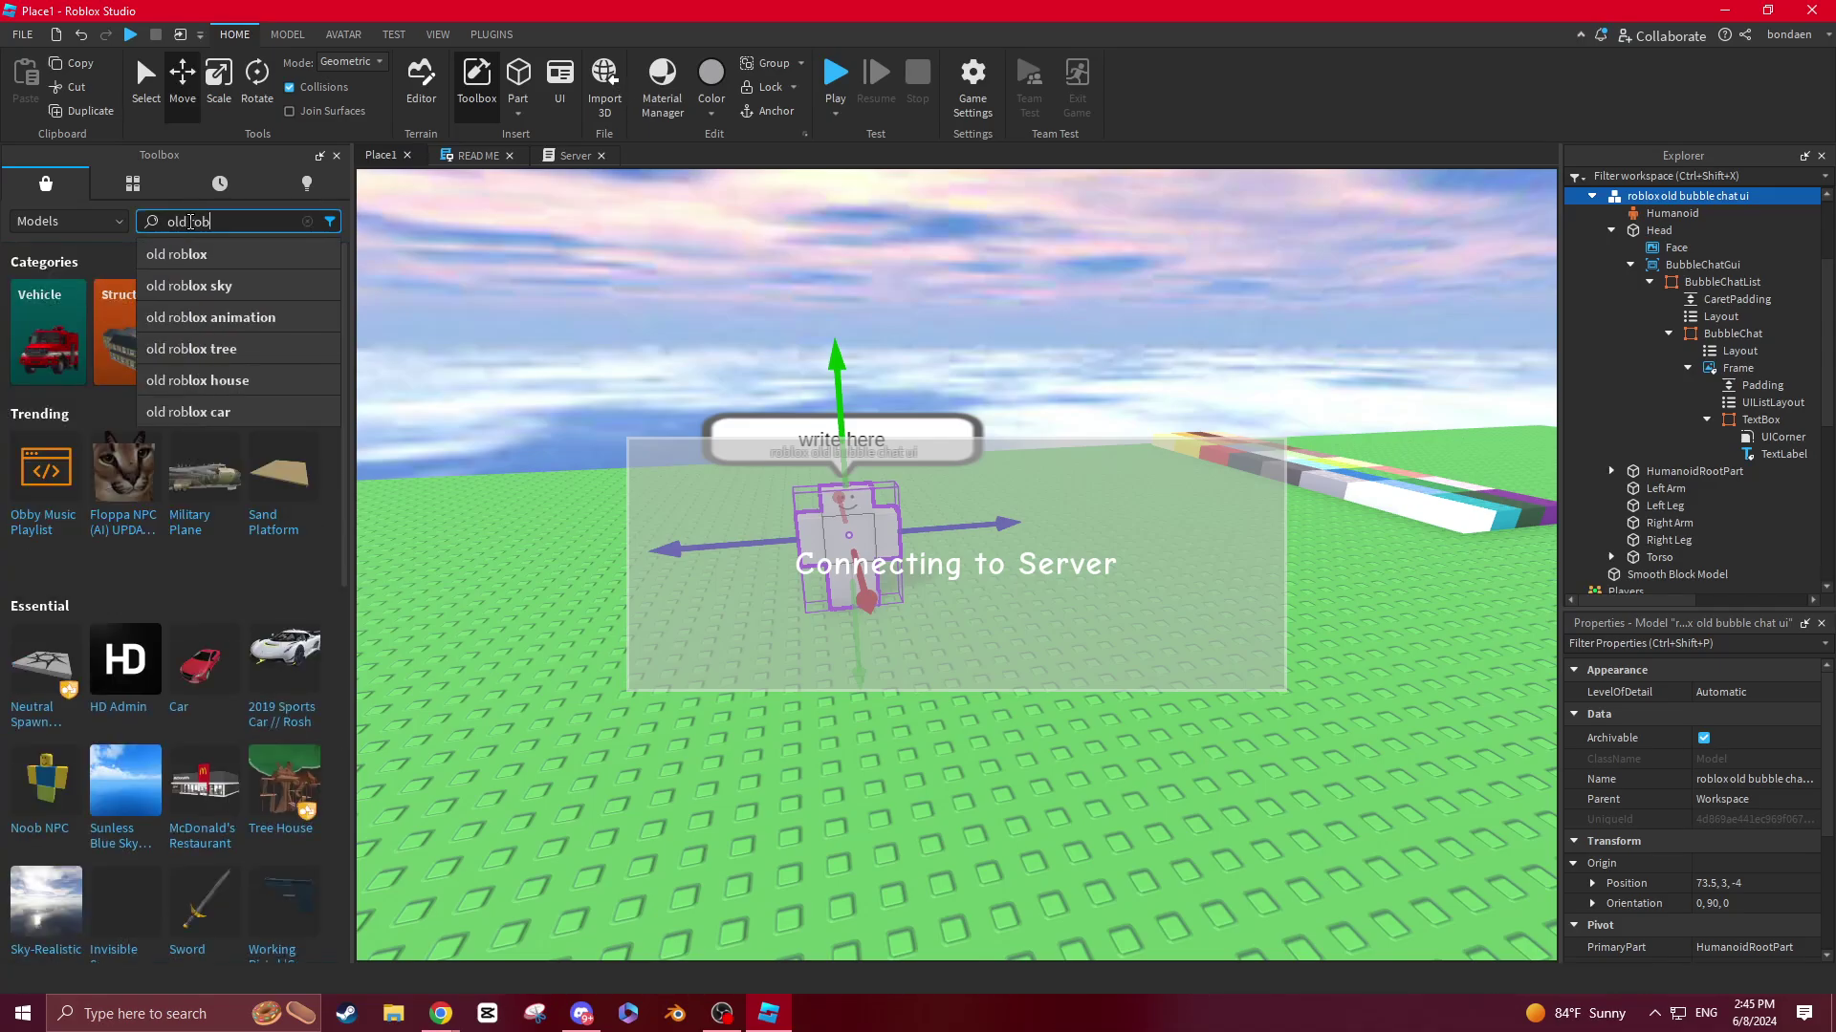
type("lox ui")
key("Return")
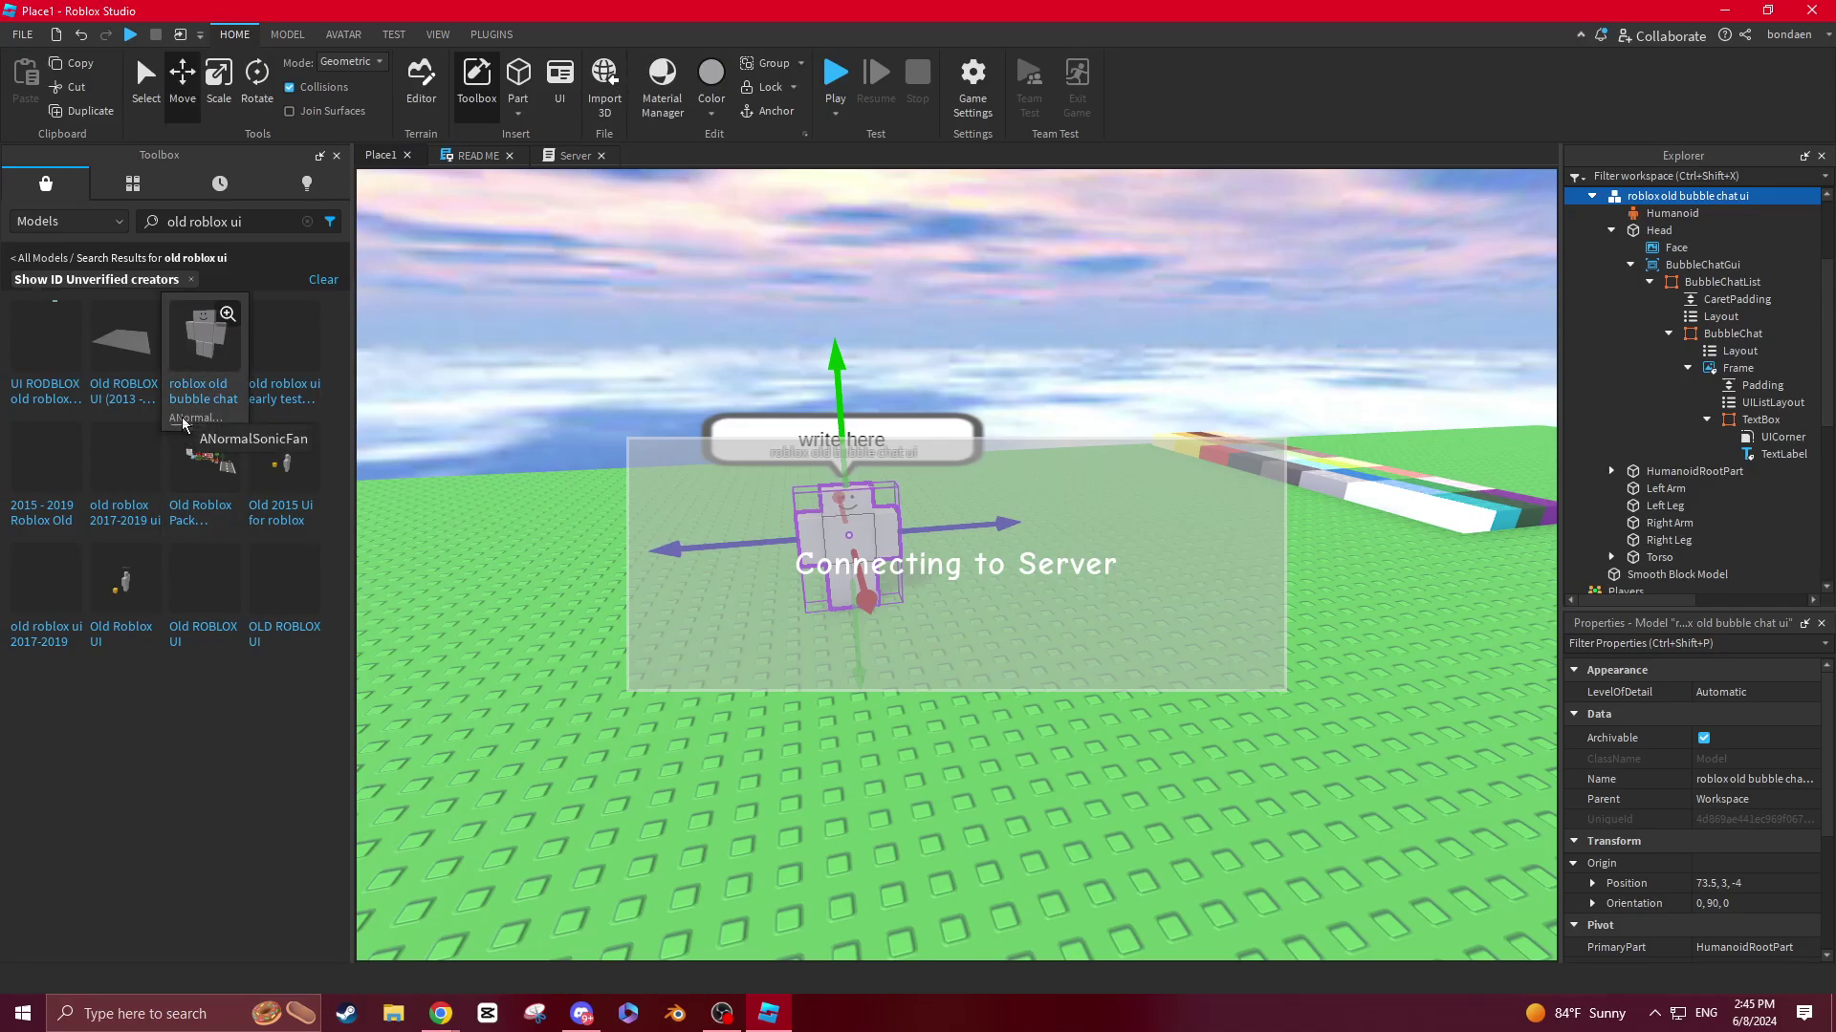
Step: Examine the rig and its "write here" chat bubble up close
left_click(841, 835)
left_click(831, 570)
right_click_drag(831, 570, 826, 566)
key("w")
right_click_drag(964, 427, 962, 419)
key("s")
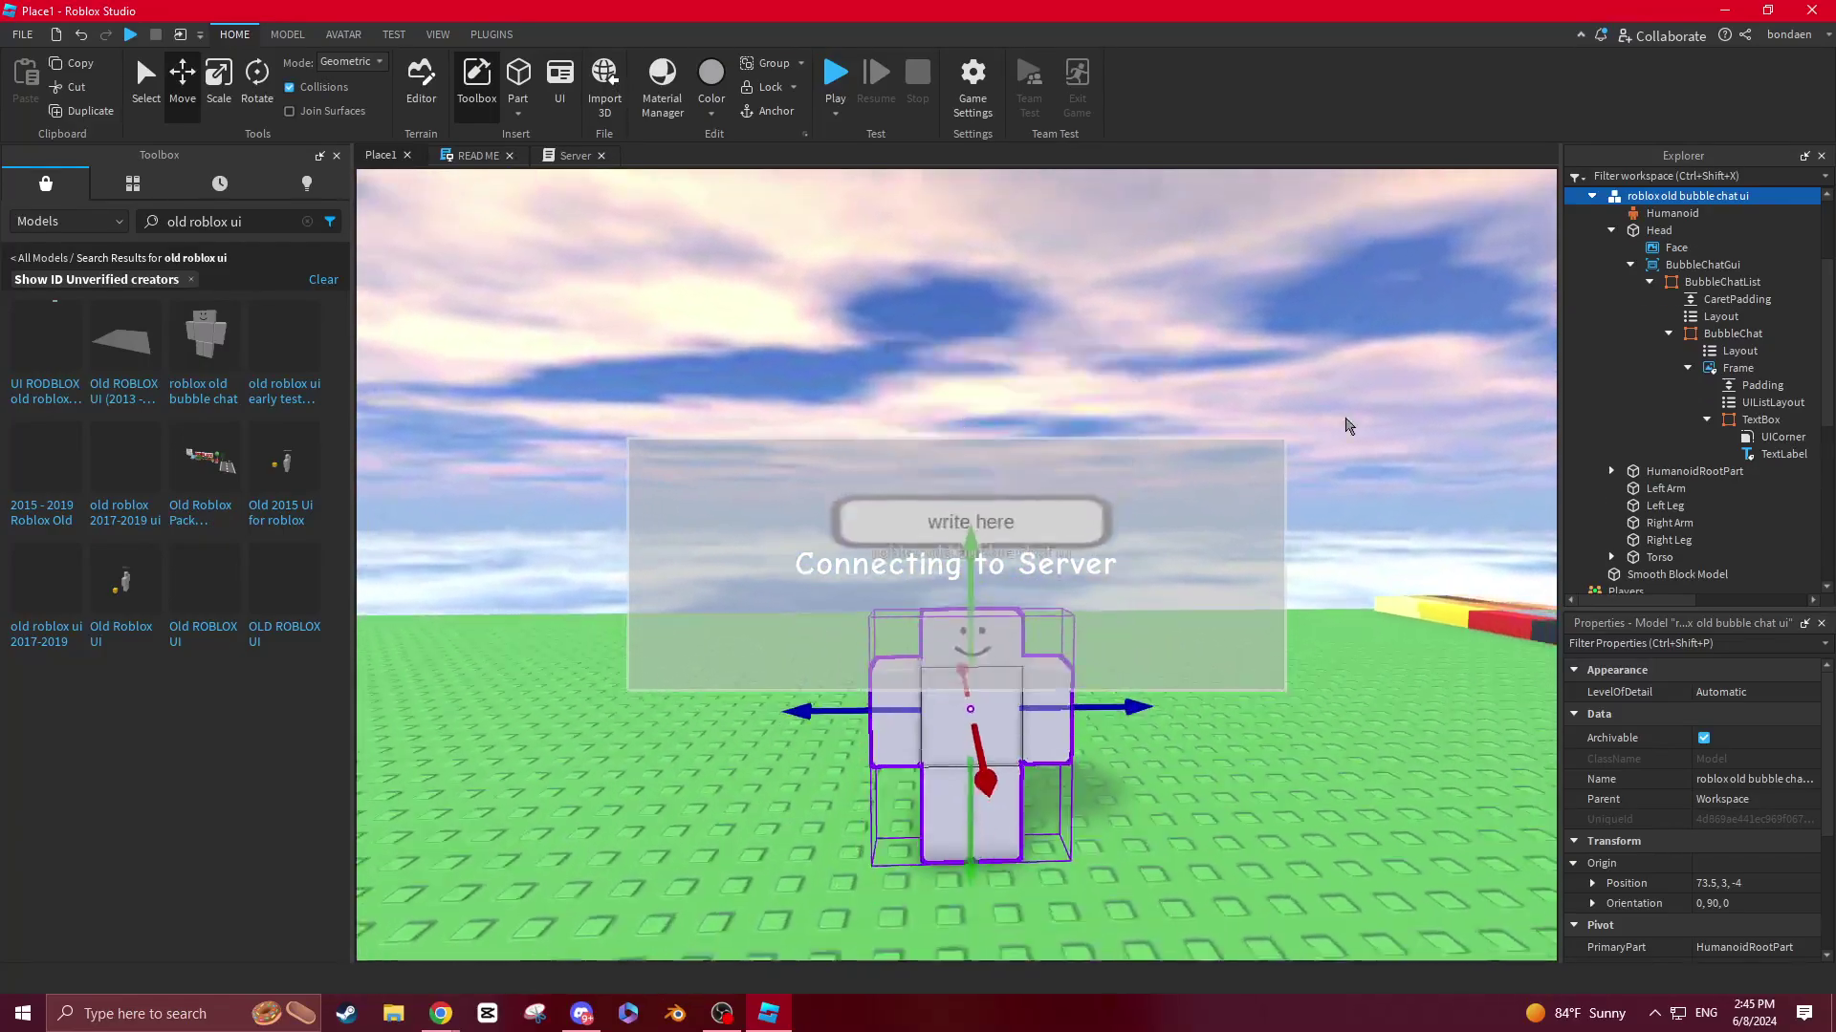
key("w")
Step: Copy the Image asset link of the Frame inside the rig's BubbleChatGui
left_click(1667, 271)
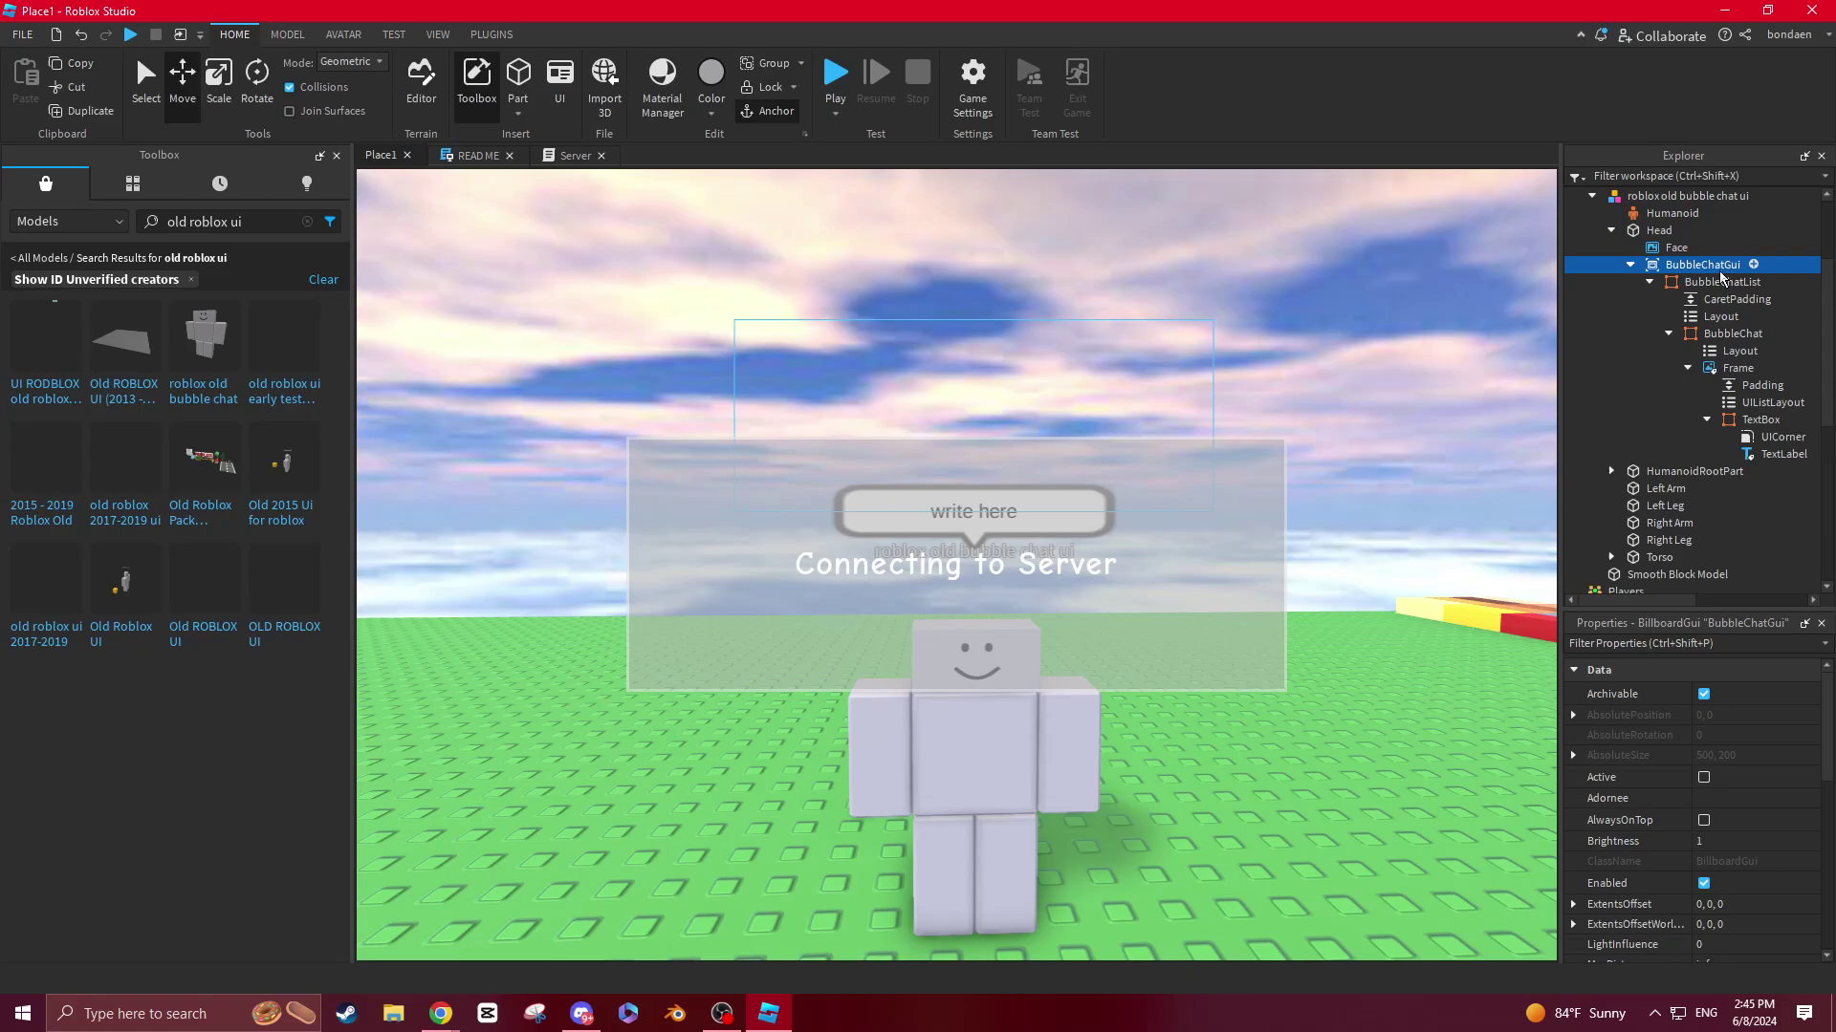
left_click(1736, 368)
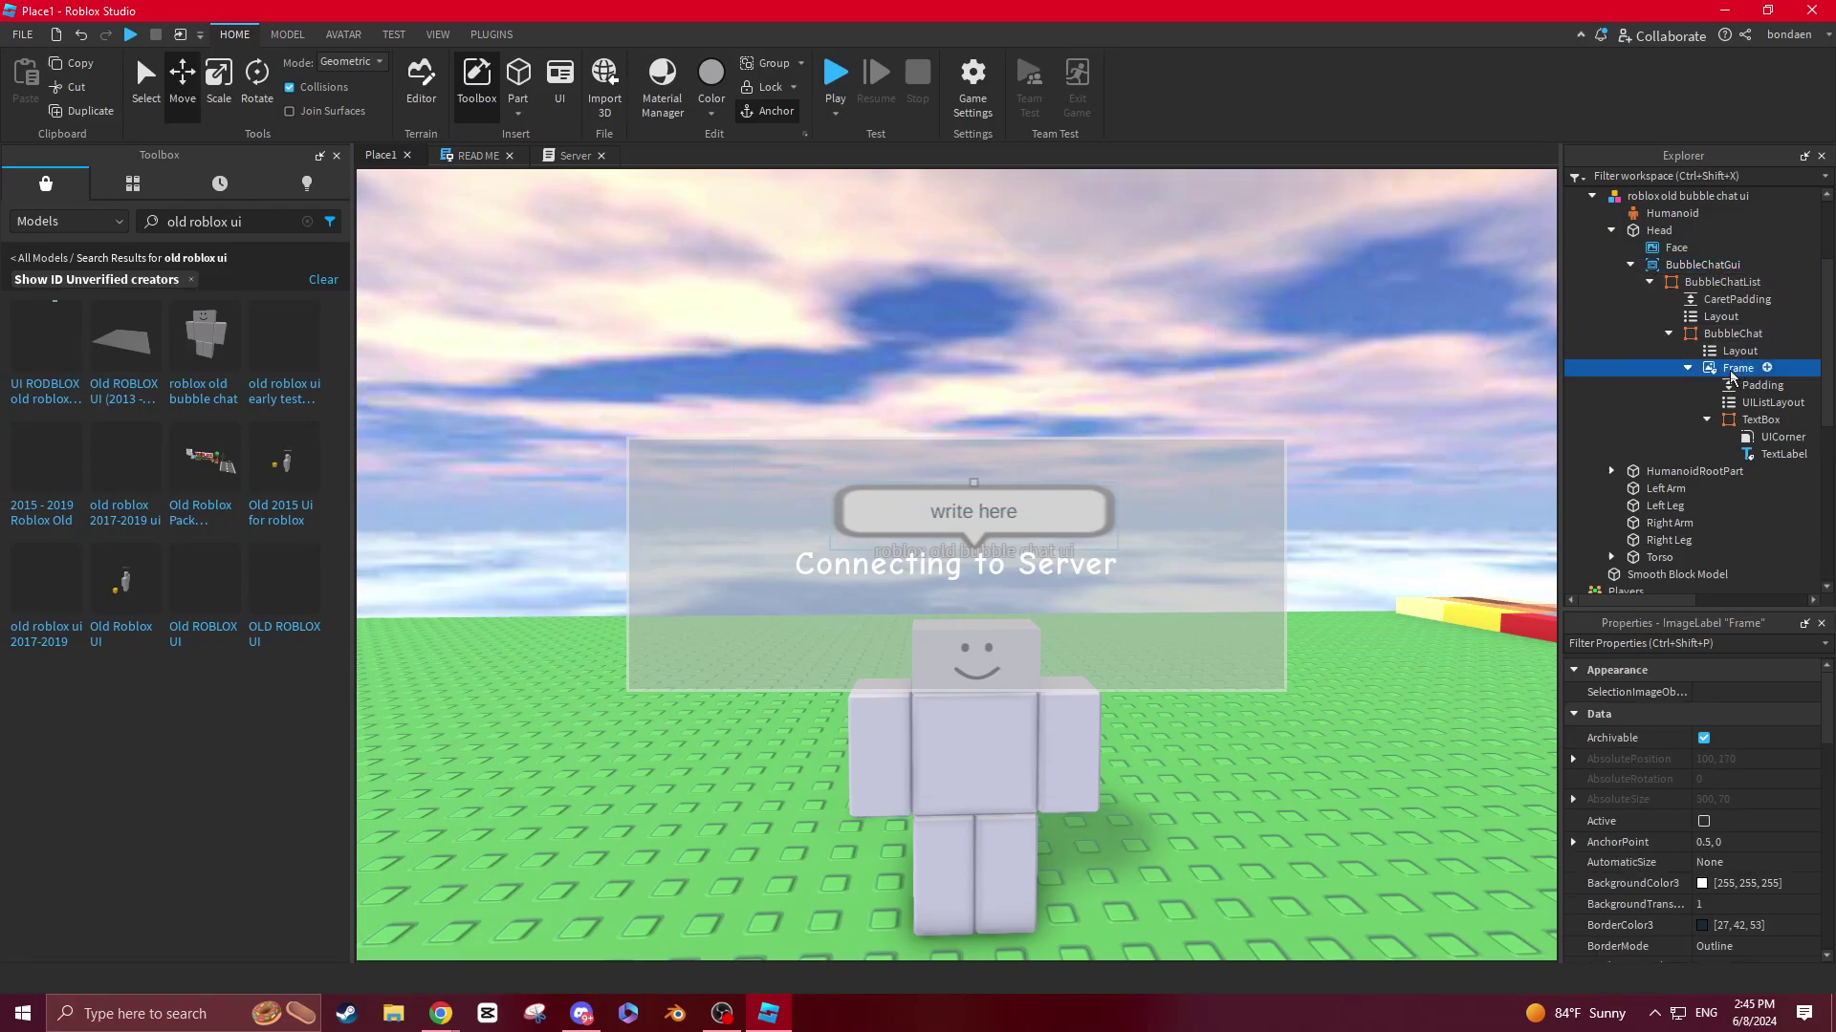
scroll(1728, 782, "down", 5)
left_click(1755, 825)
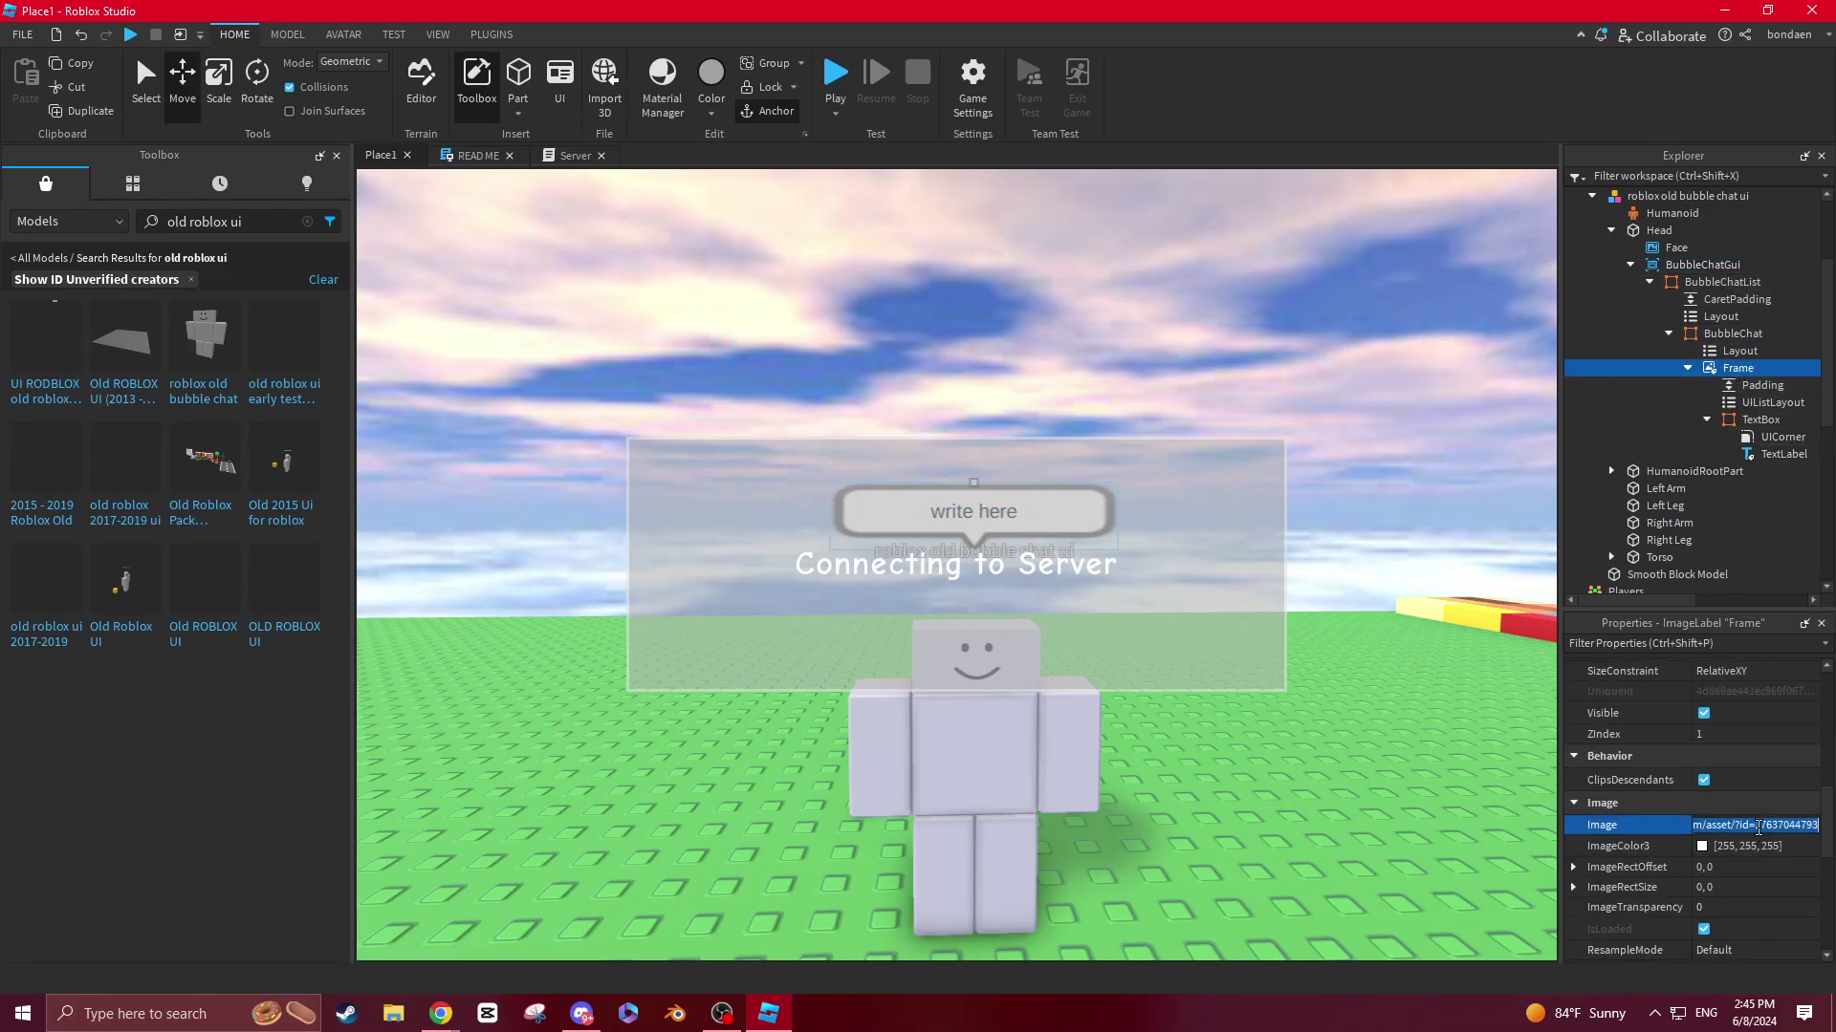
right_click(1762, 834)
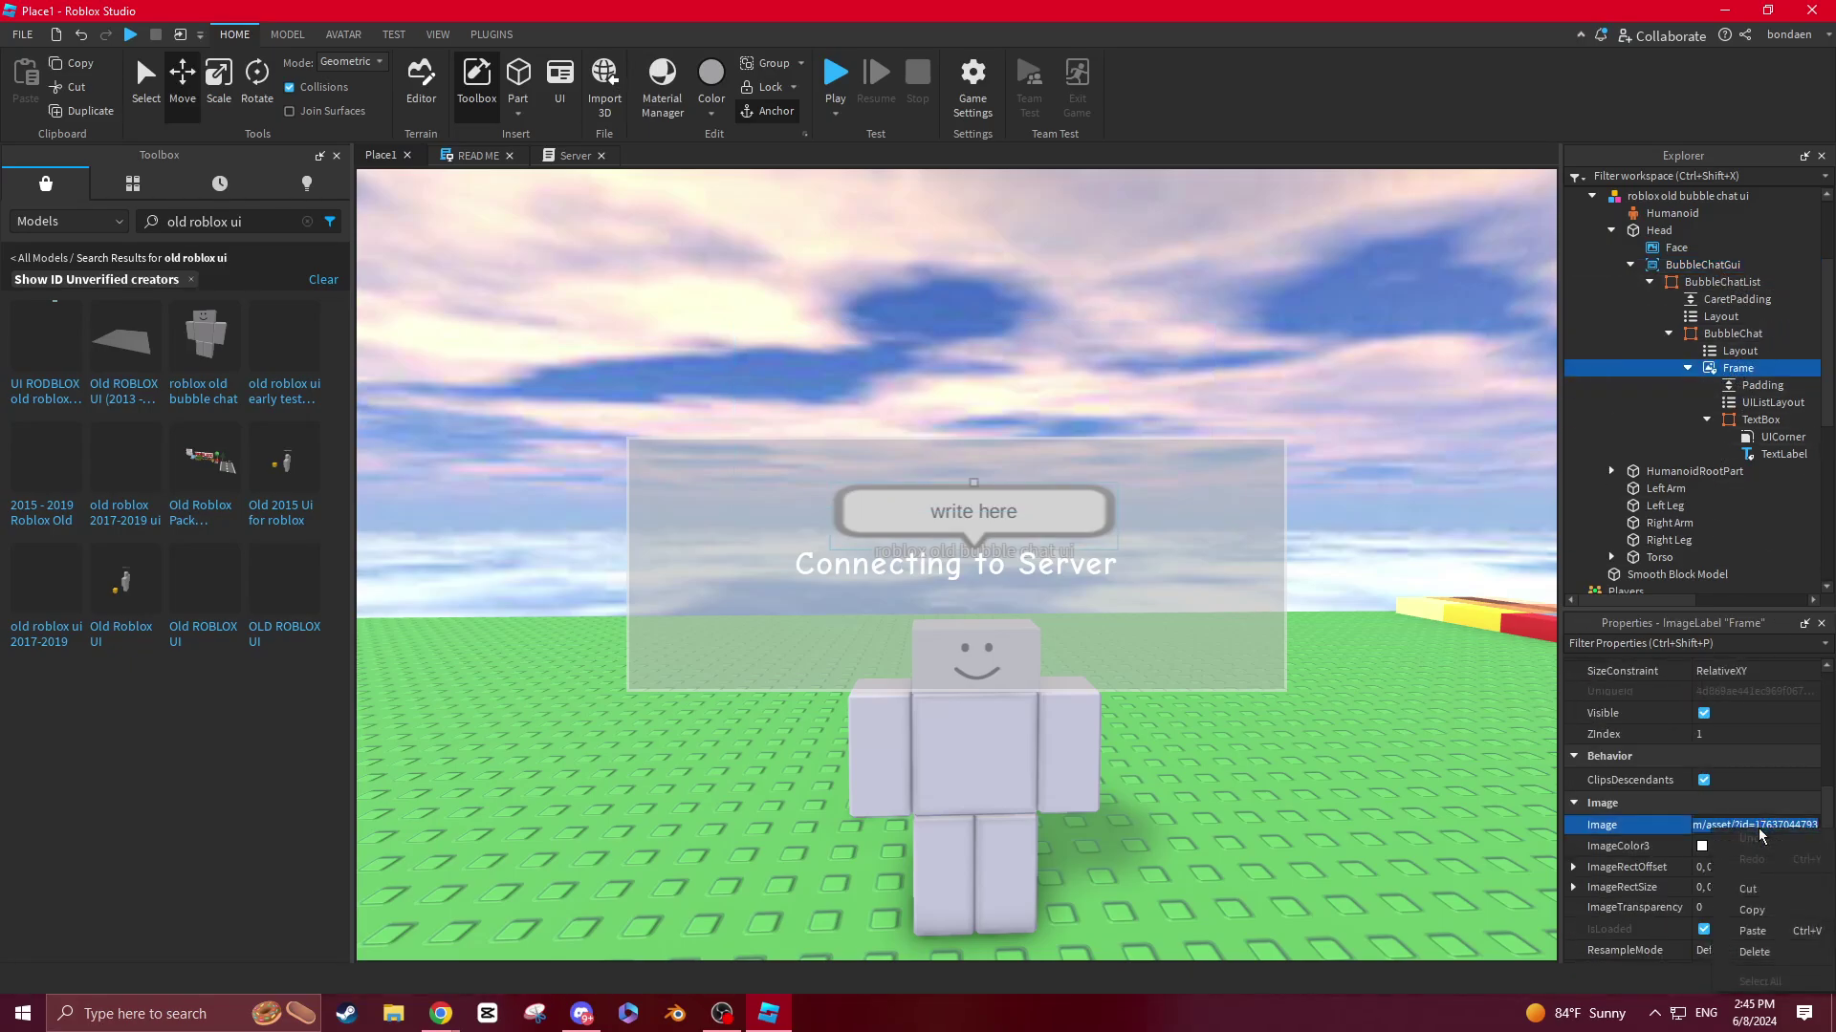
left_click(1754, 910)
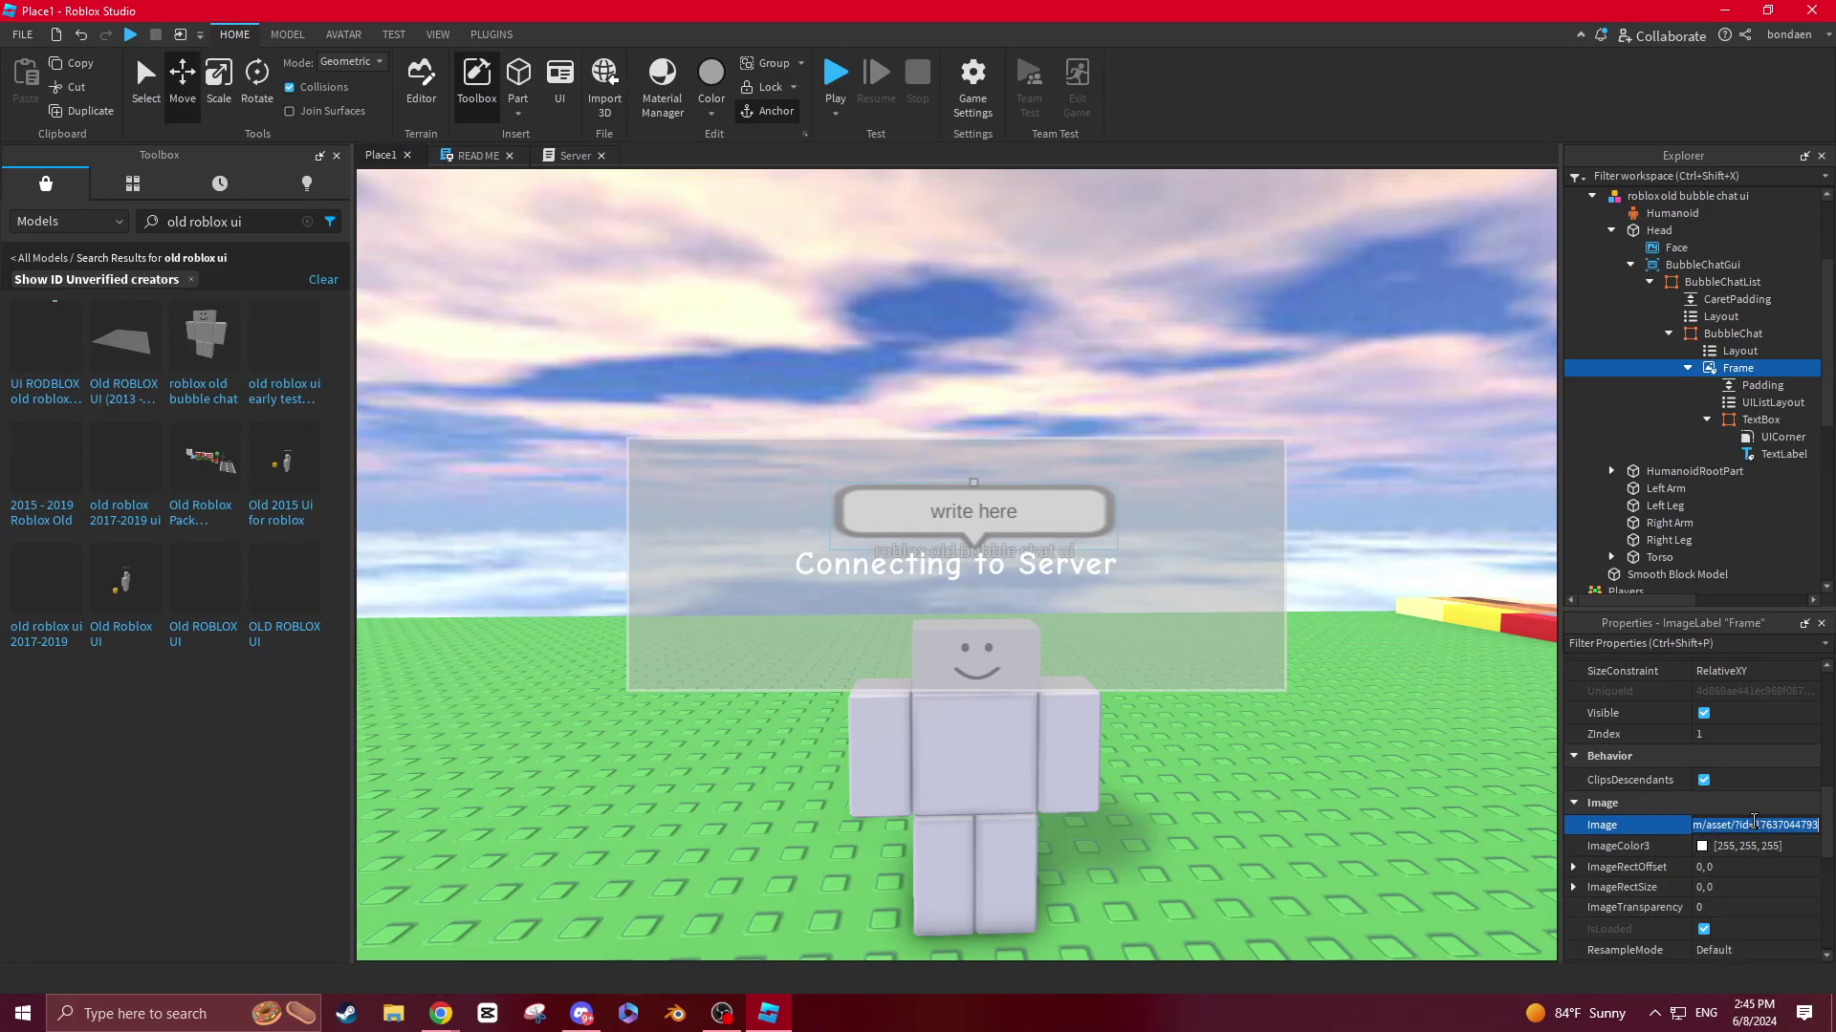
right_click(1761, 822)
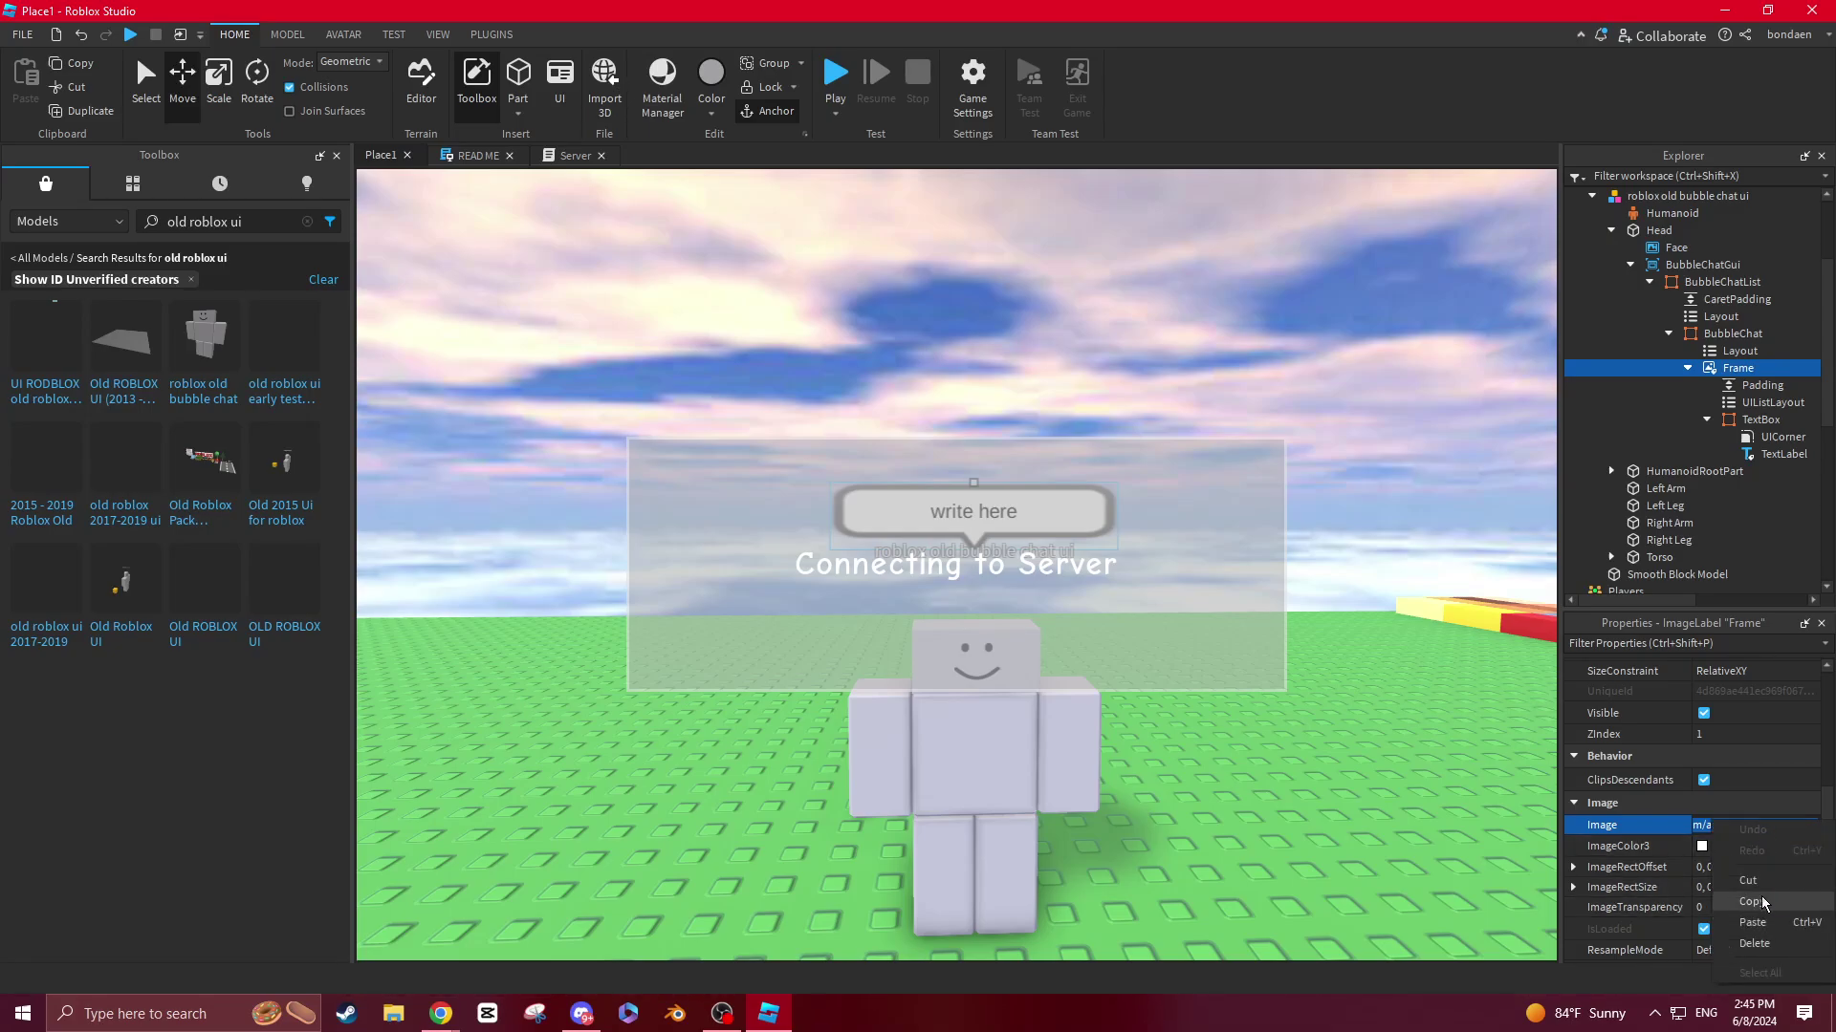
left_click(1764, 904)
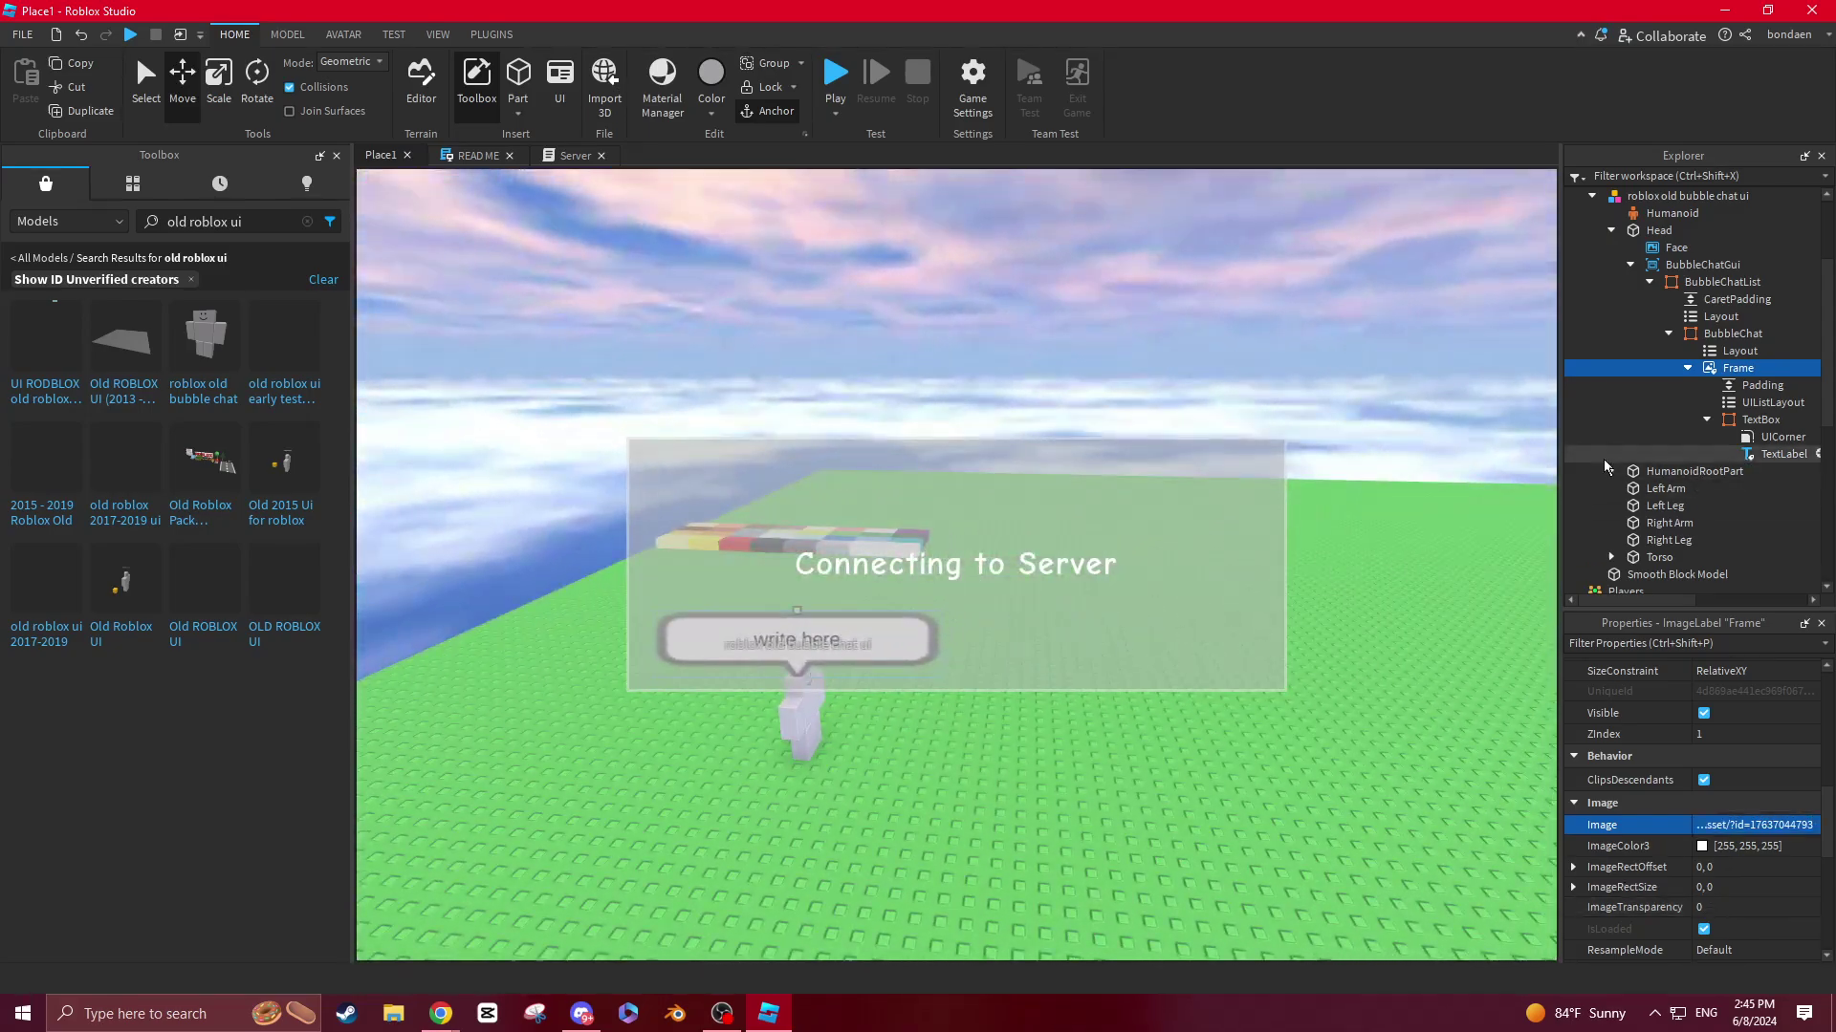
Step: Check the Image property of the ImageLabel under BubbleChatConfiguration in TextChatService
scroll(1690, 478, "down", 7)
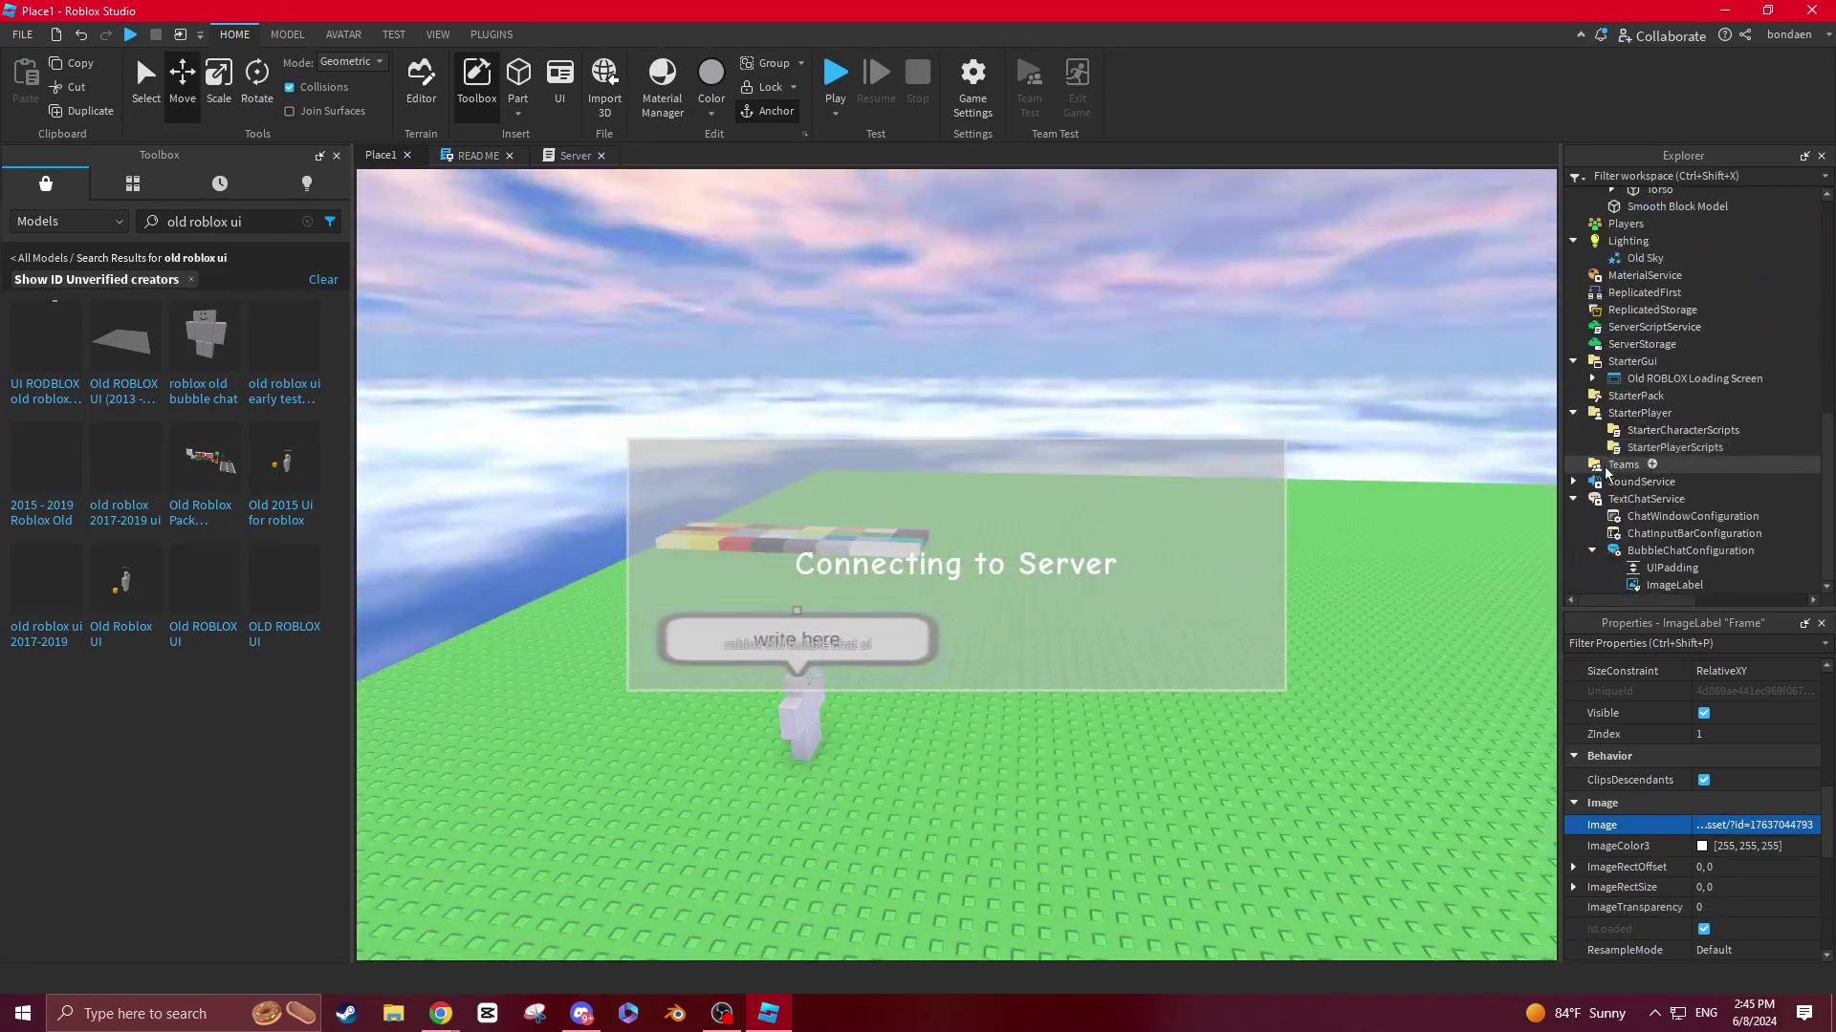
left_click(1689, 552)
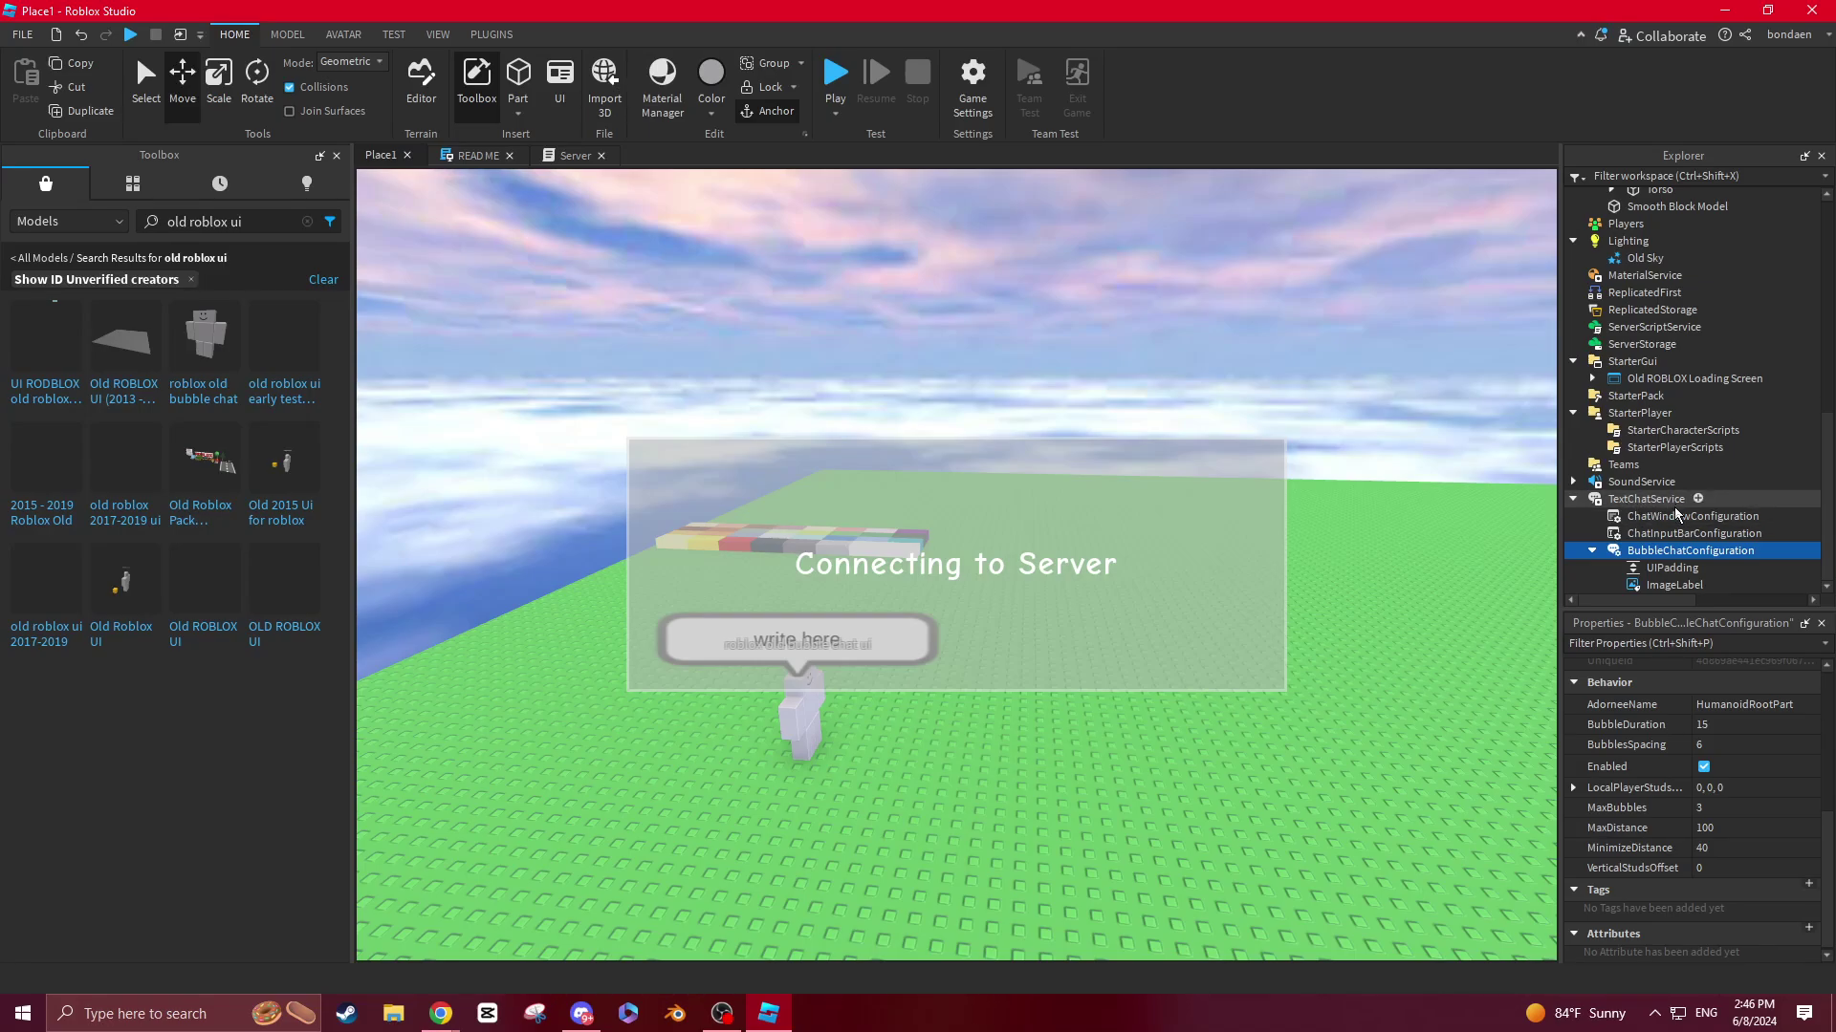
left_click(1673, 585)
scroll(1732, 799, "down", 3)
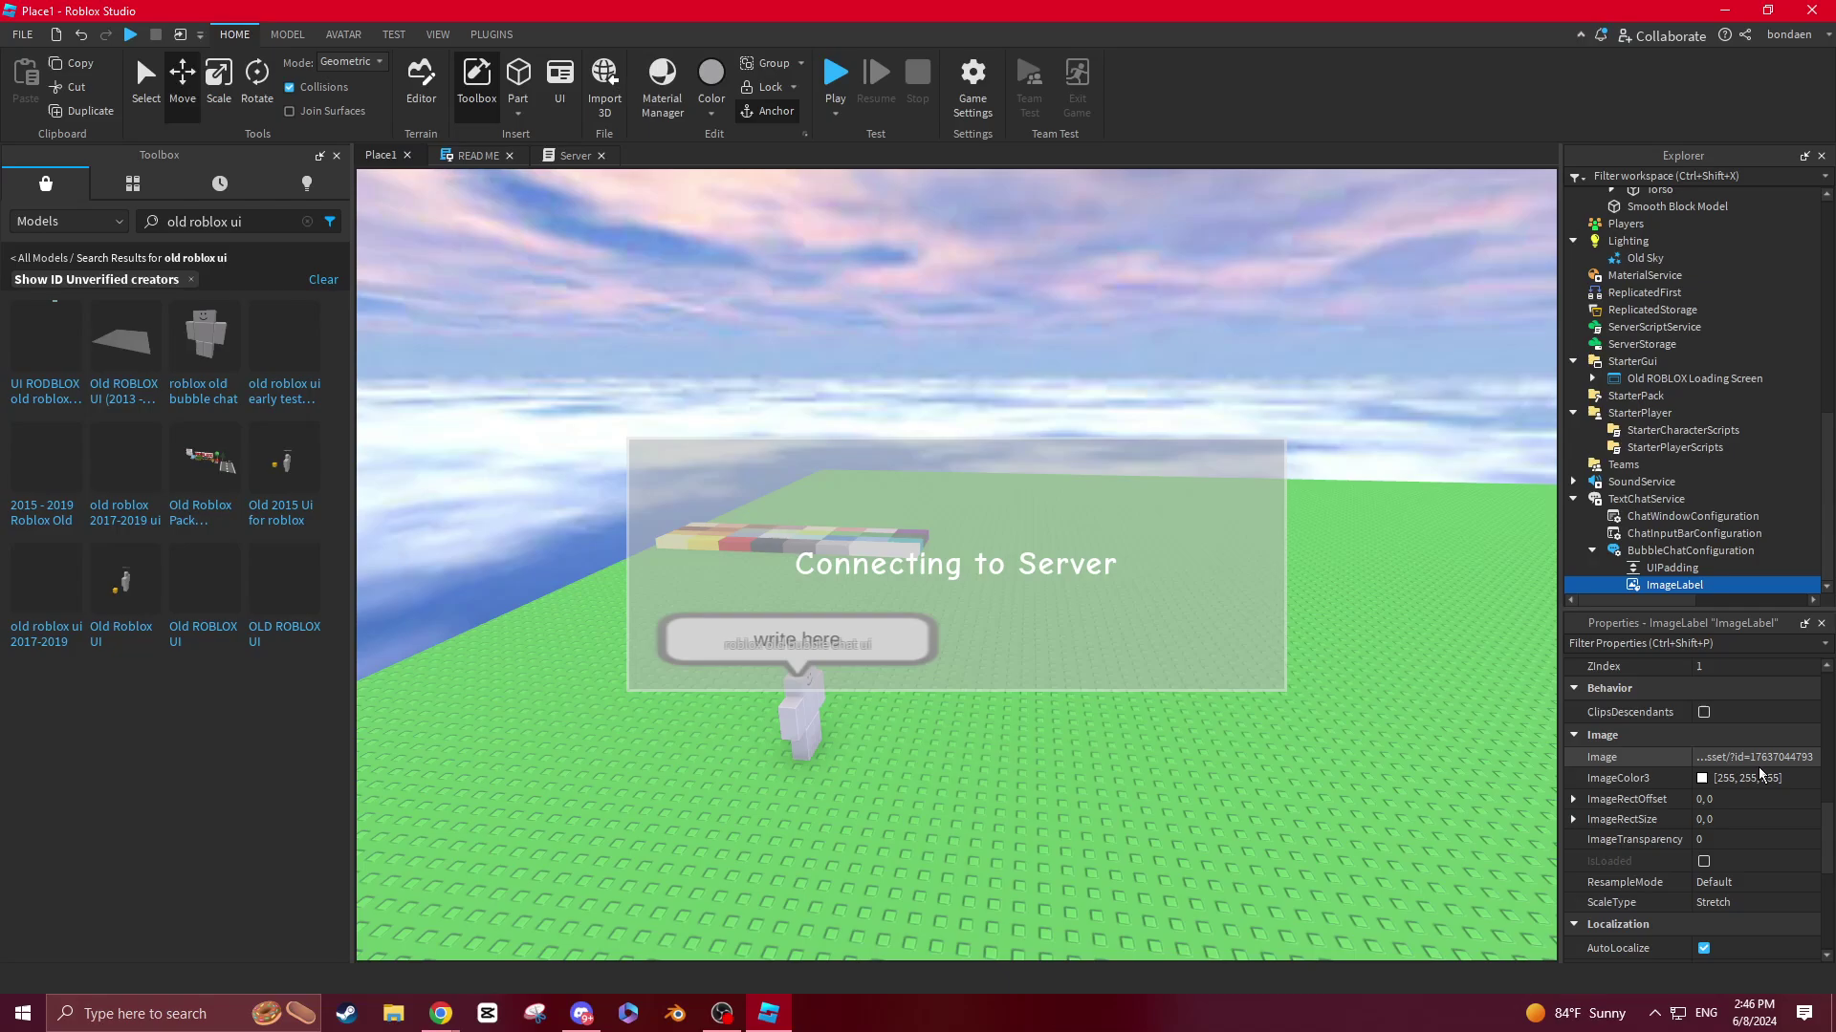
left_click(1758, 765)
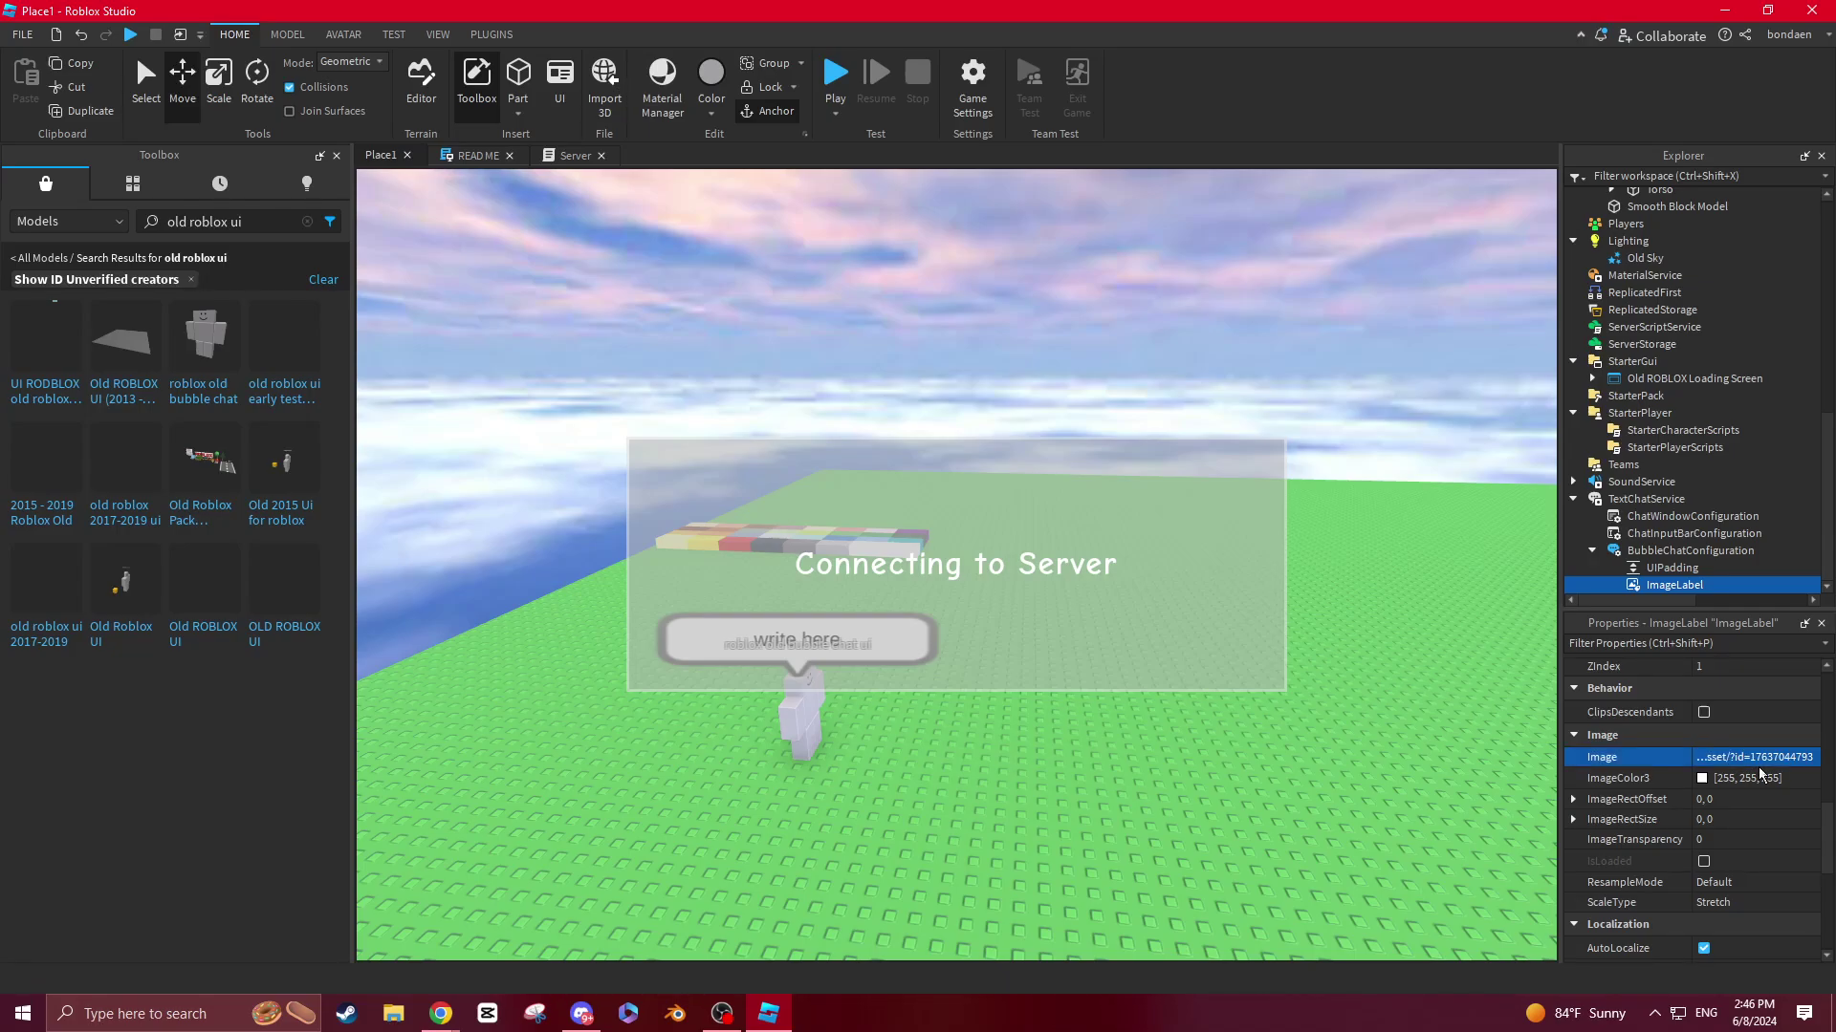
Step: Select BubbleChatConfiguration and inspect the shape of the chat bubble above the rig
left_click(1290, 884)
right_click_drag(1290, 883, 1290, 882)
right_click_drag(680, 775, 679, 775)
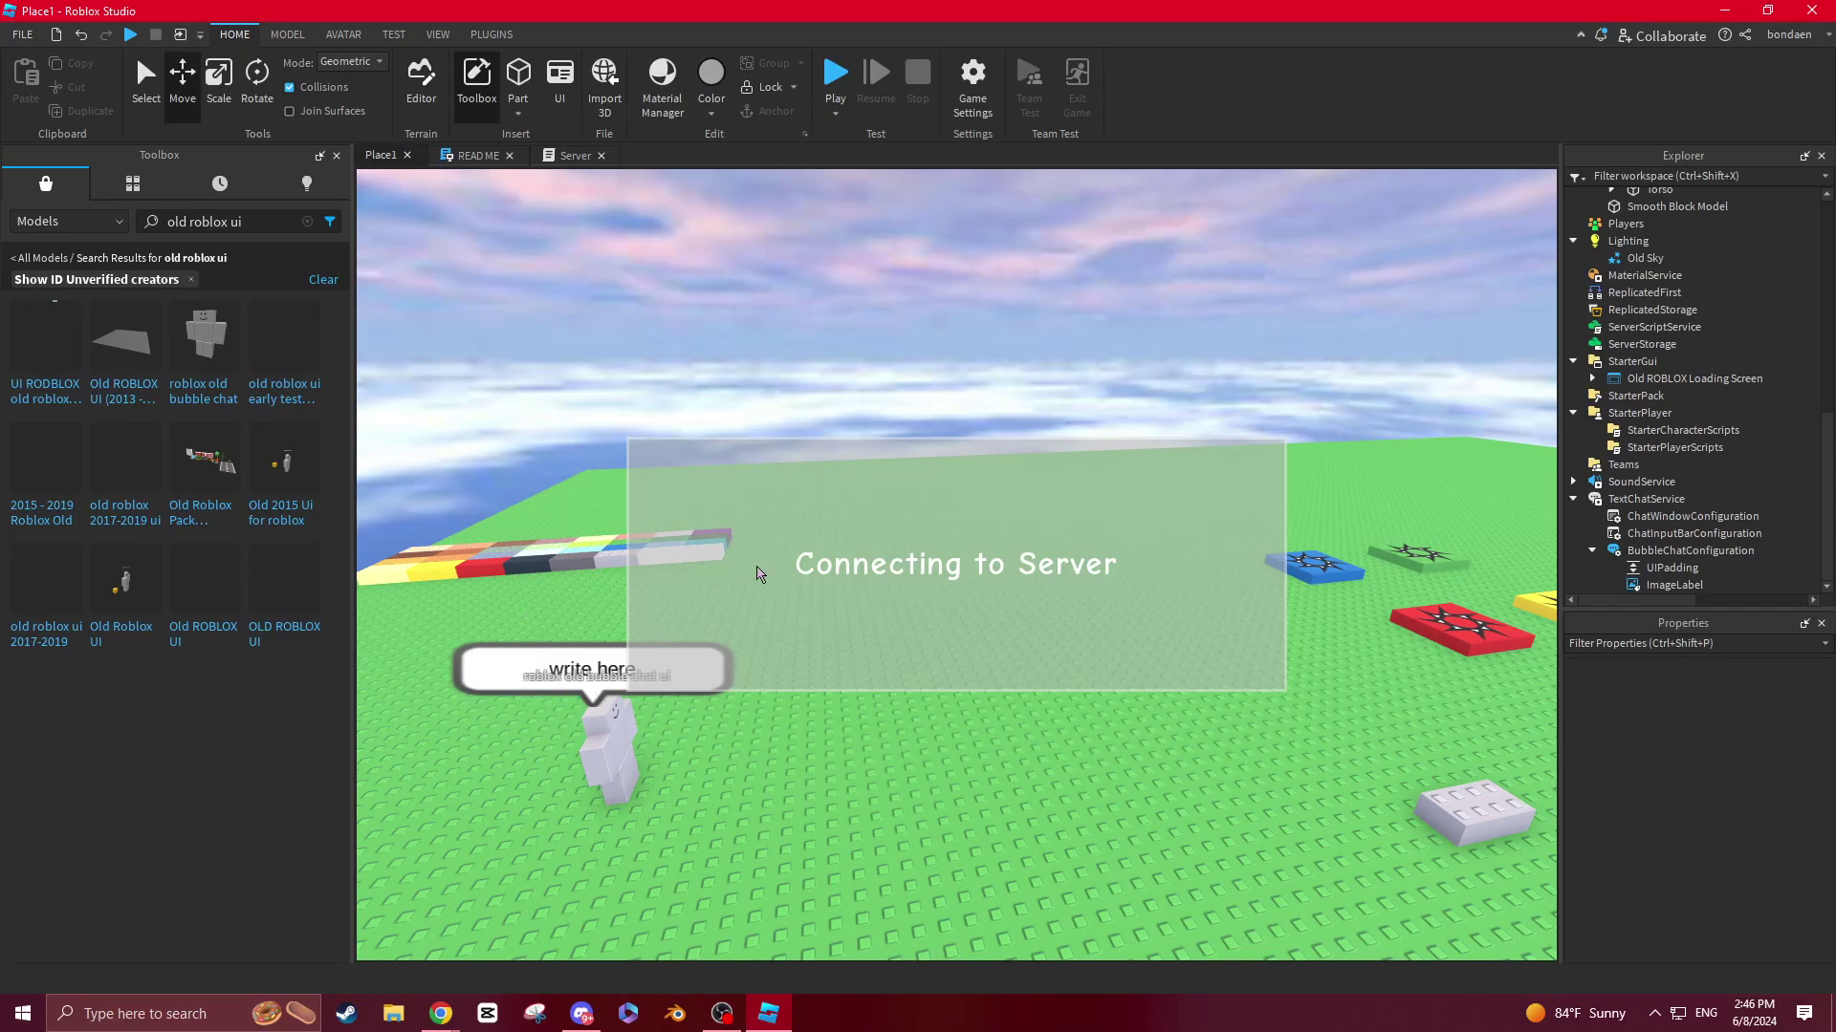
left_click(1690, 551)
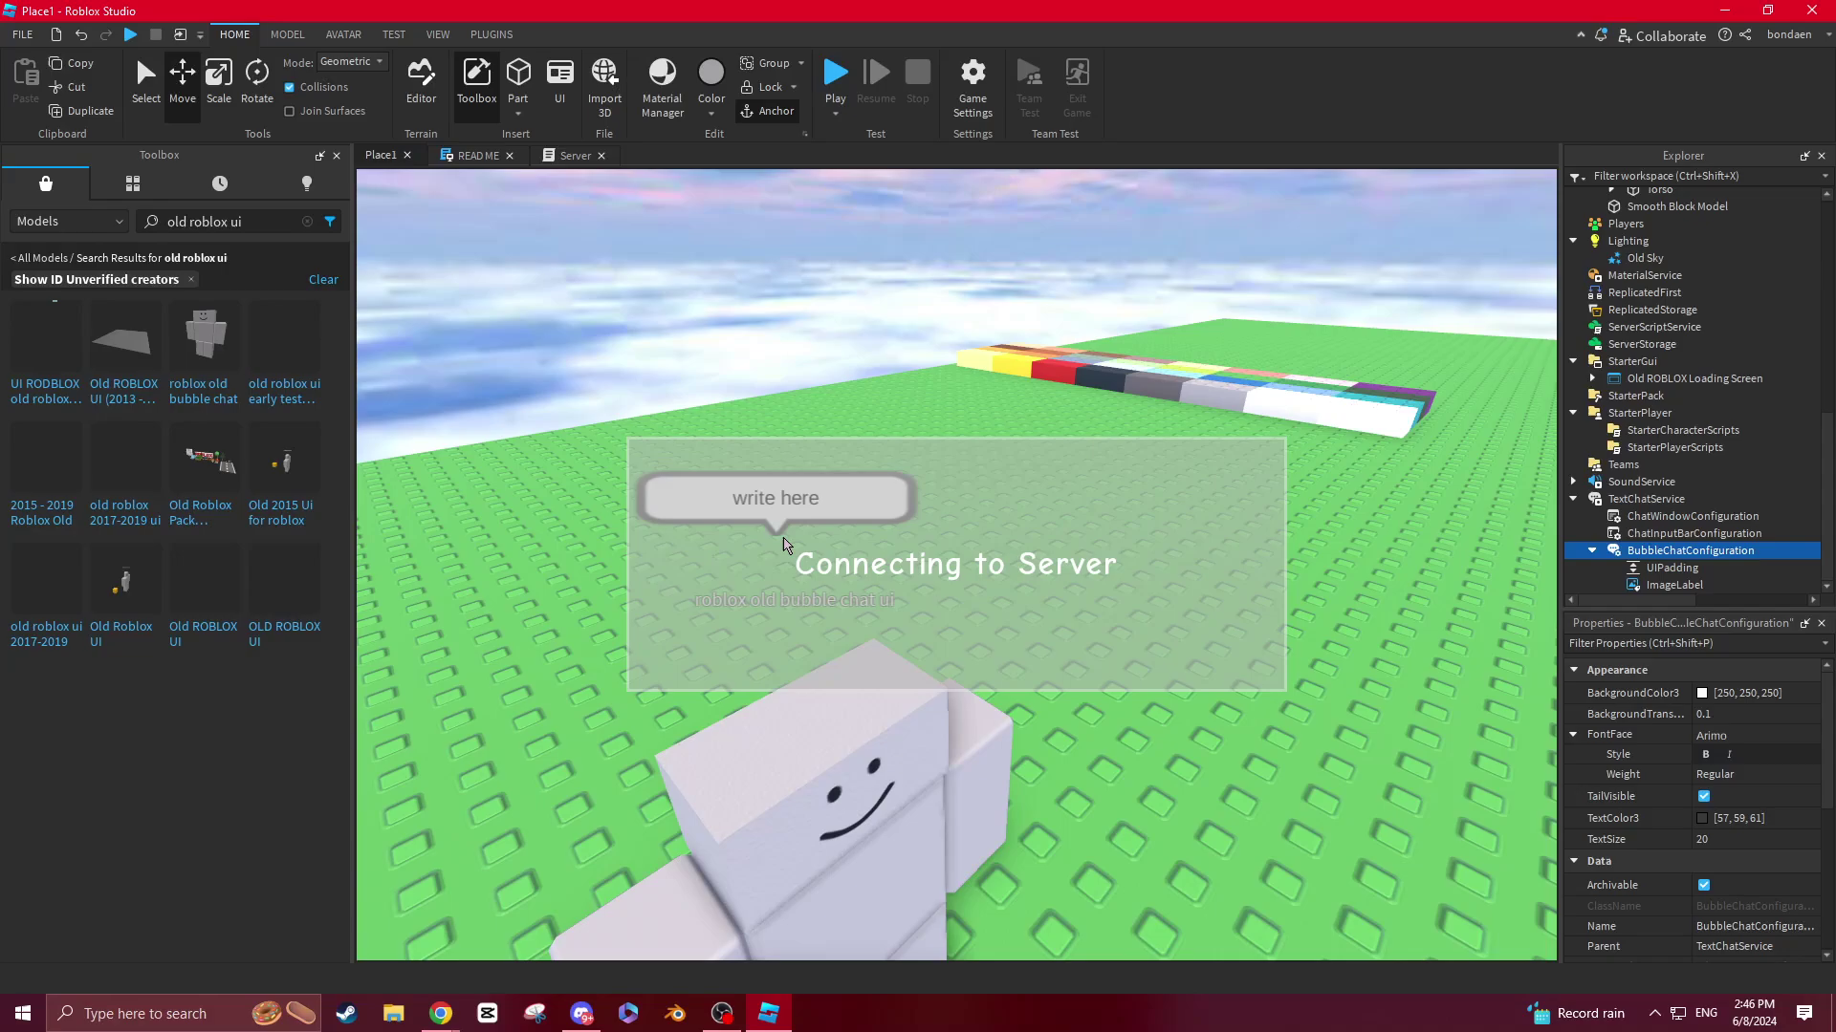
right_click_drag(783, 545, 783, 545)
right_click_drag(899, 538, 898, 538)
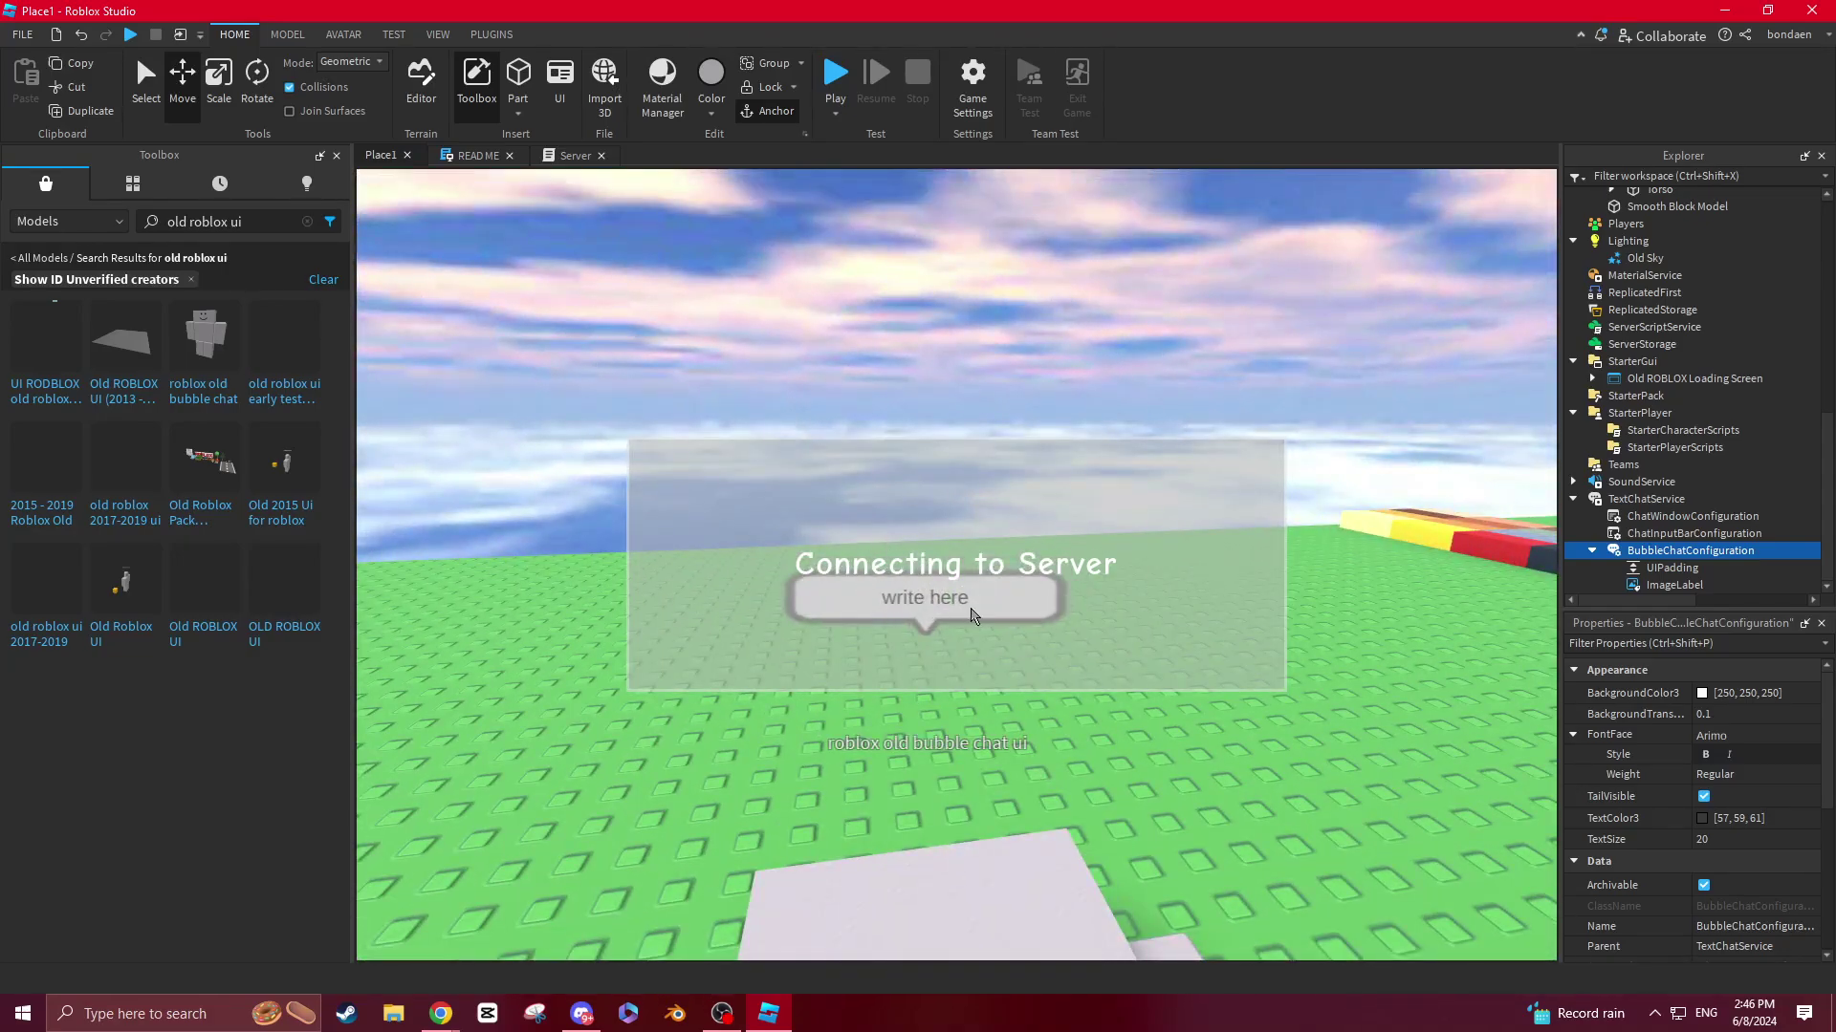
Step: Check the font settings of the TextLabel inside the rig's chat bubble
left_click(990, 646)
left_click(1766, 455)
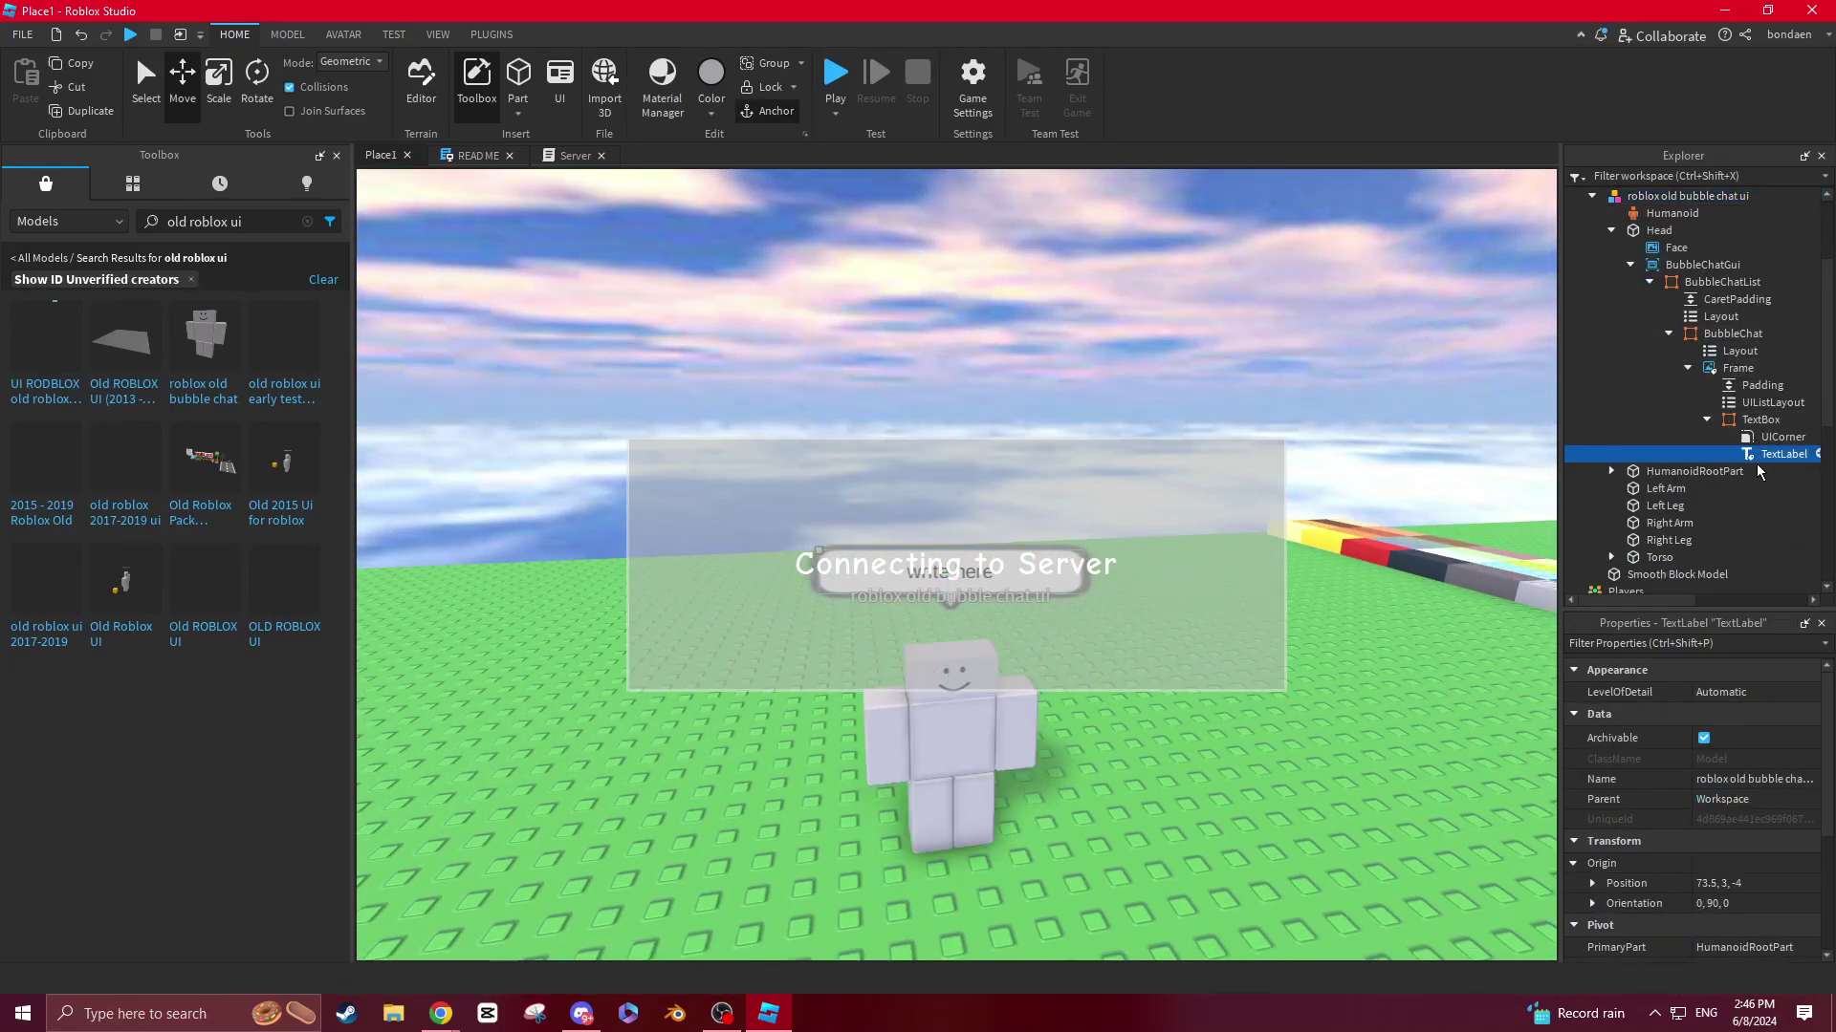
scroll(1769, 846, "down", 5)
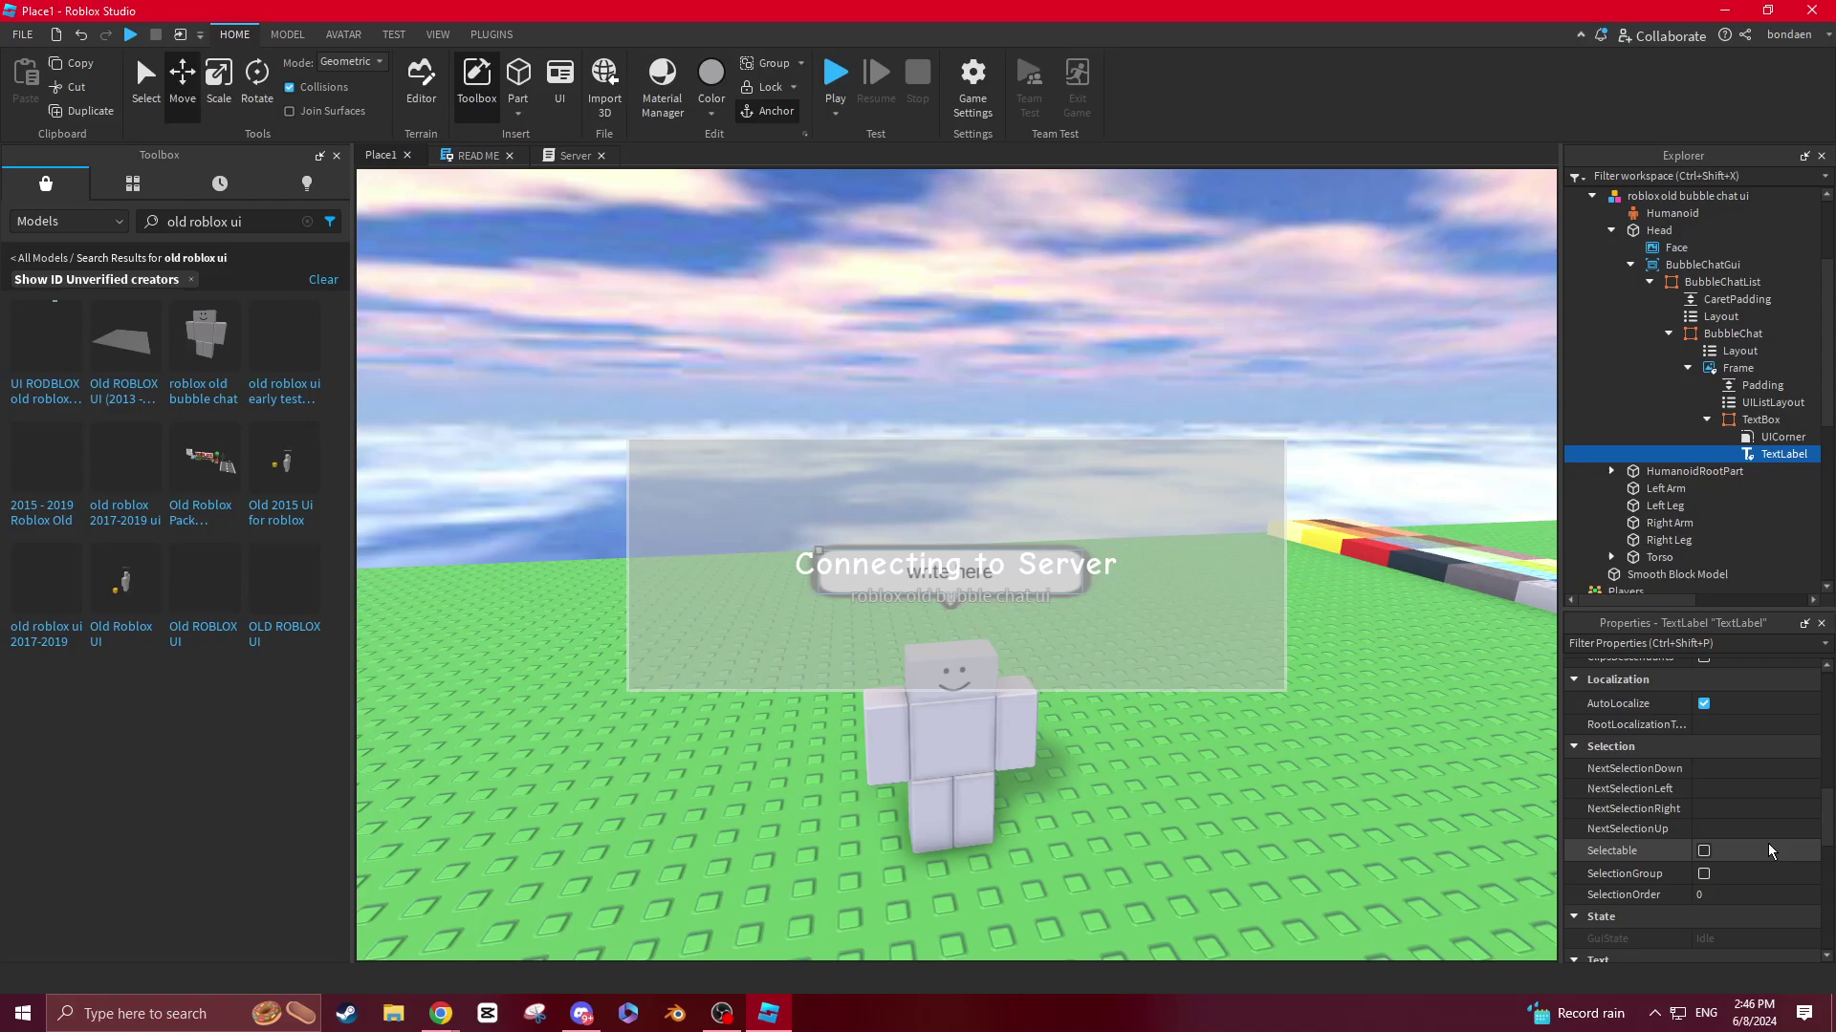
scroll(1769, 851, "down", 3)
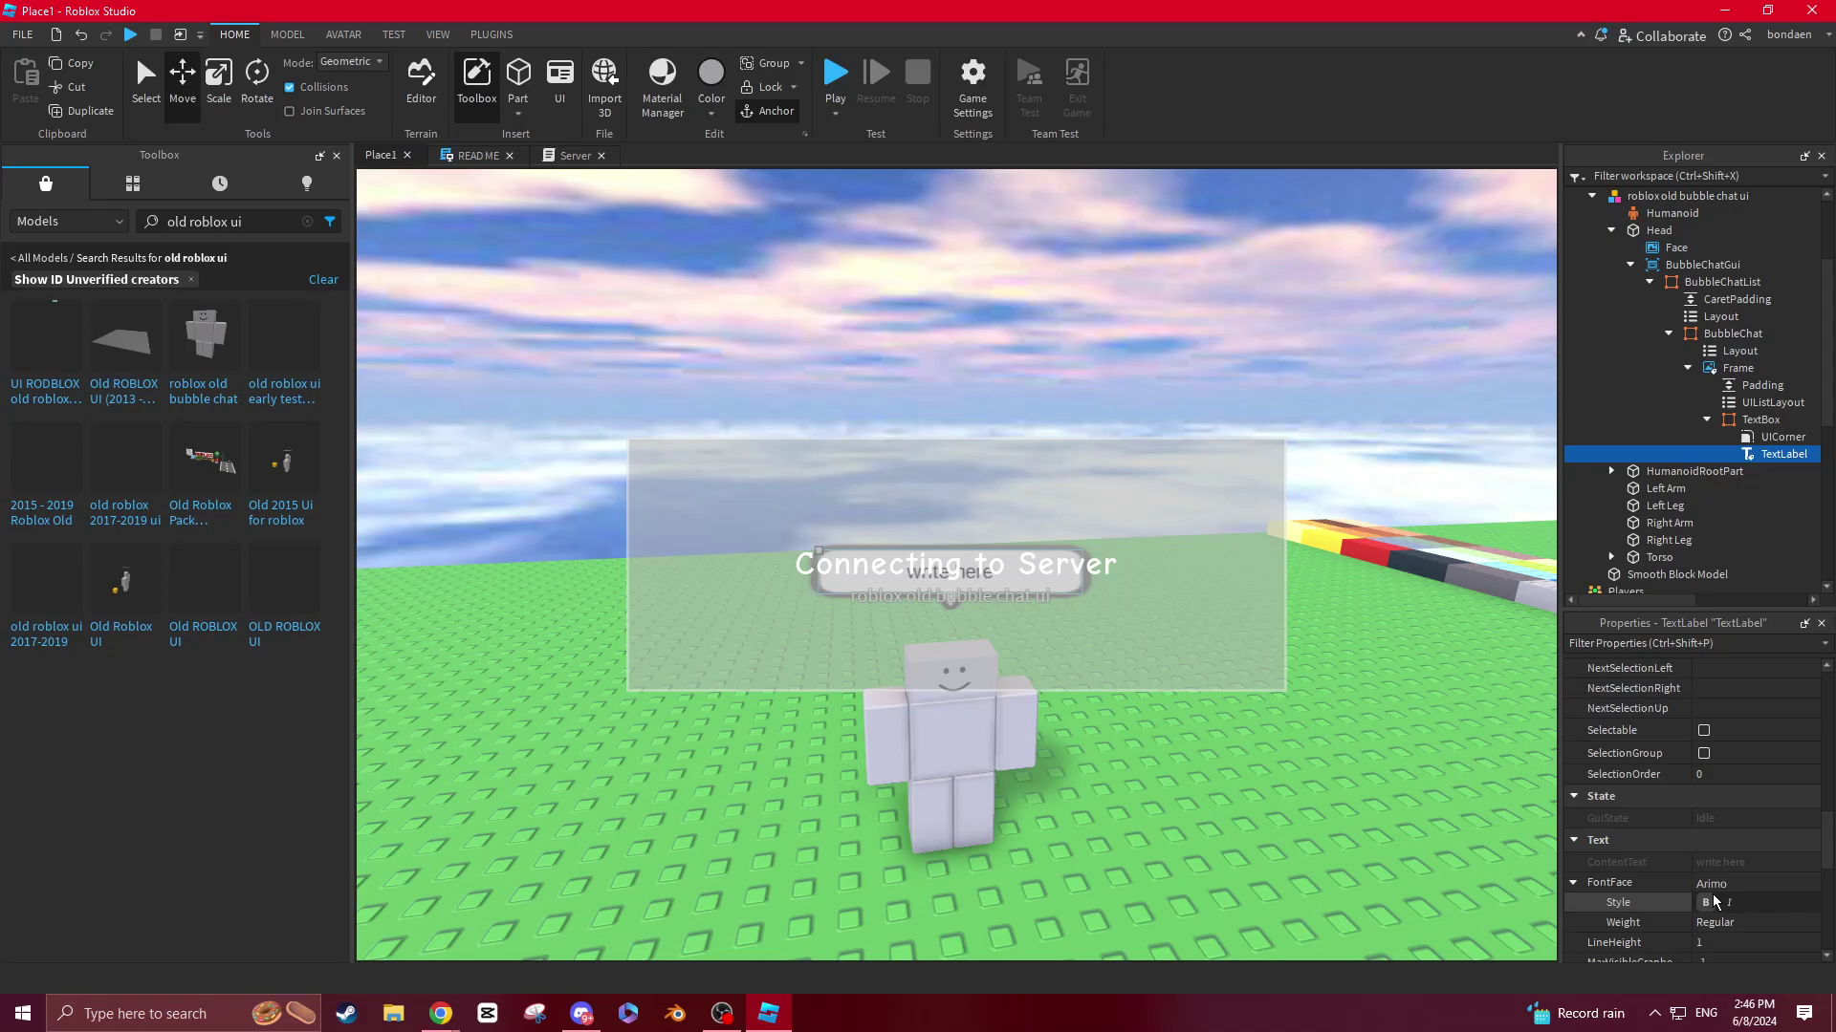
Step: Set the text color of BubbleChatConfiguration to black (0, 0, 0)
scroll(1700, 352, "down", 7)
scroll(1650, 526, "down", 1)
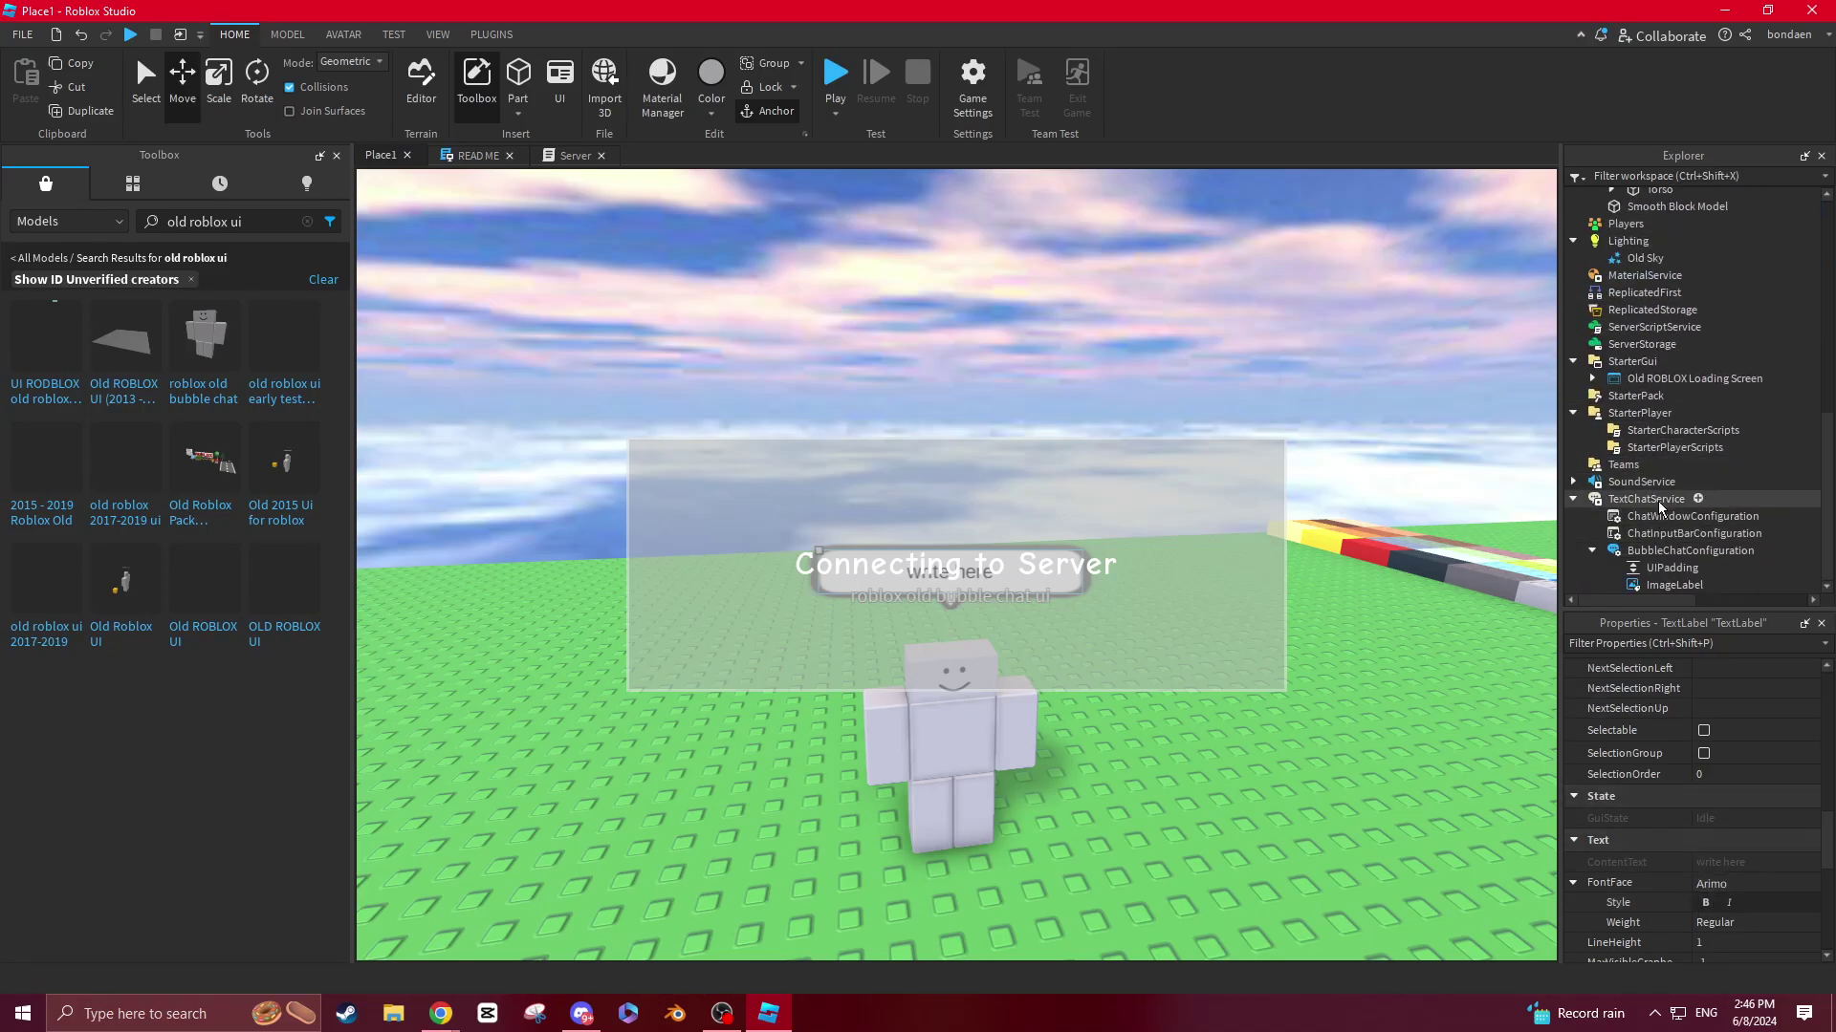
left_click(1675, 551)
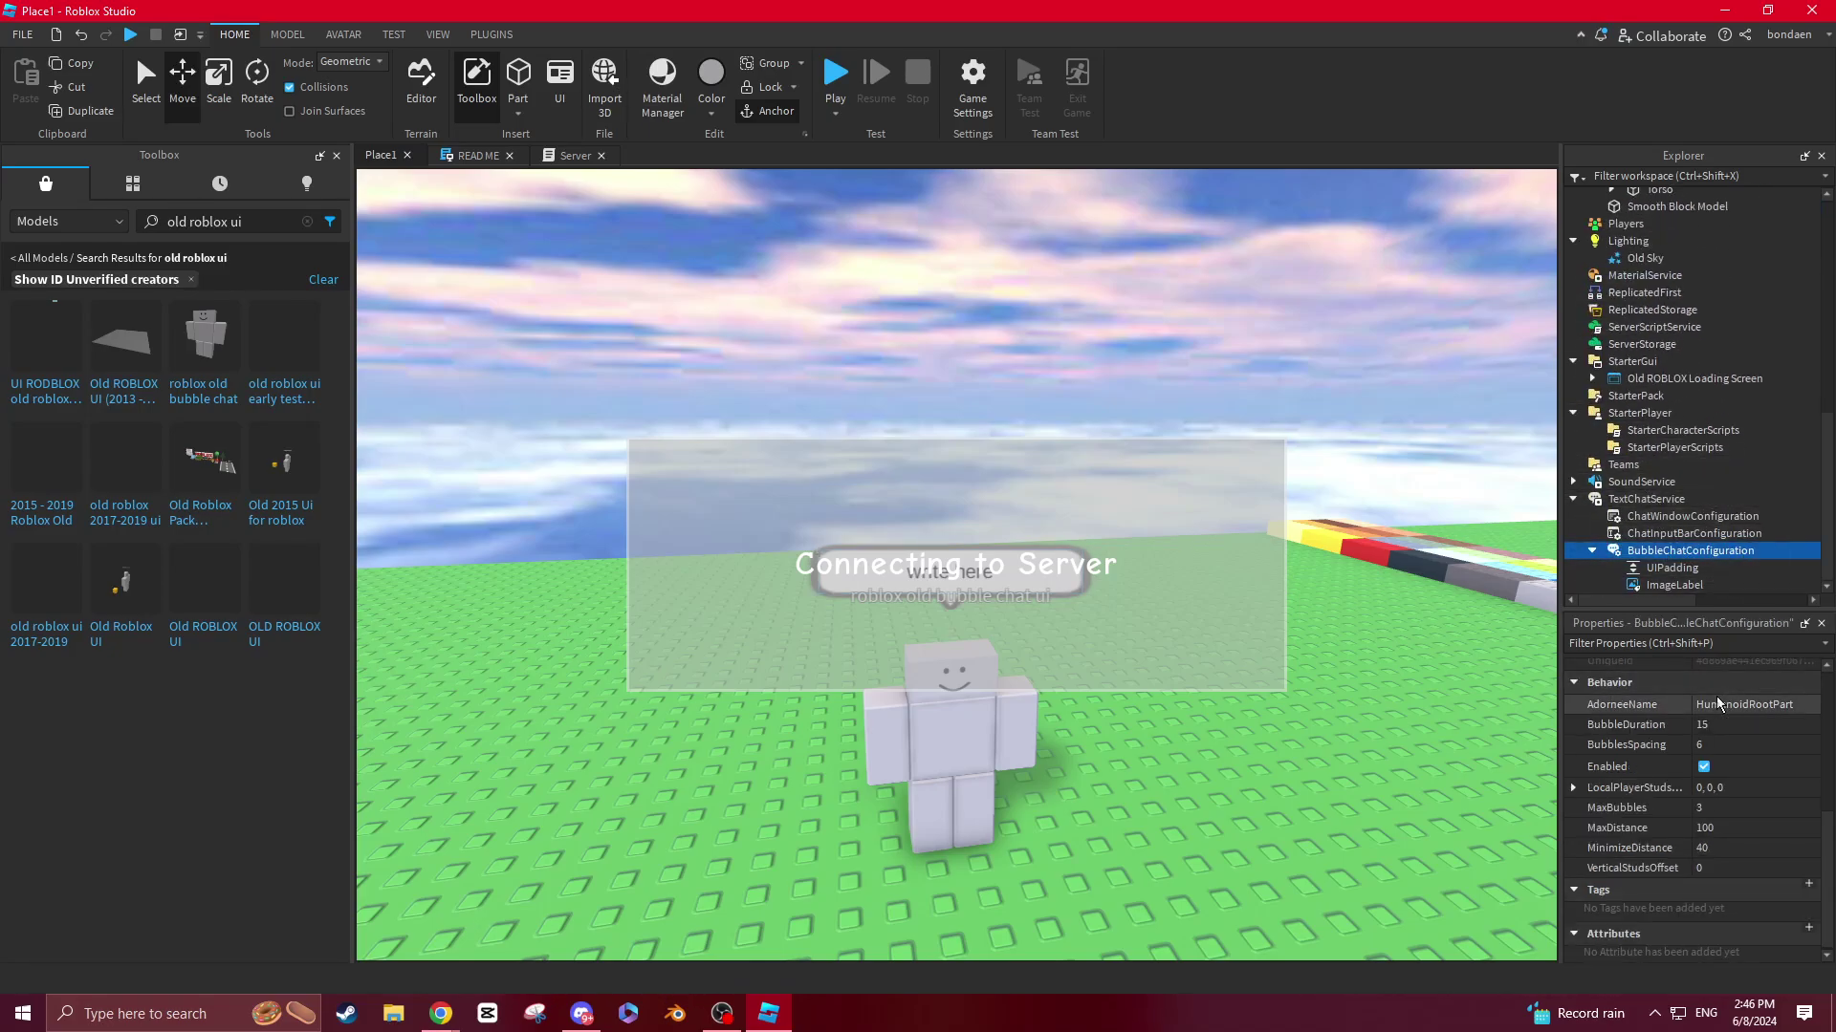
scroll(1718, 694, "up", 5)
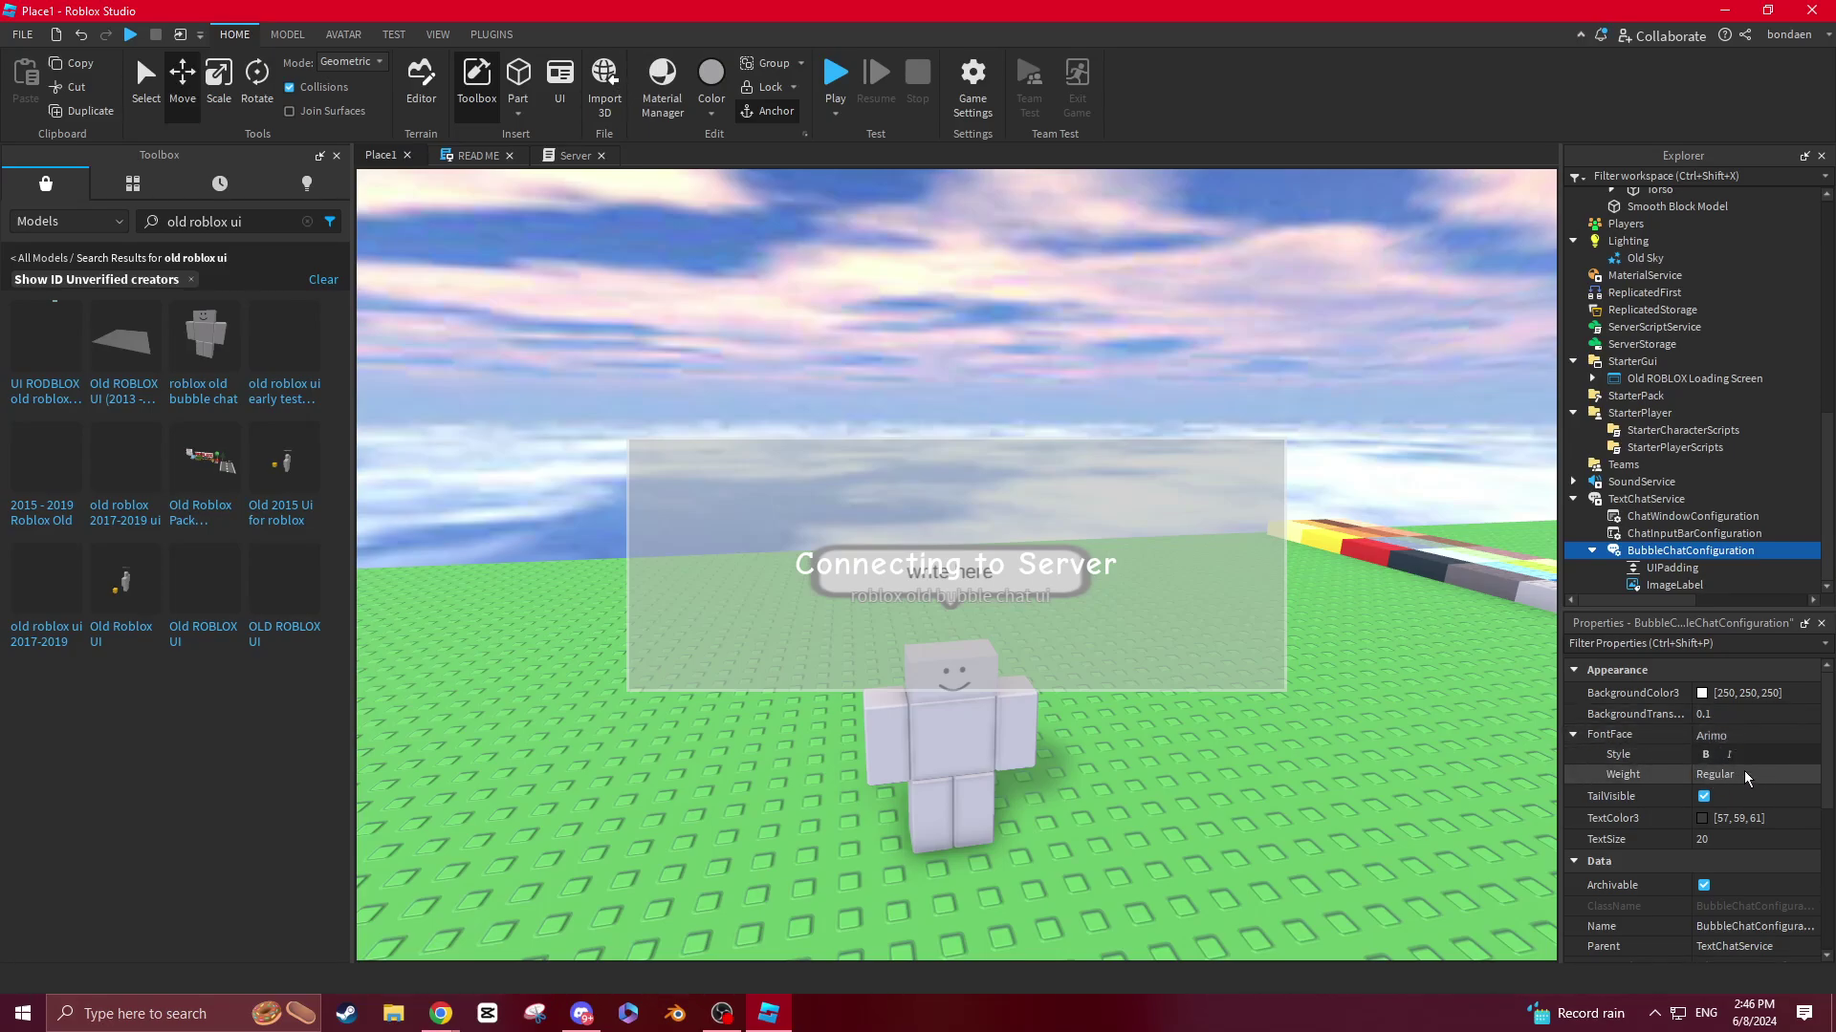
left_click(1702, 818)
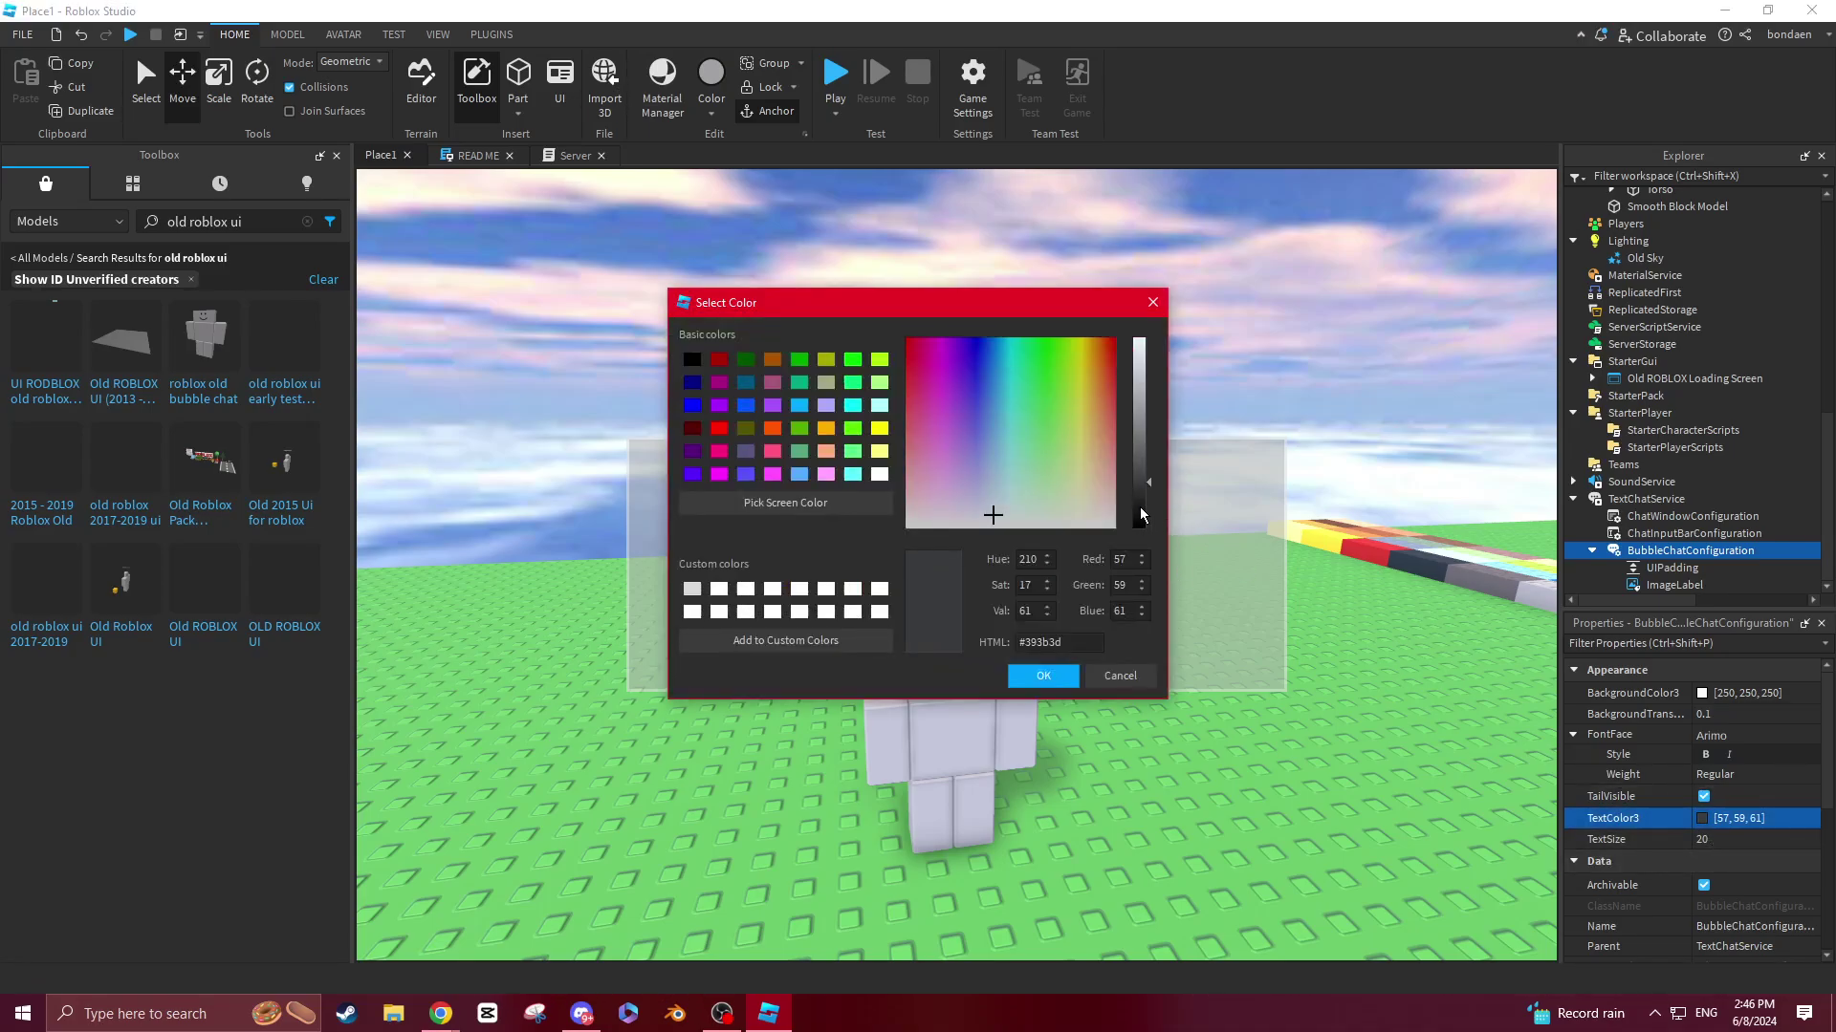
left_click(1140, 526)
left_click(1043, 676)
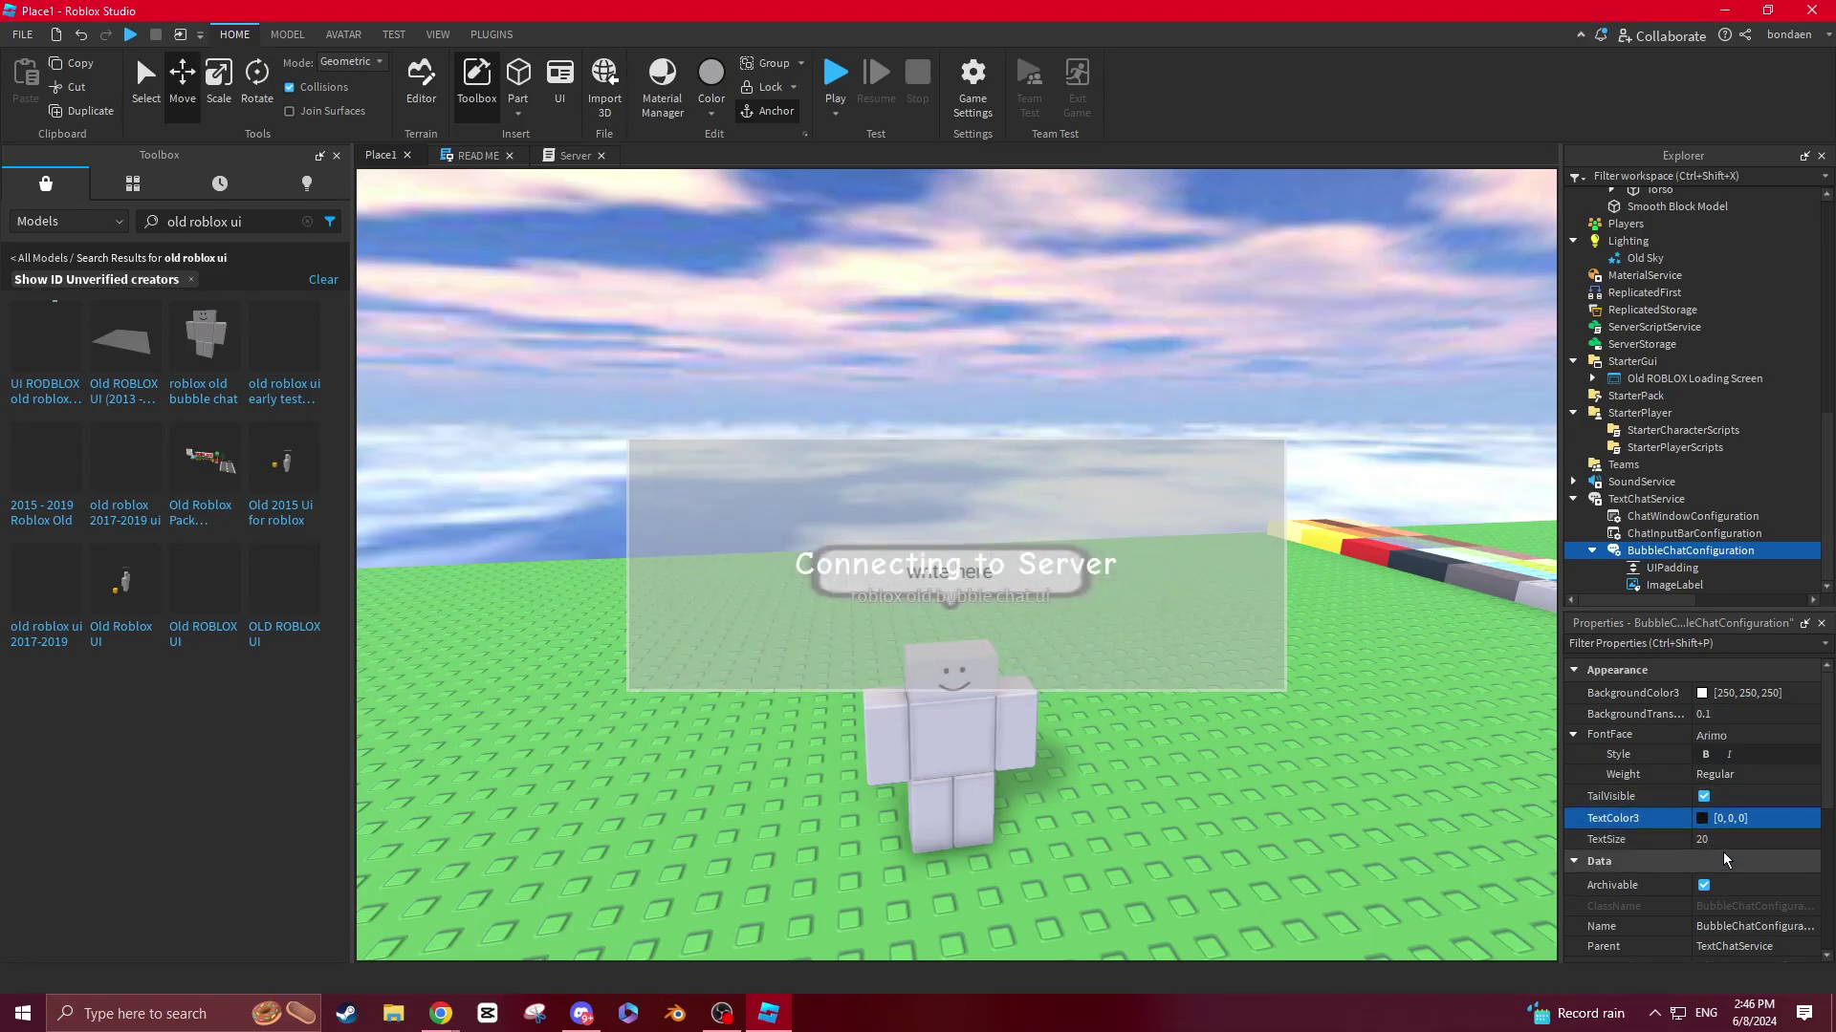
Step: Set the text size of BubbleChatConfiguration to 15
scroll(1645, 849, "down", 2)
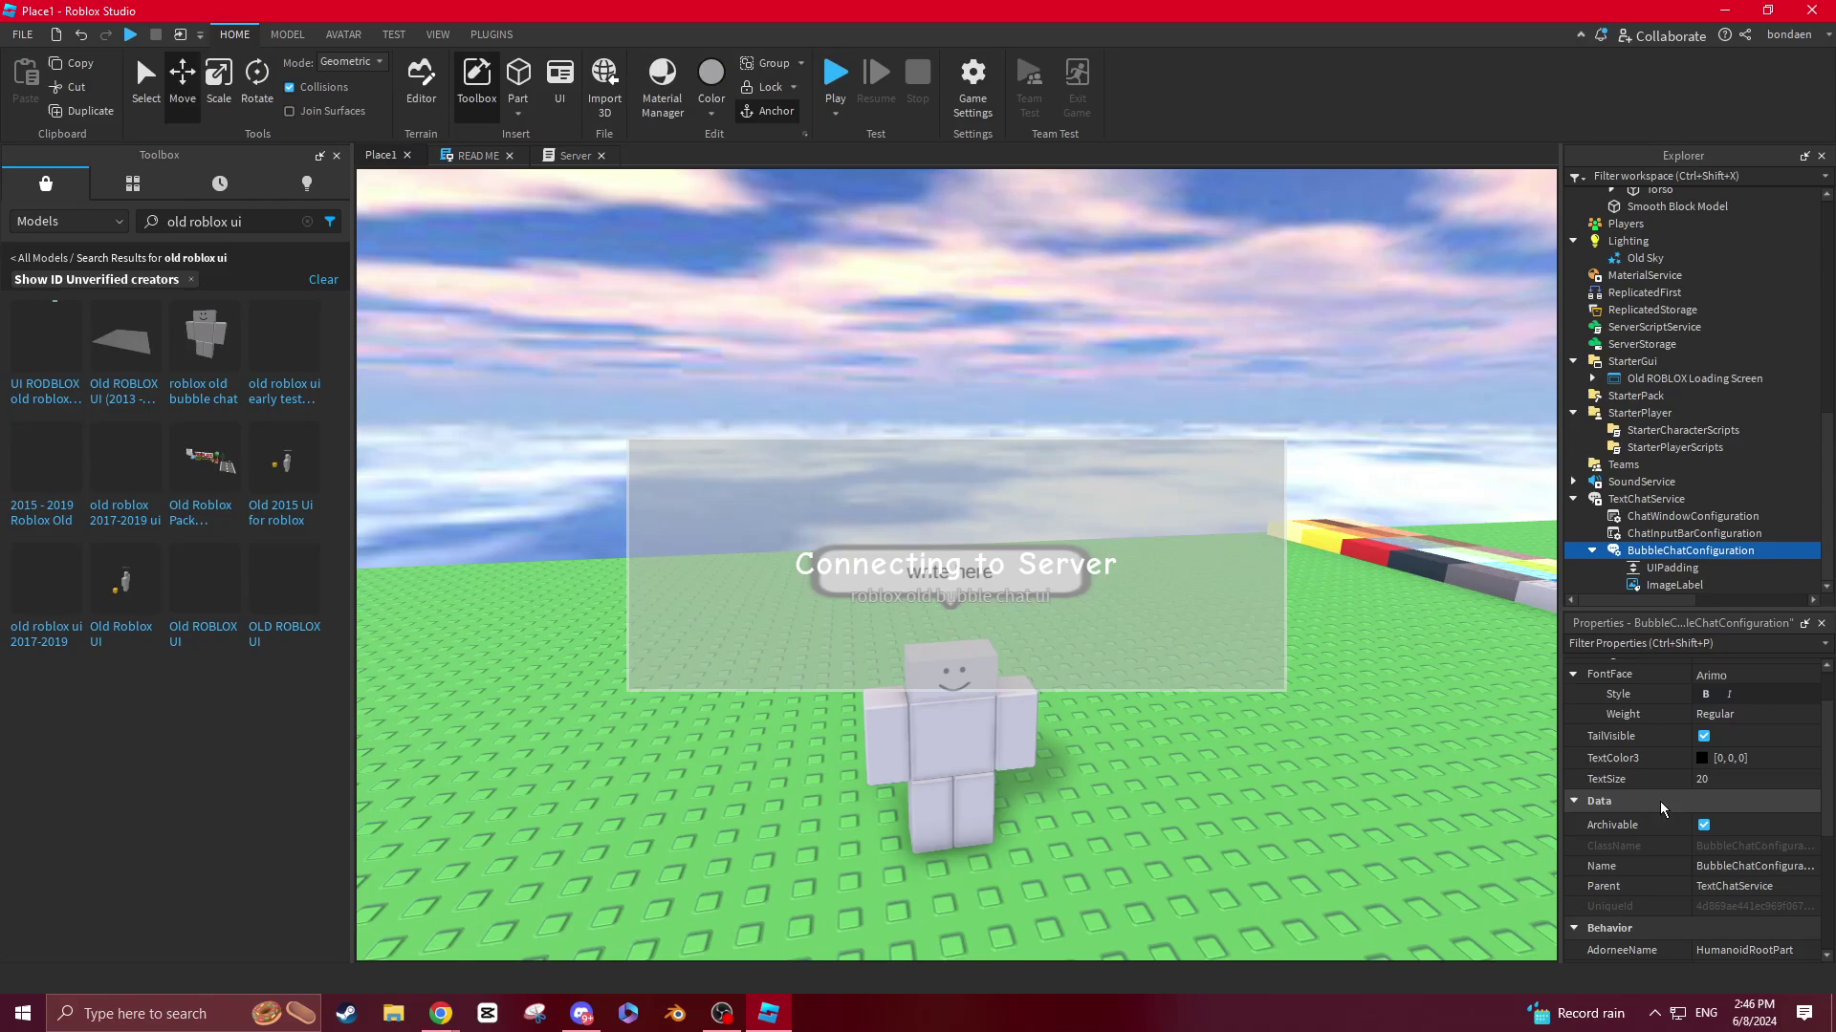
left_click(1734, 784)
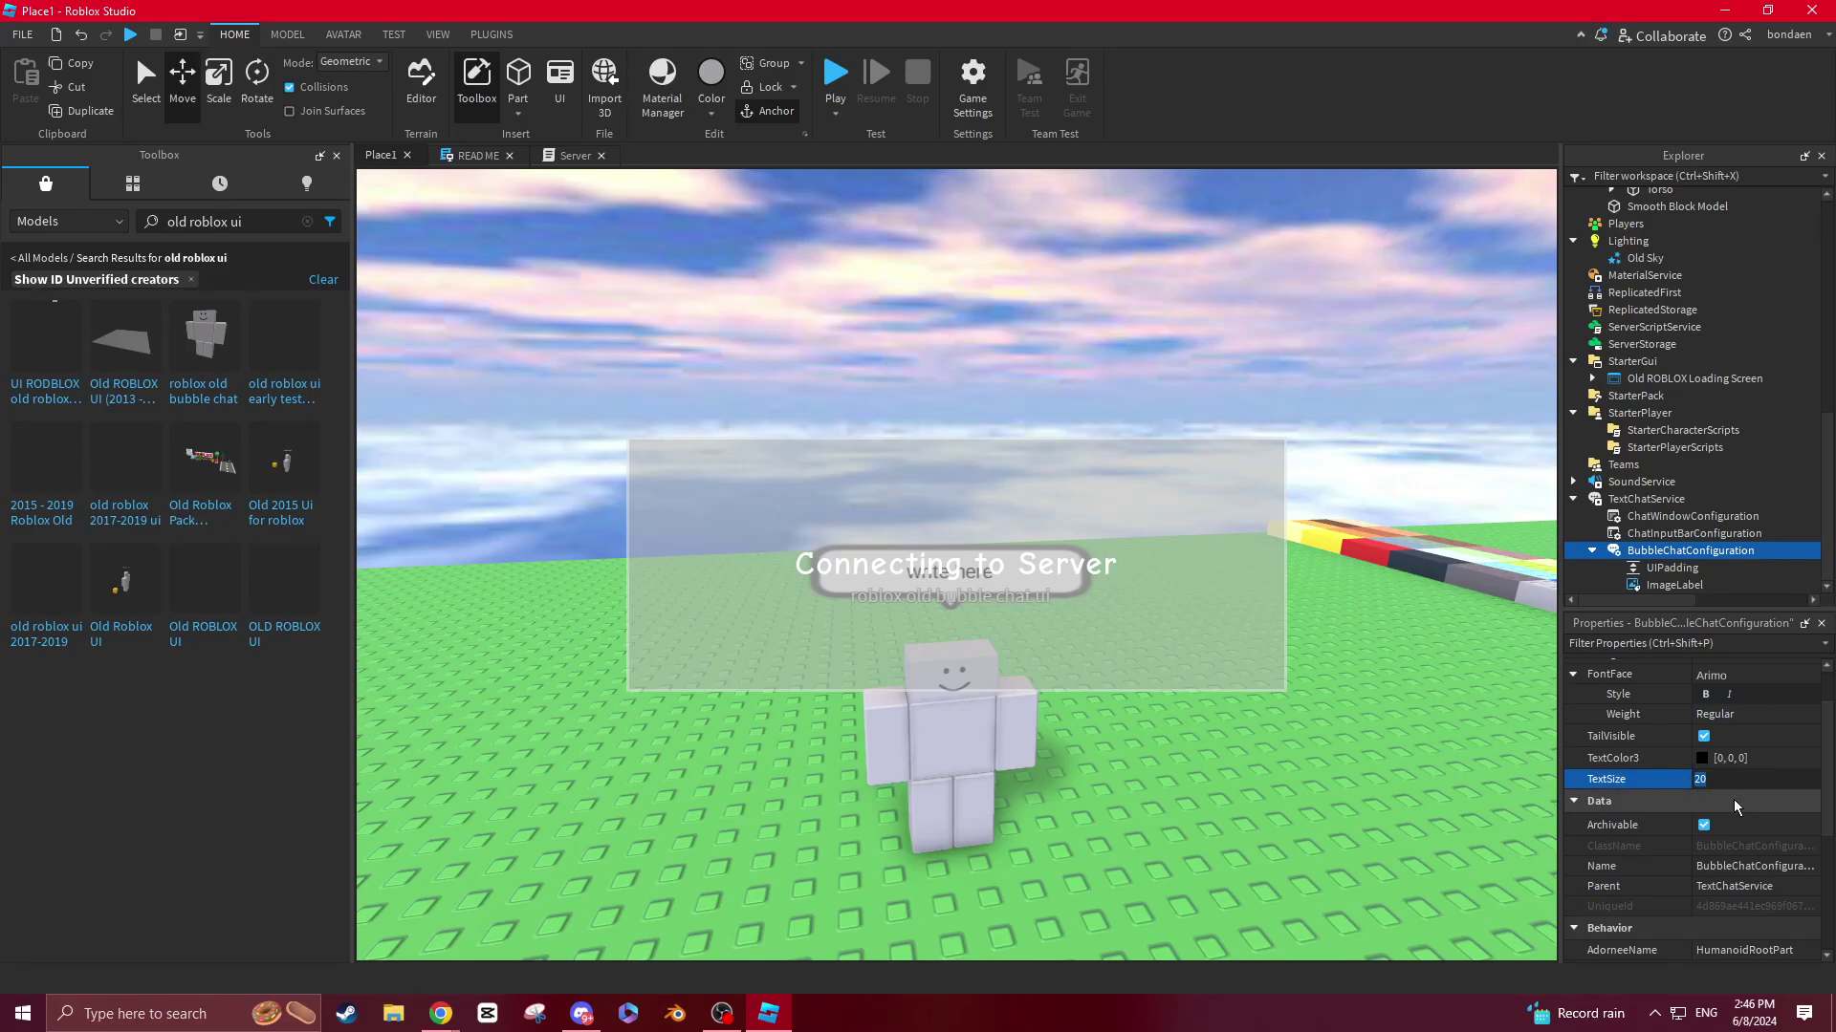
type("15")
key("Return")
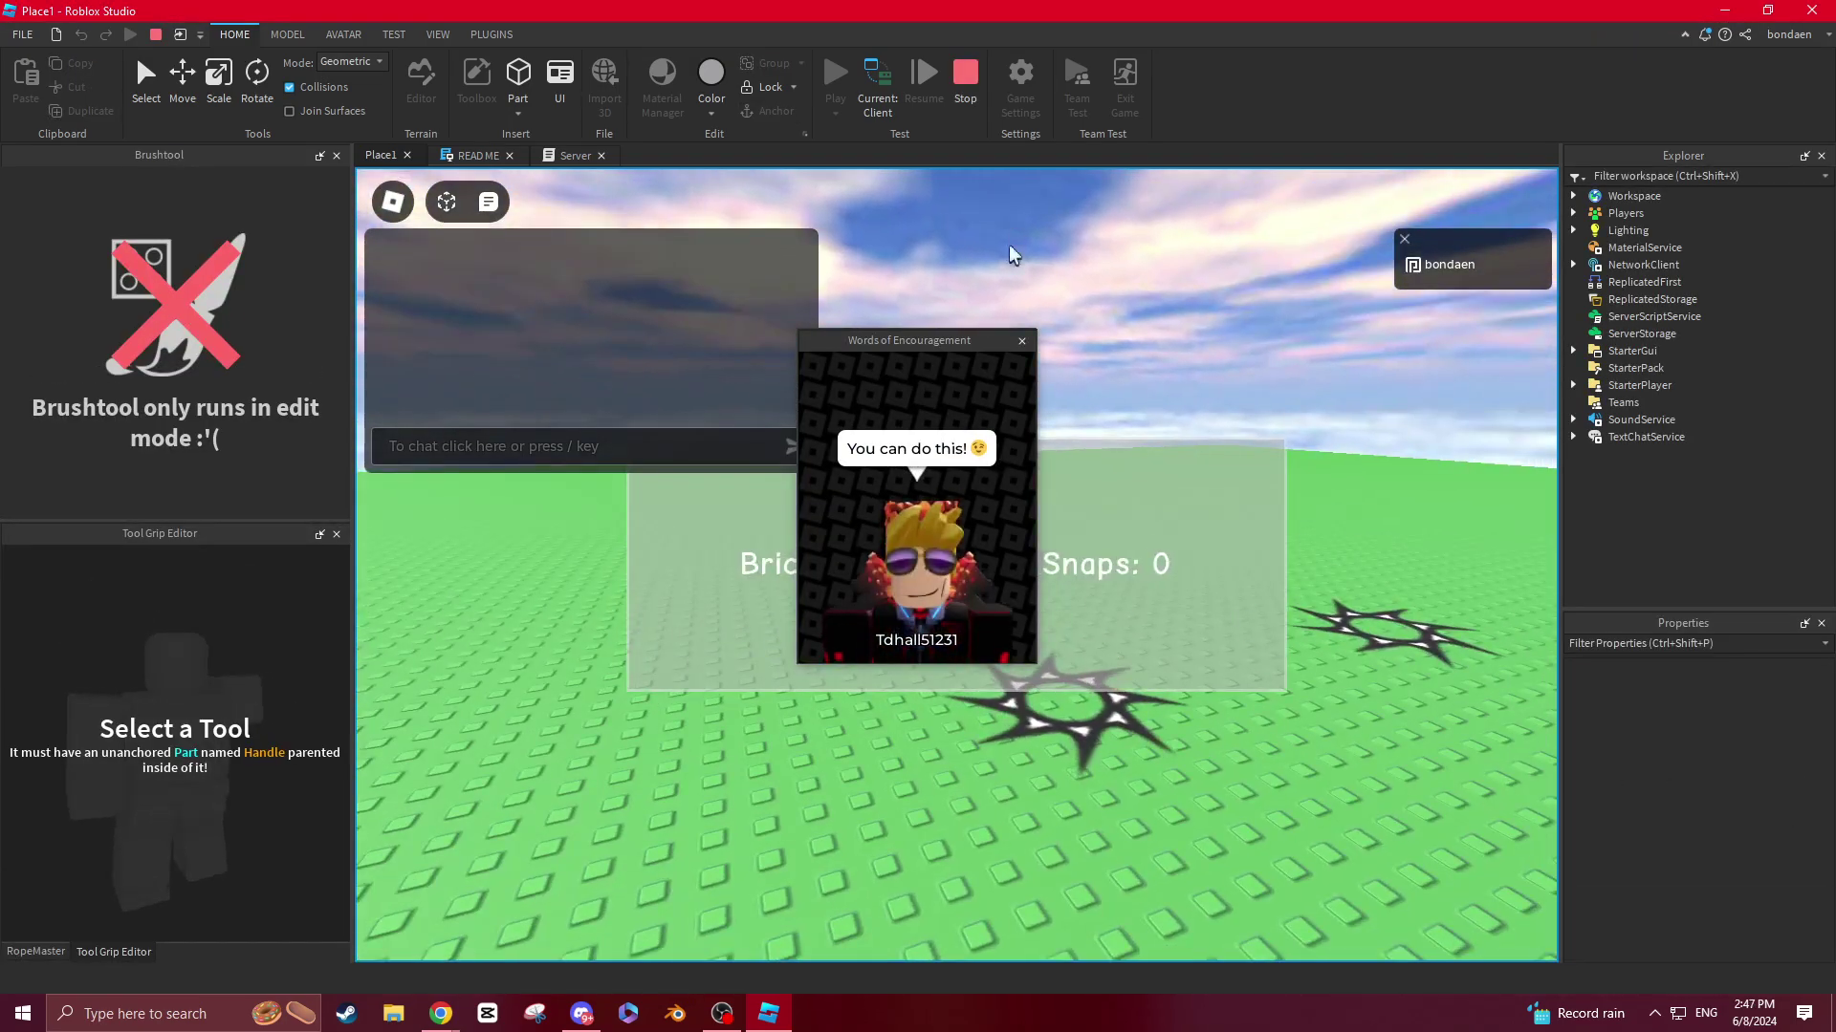
Step: Send "roblox" in the playtest chat, inspect the bubble above the character up close, and stop the test
left_click(1022, 341)
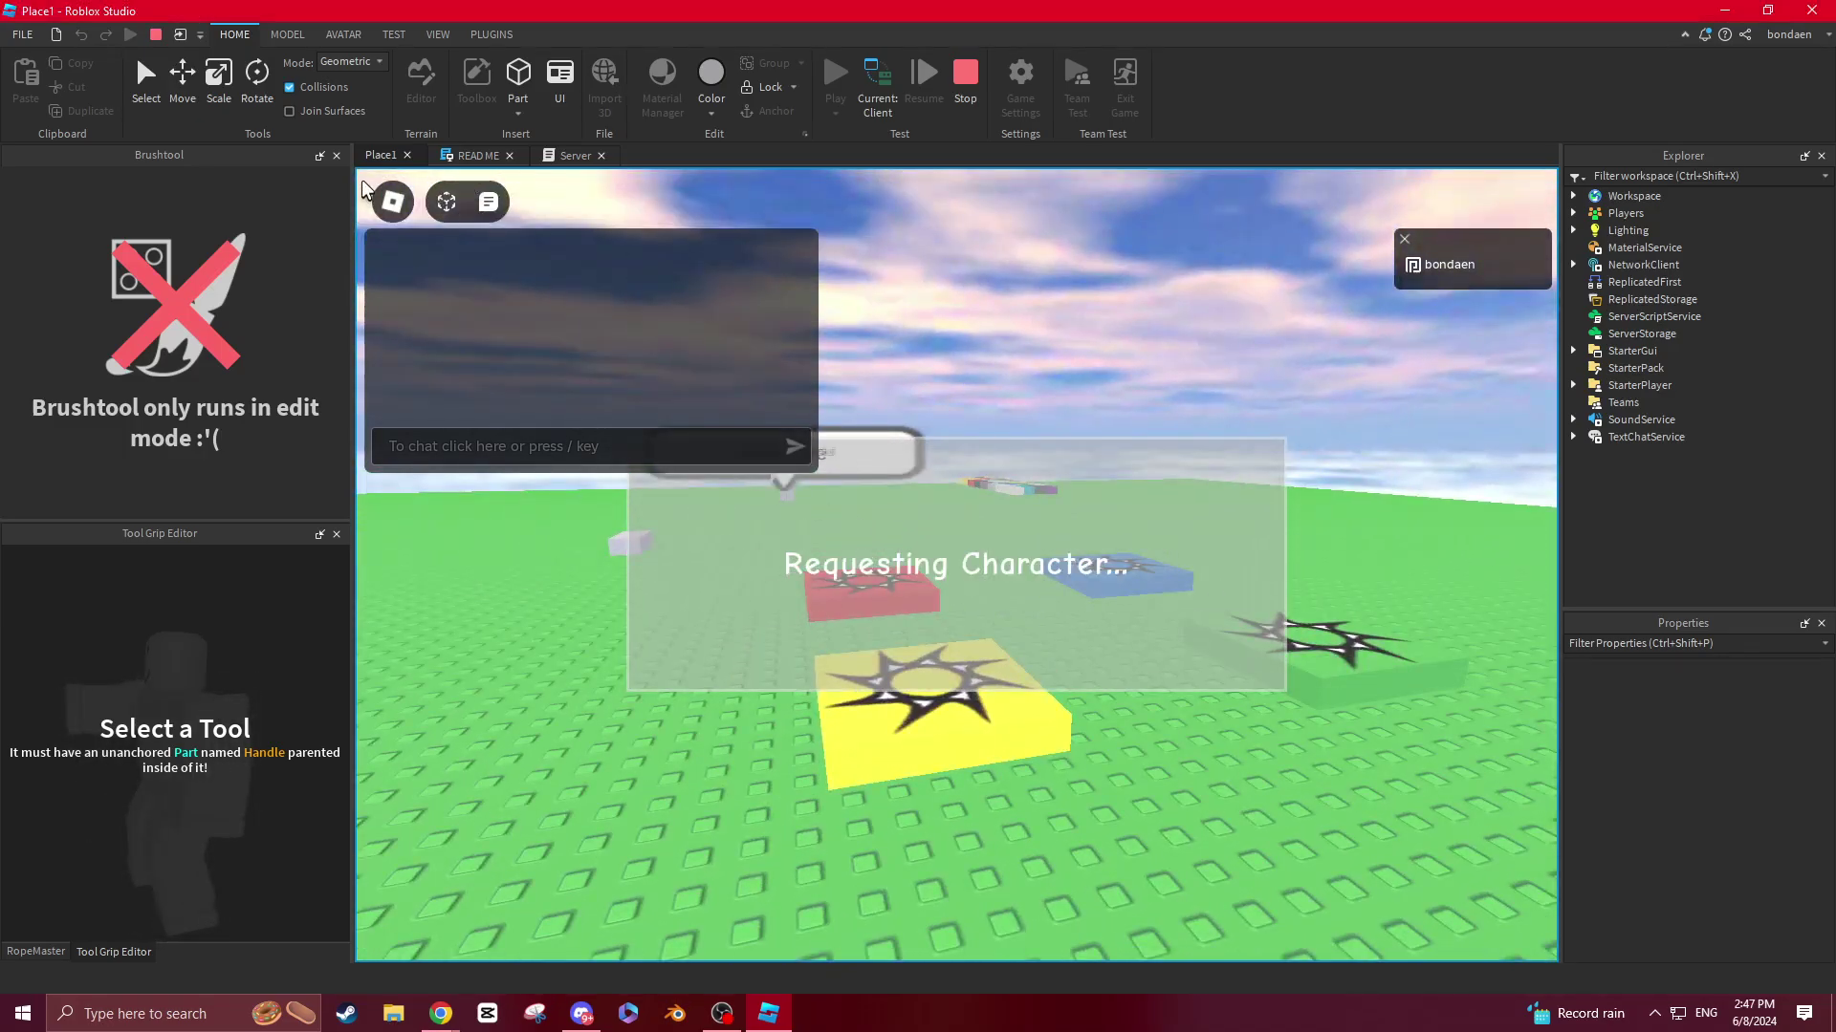
left_click(490, 203)
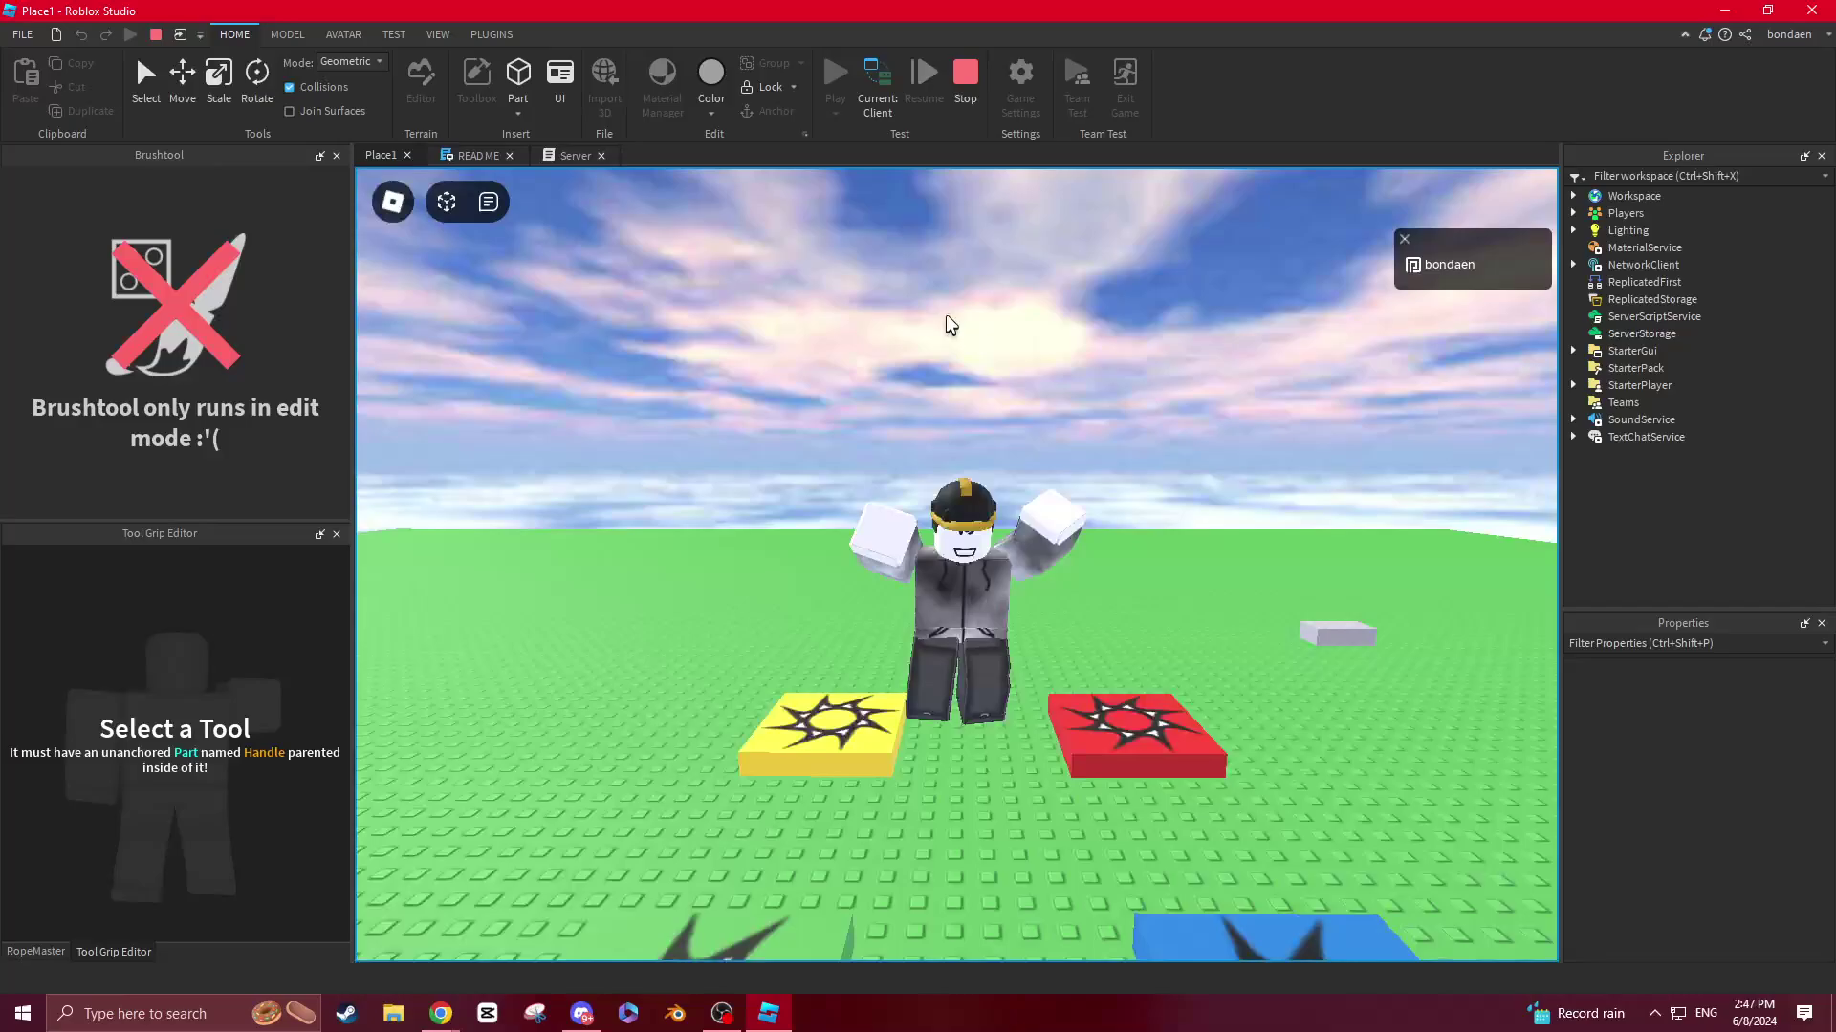
key("slash")
type("roblox")
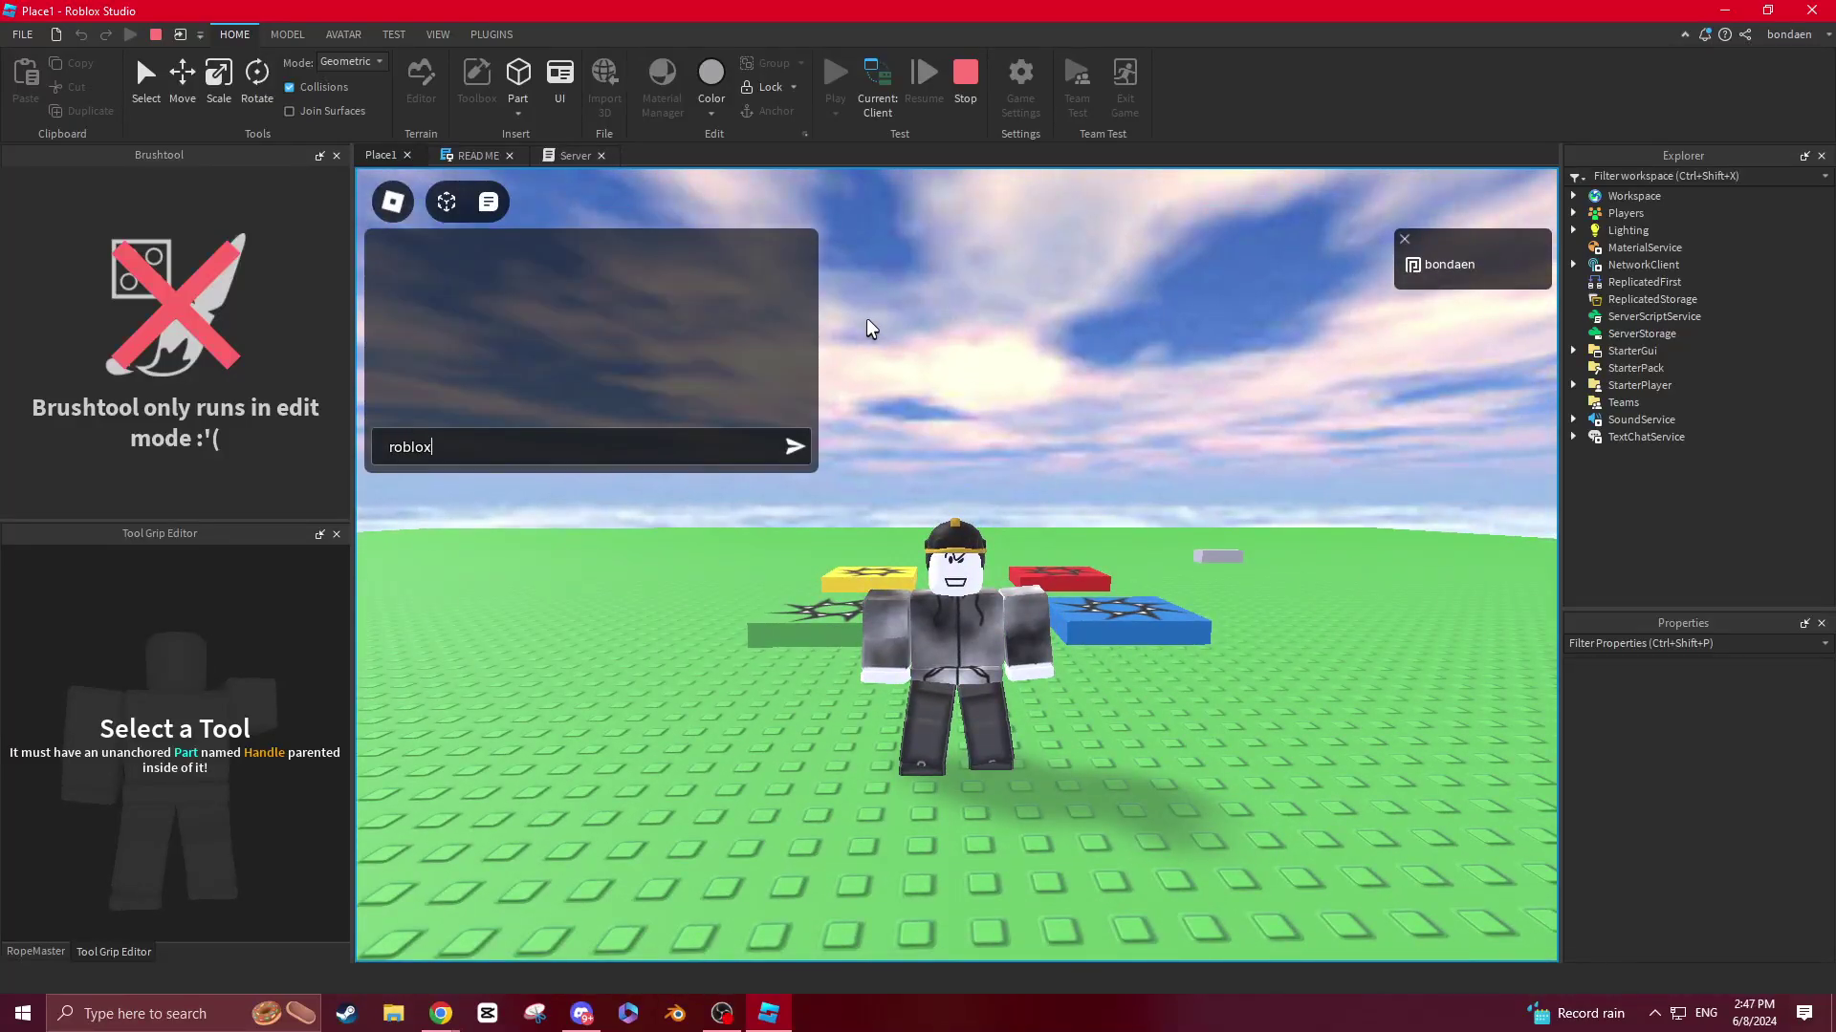
key("Return")
scroll(921, 516, "up", 1)
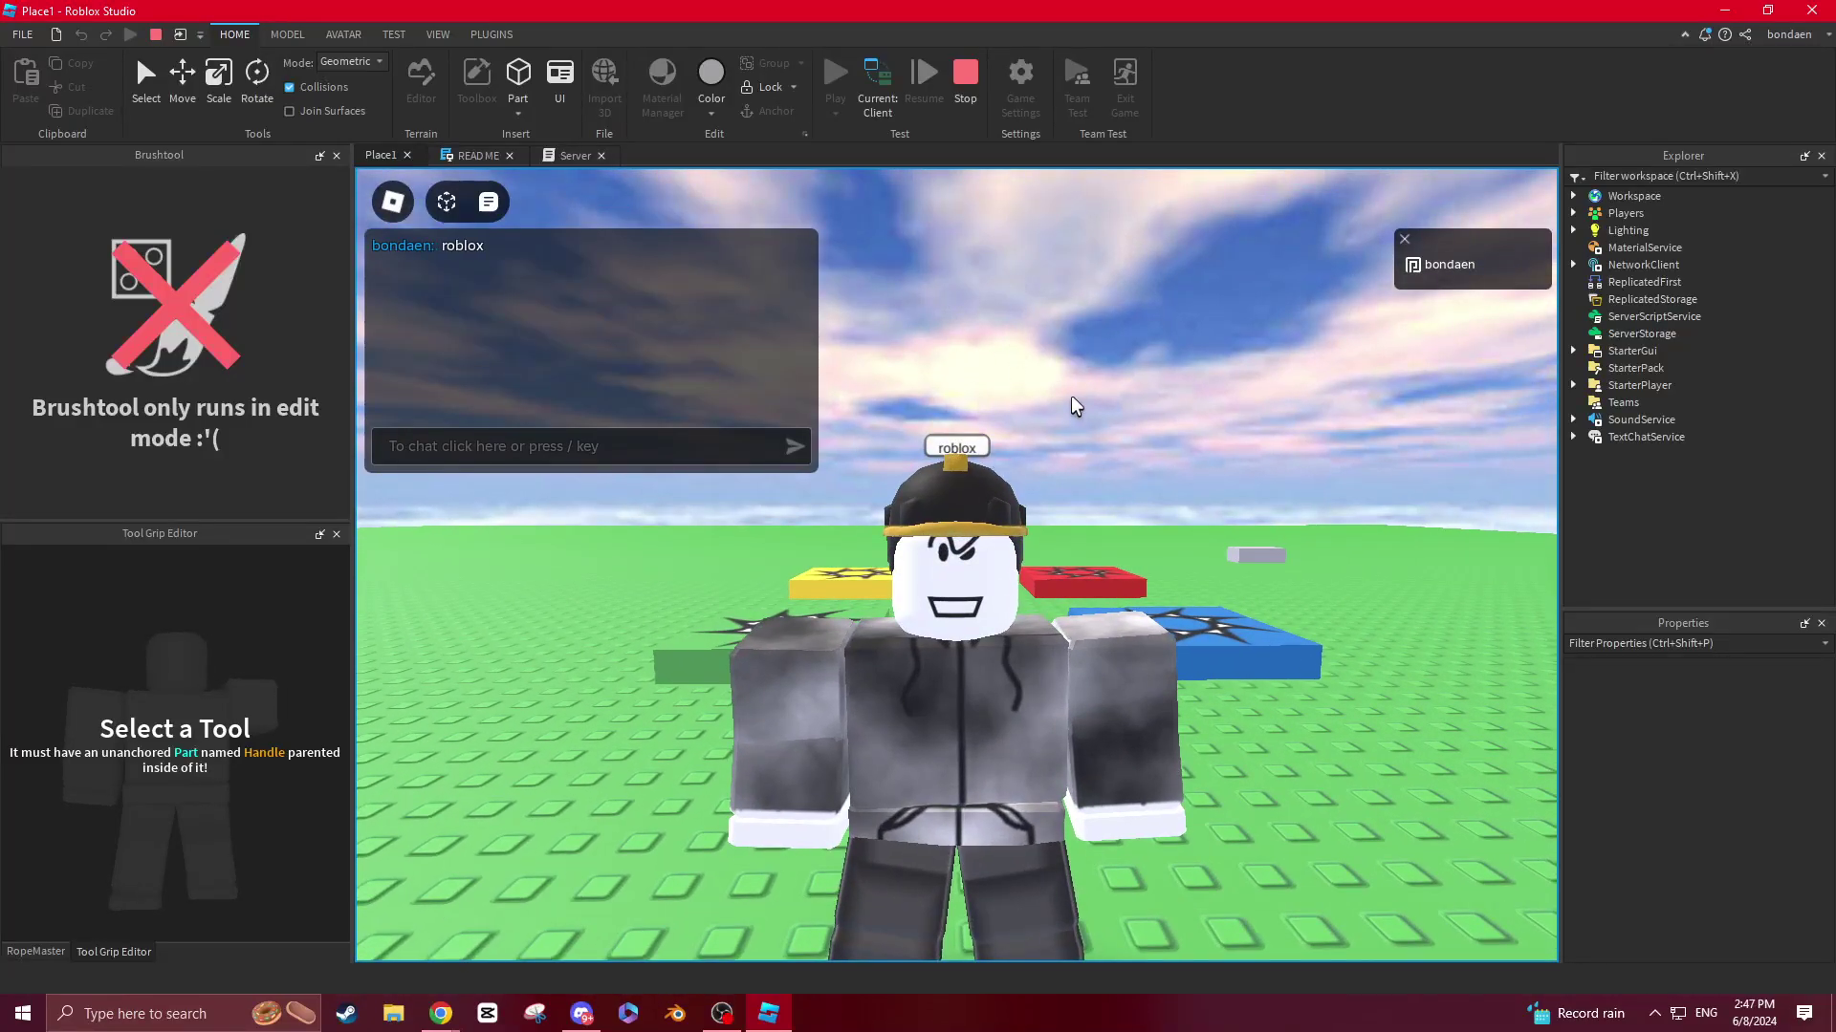
scroll(1052, 412, "down", 2)
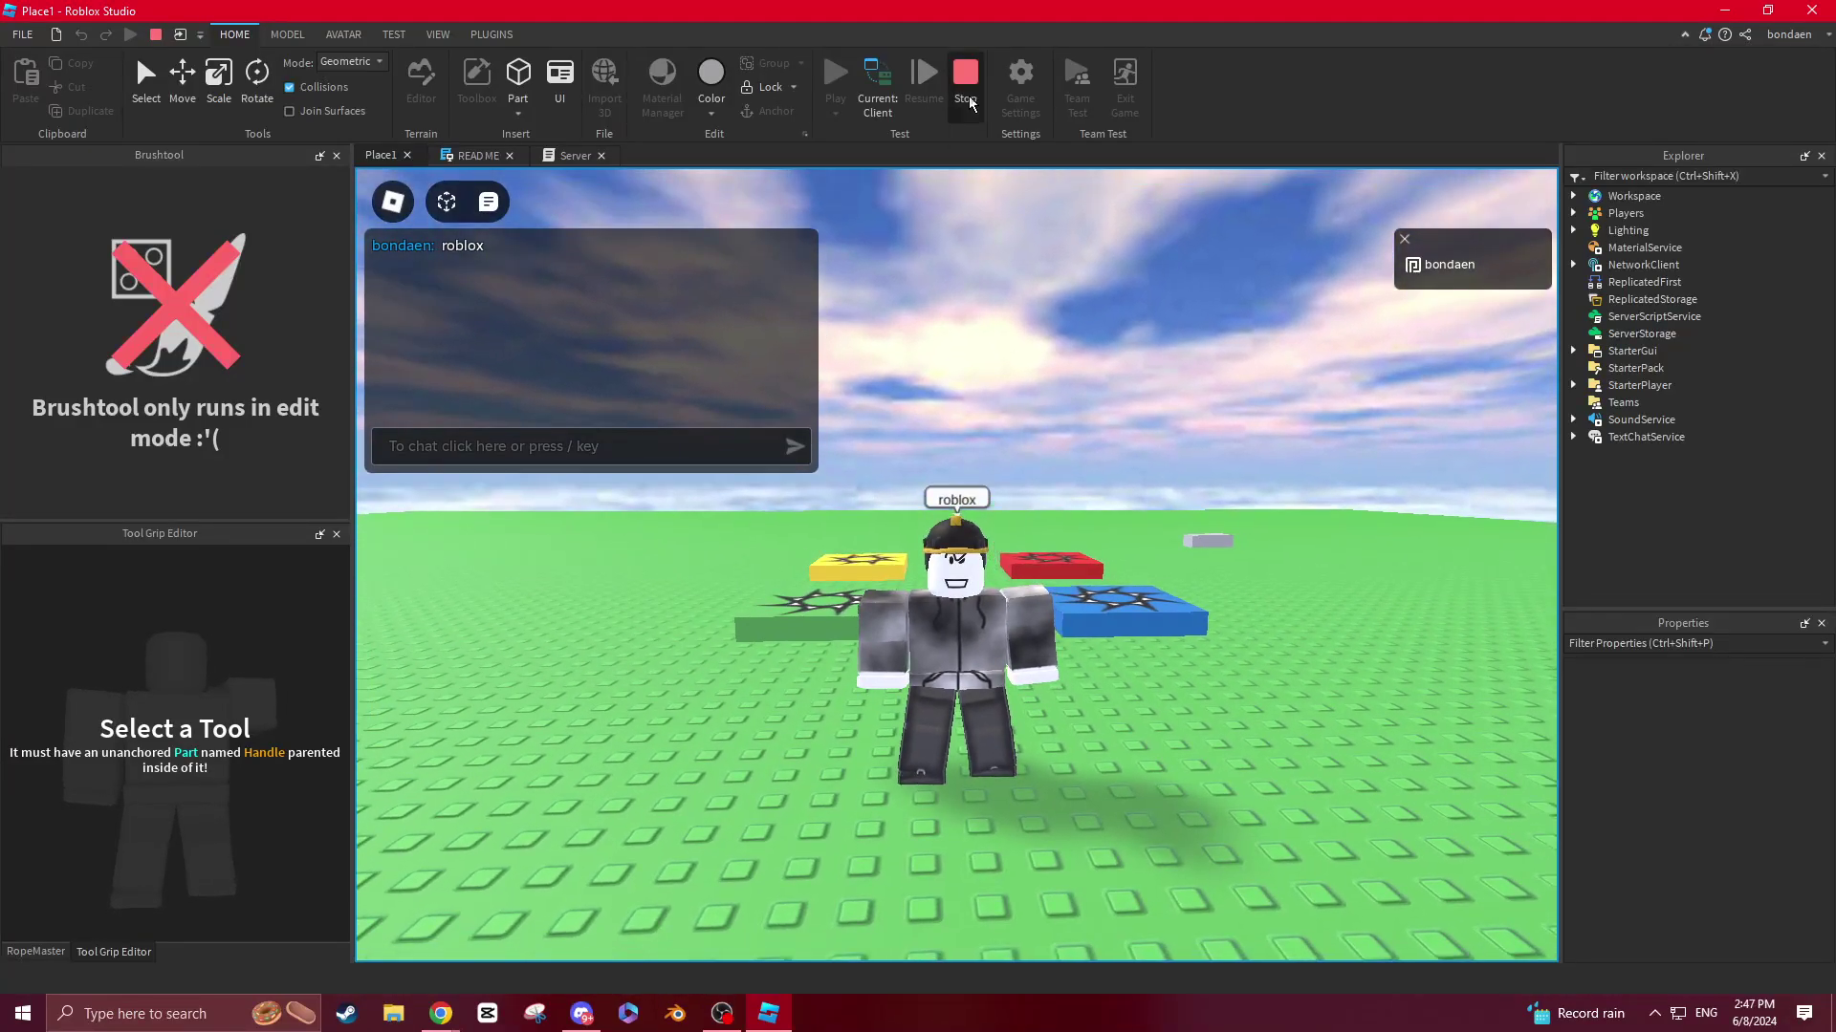
left_click(965, 86)
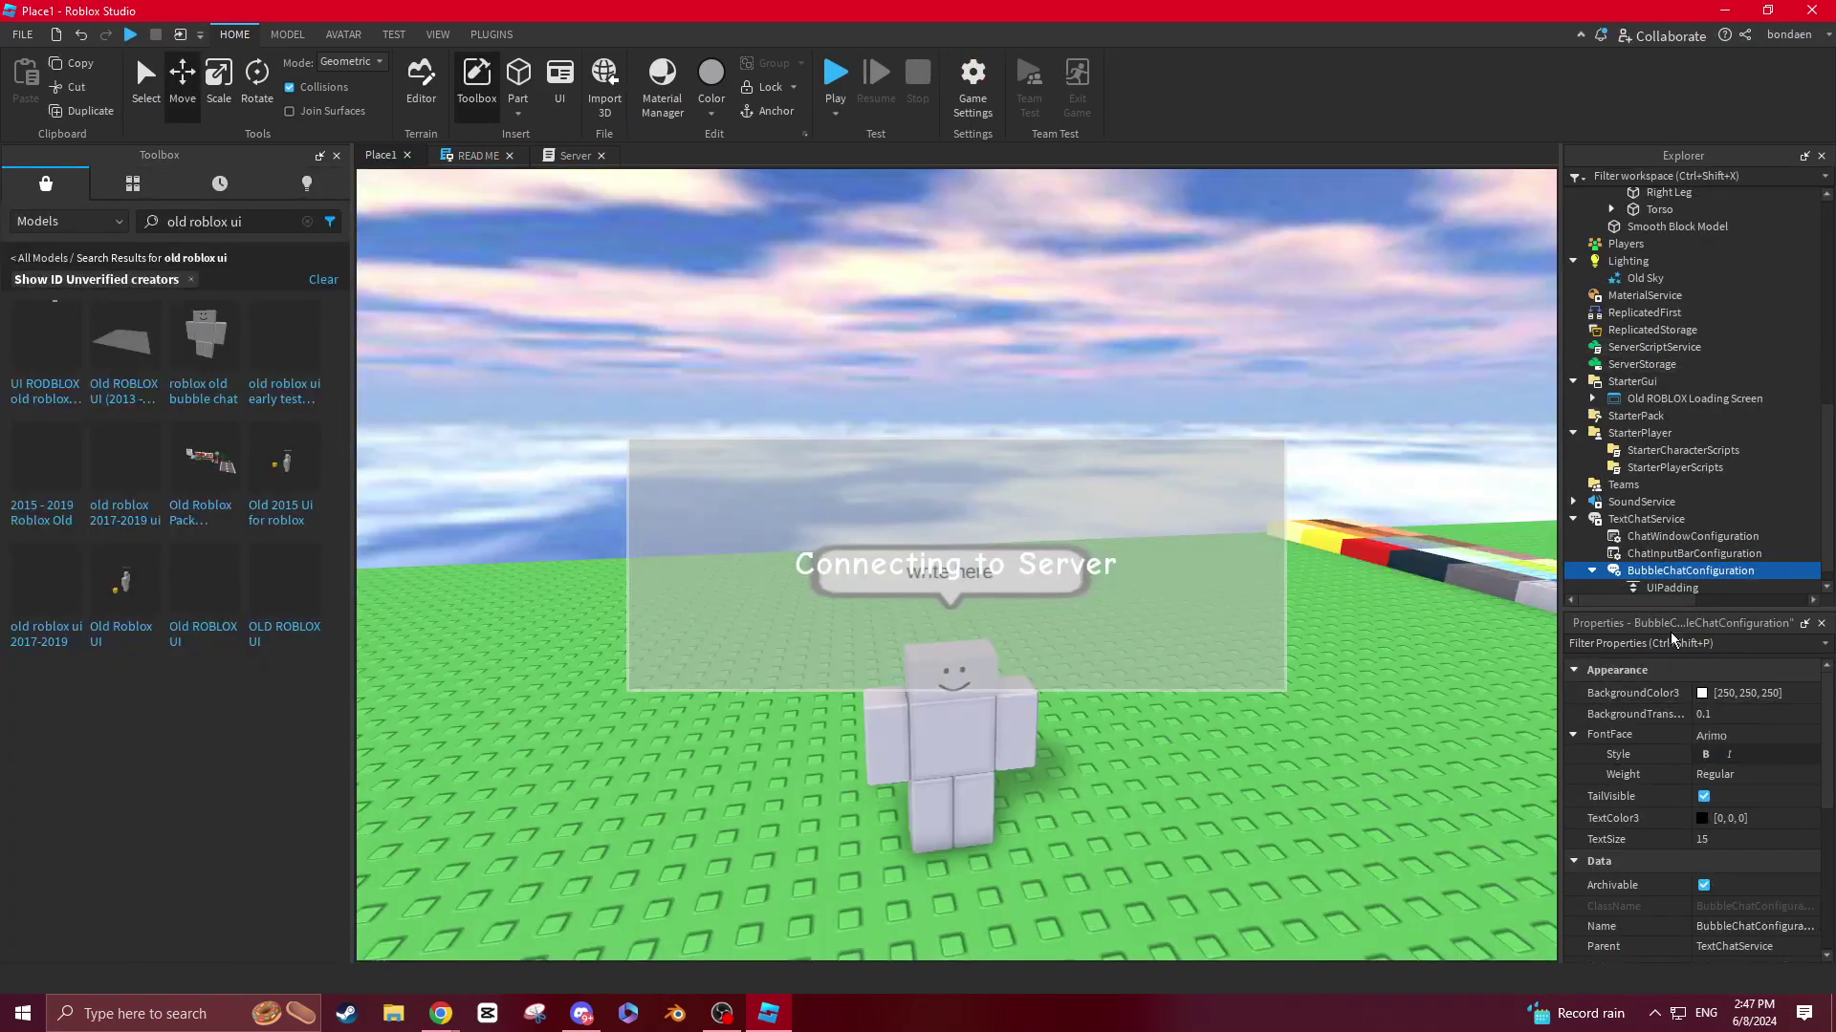
Step: Set the text size of BubbleChatConfiguration to 30
scroll(1750, 846, "down", 1)
left_click(1718, 779)
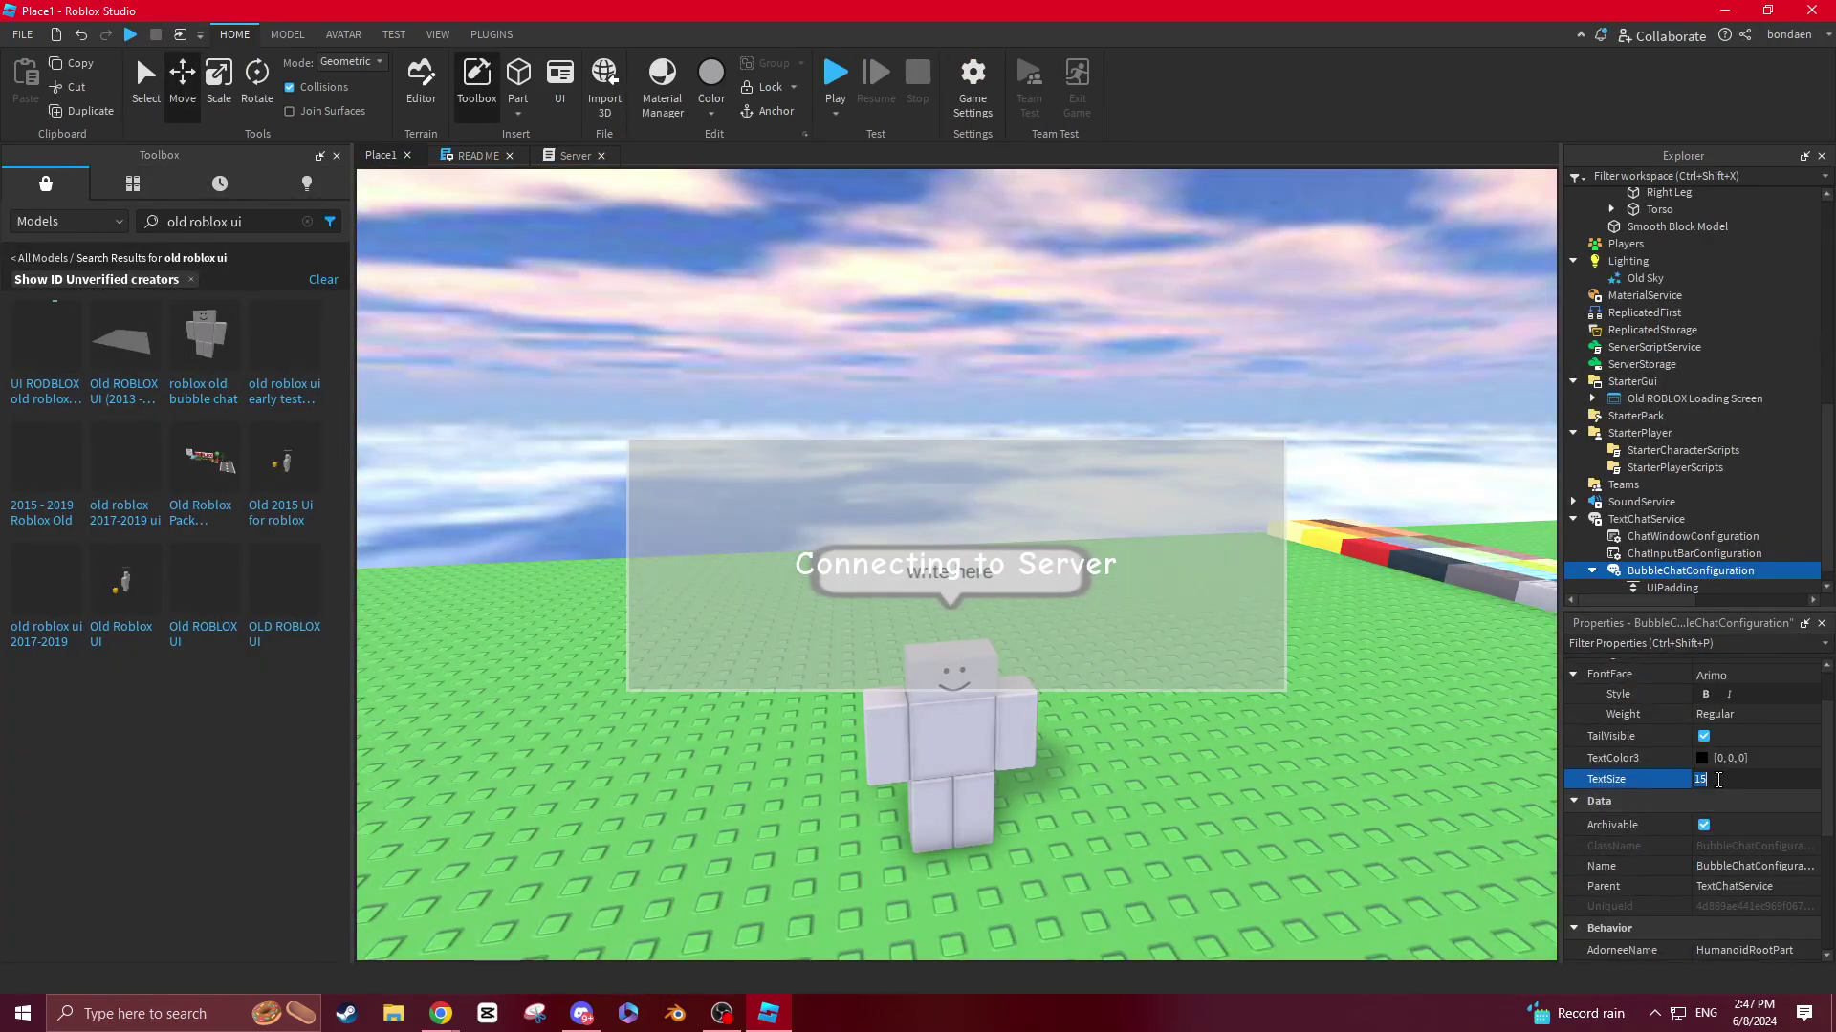
type("30")
key("Return")
Step: Playtest the place and send "old" in the chat to inspect the bubble above the character
left_click(839, 63)
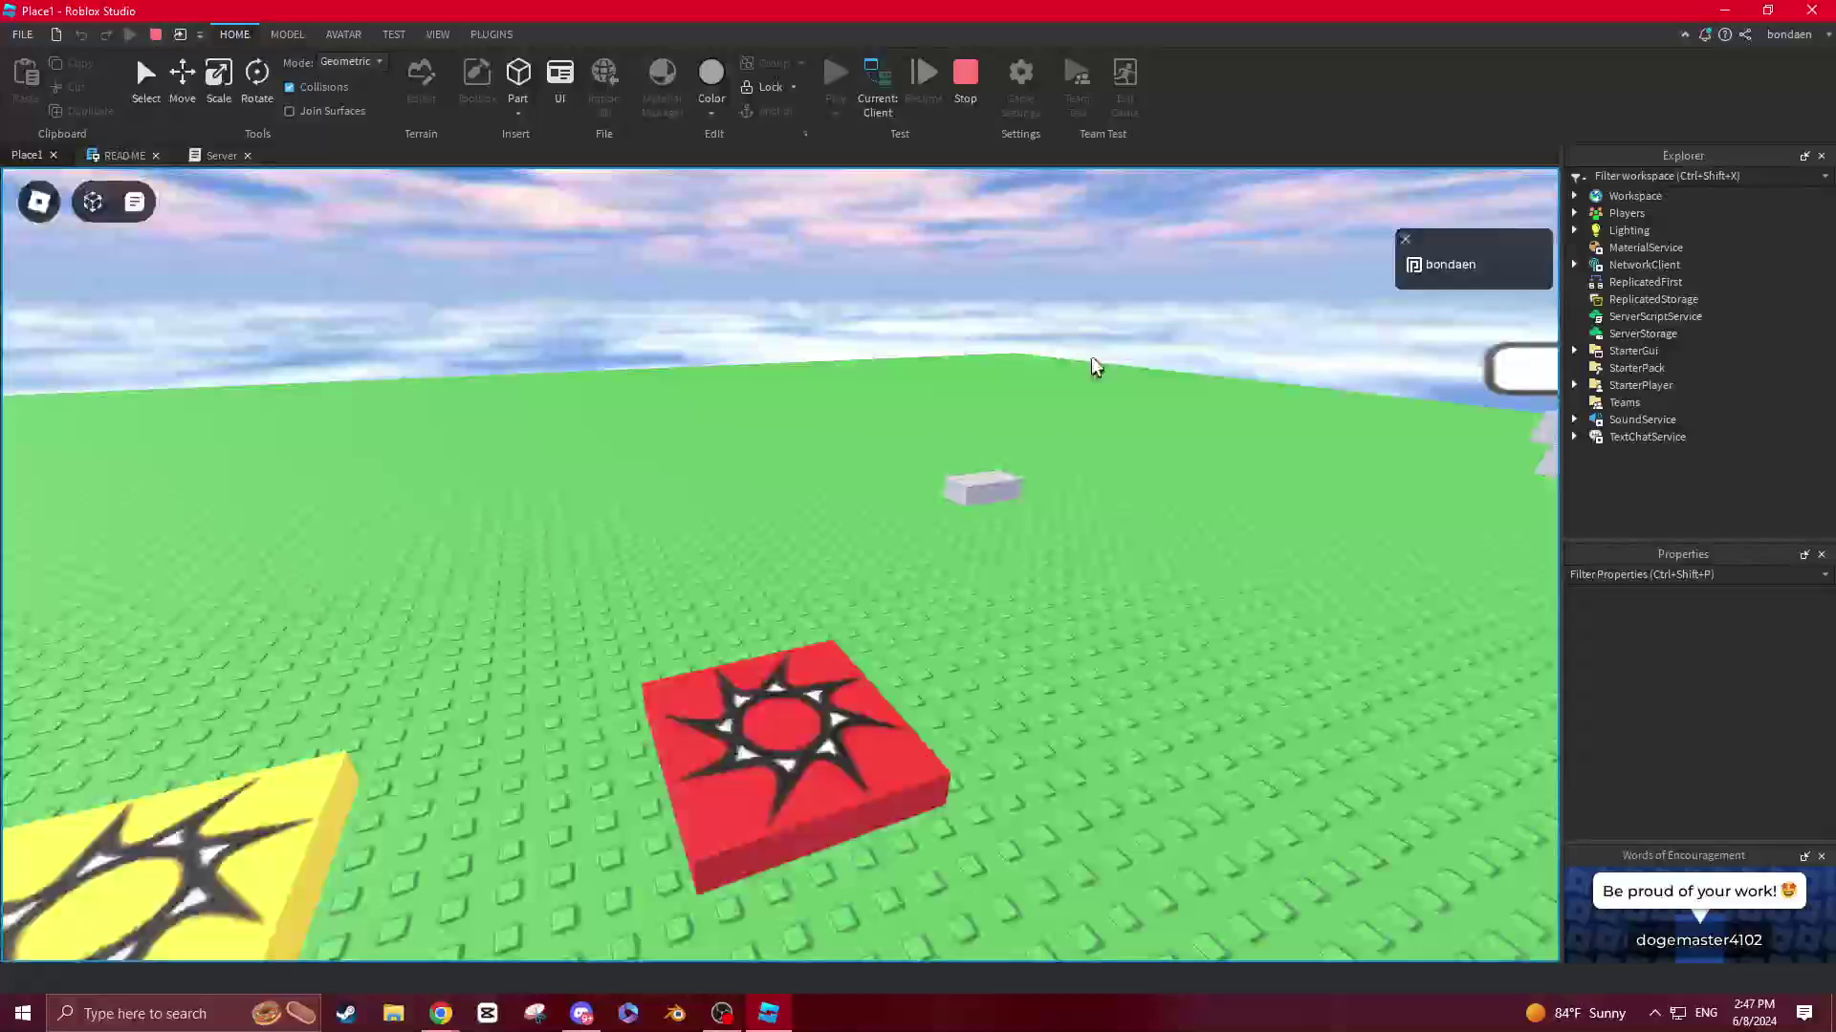
key("s")
key("slash")
type("old")
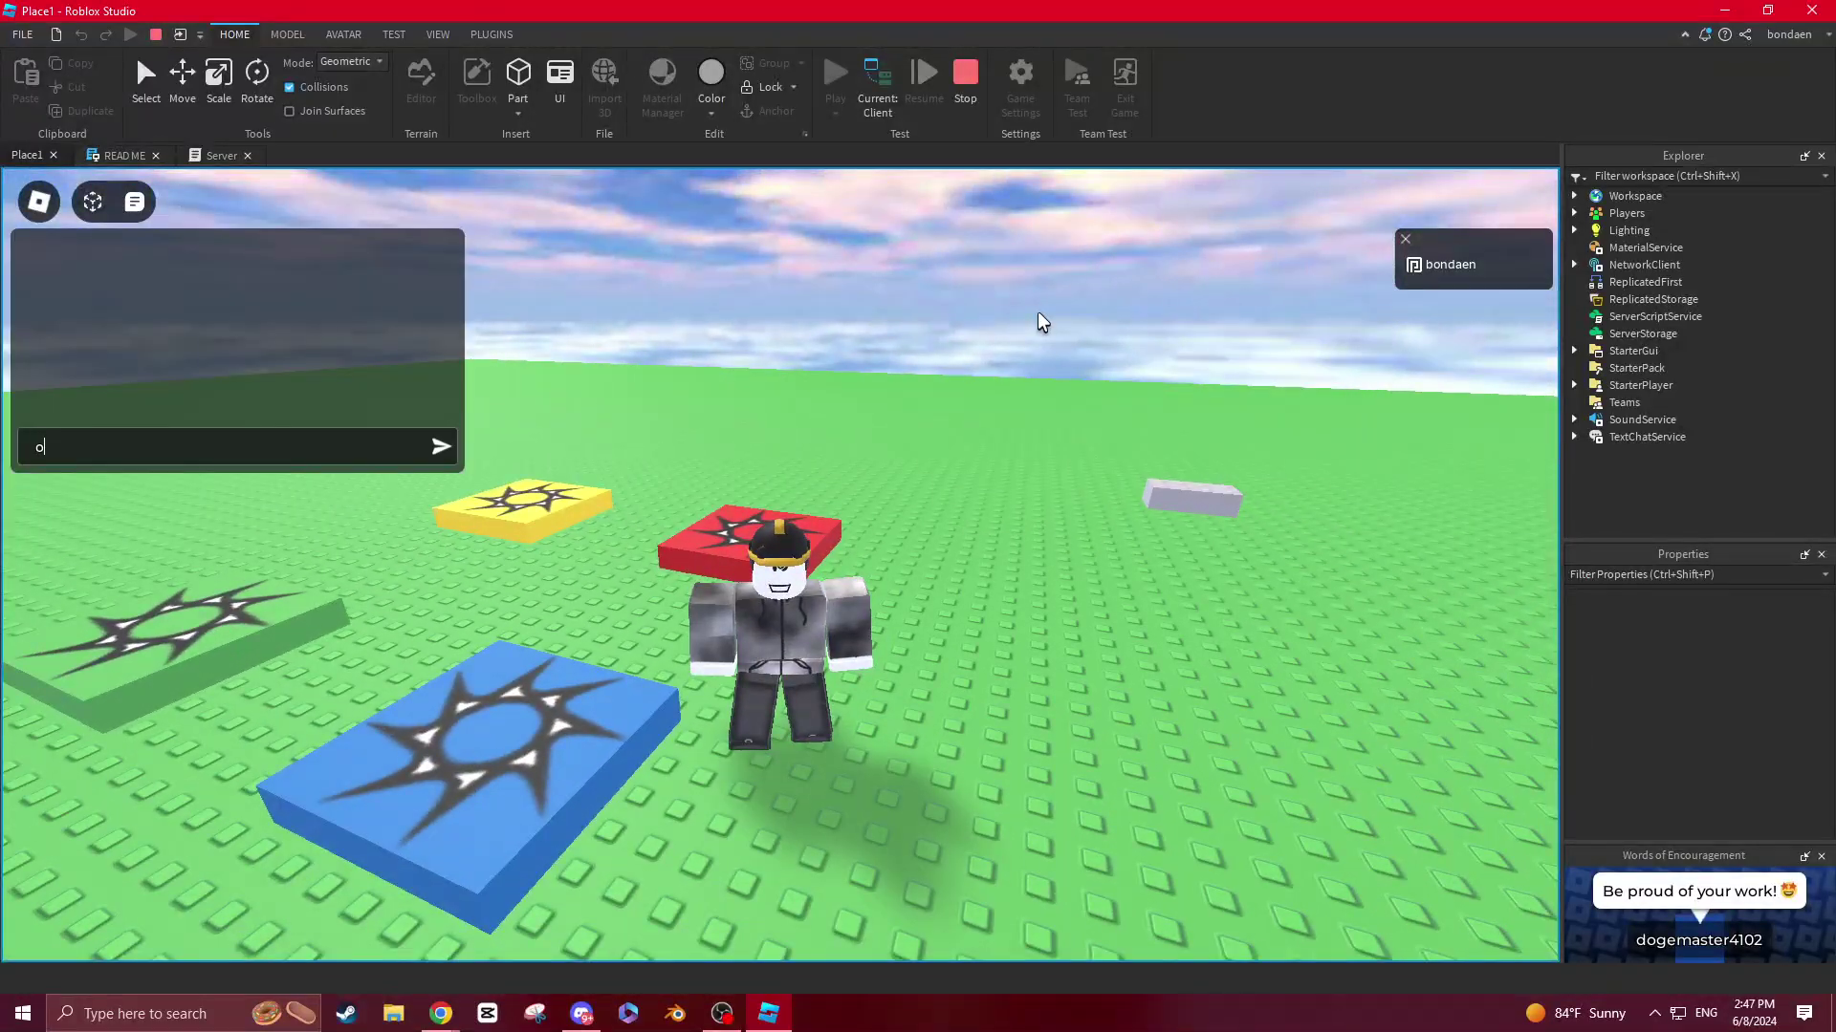
key("Return")
right_click_drag(1038, 314, 1058, 299)
key("d")
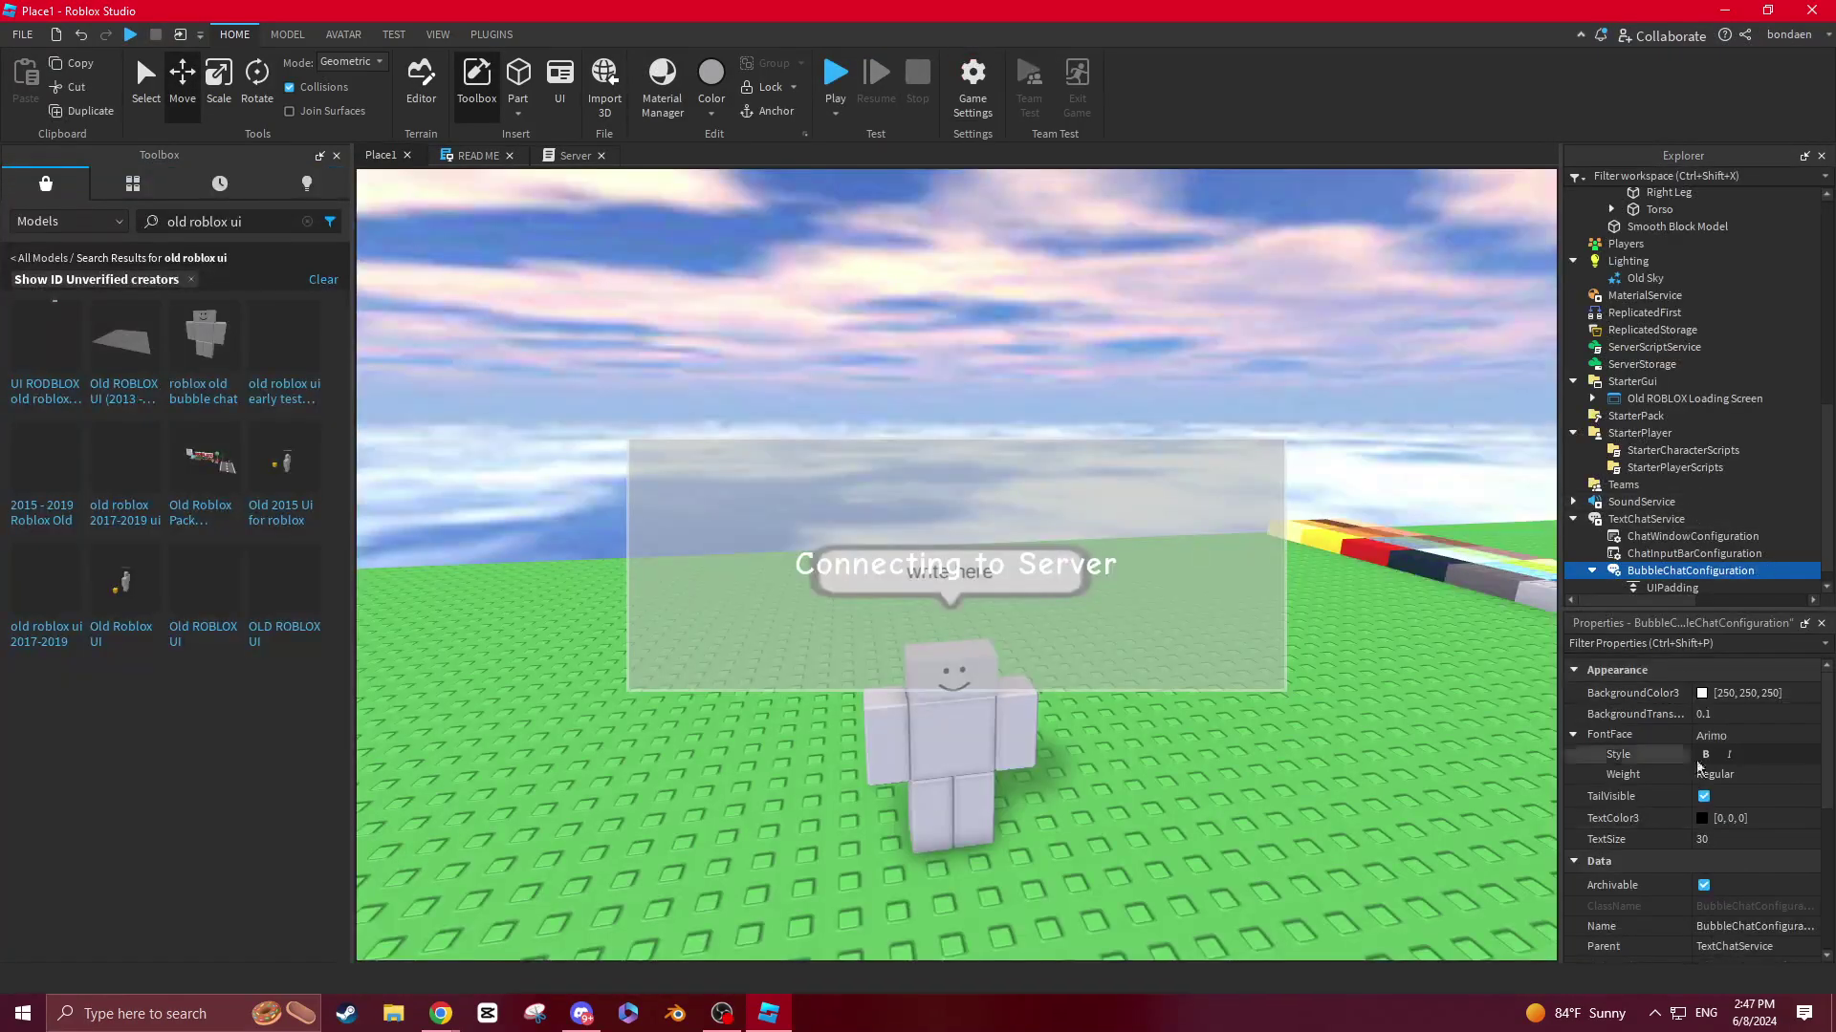
Step: Set the text size of BubbleChatConfiguration to 23
left_click(1736, 839)
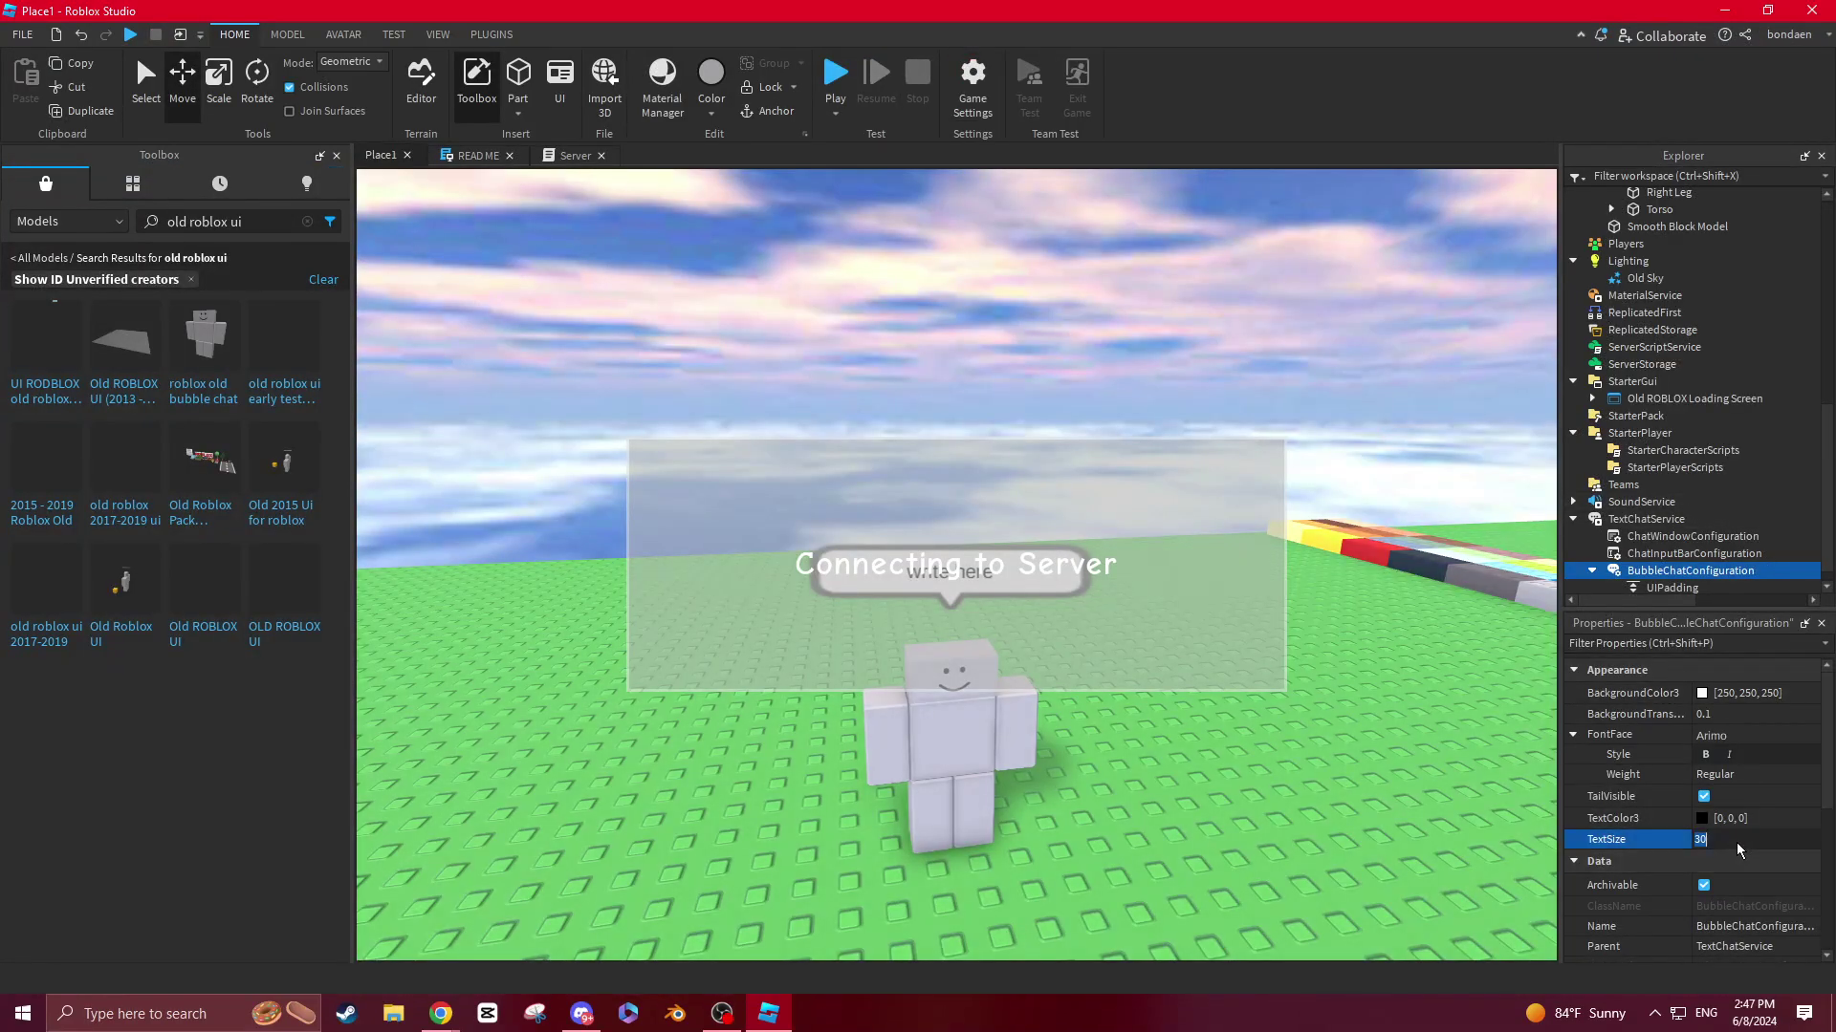
type("25")
key("BackSpace")
type("3")
key("Return")
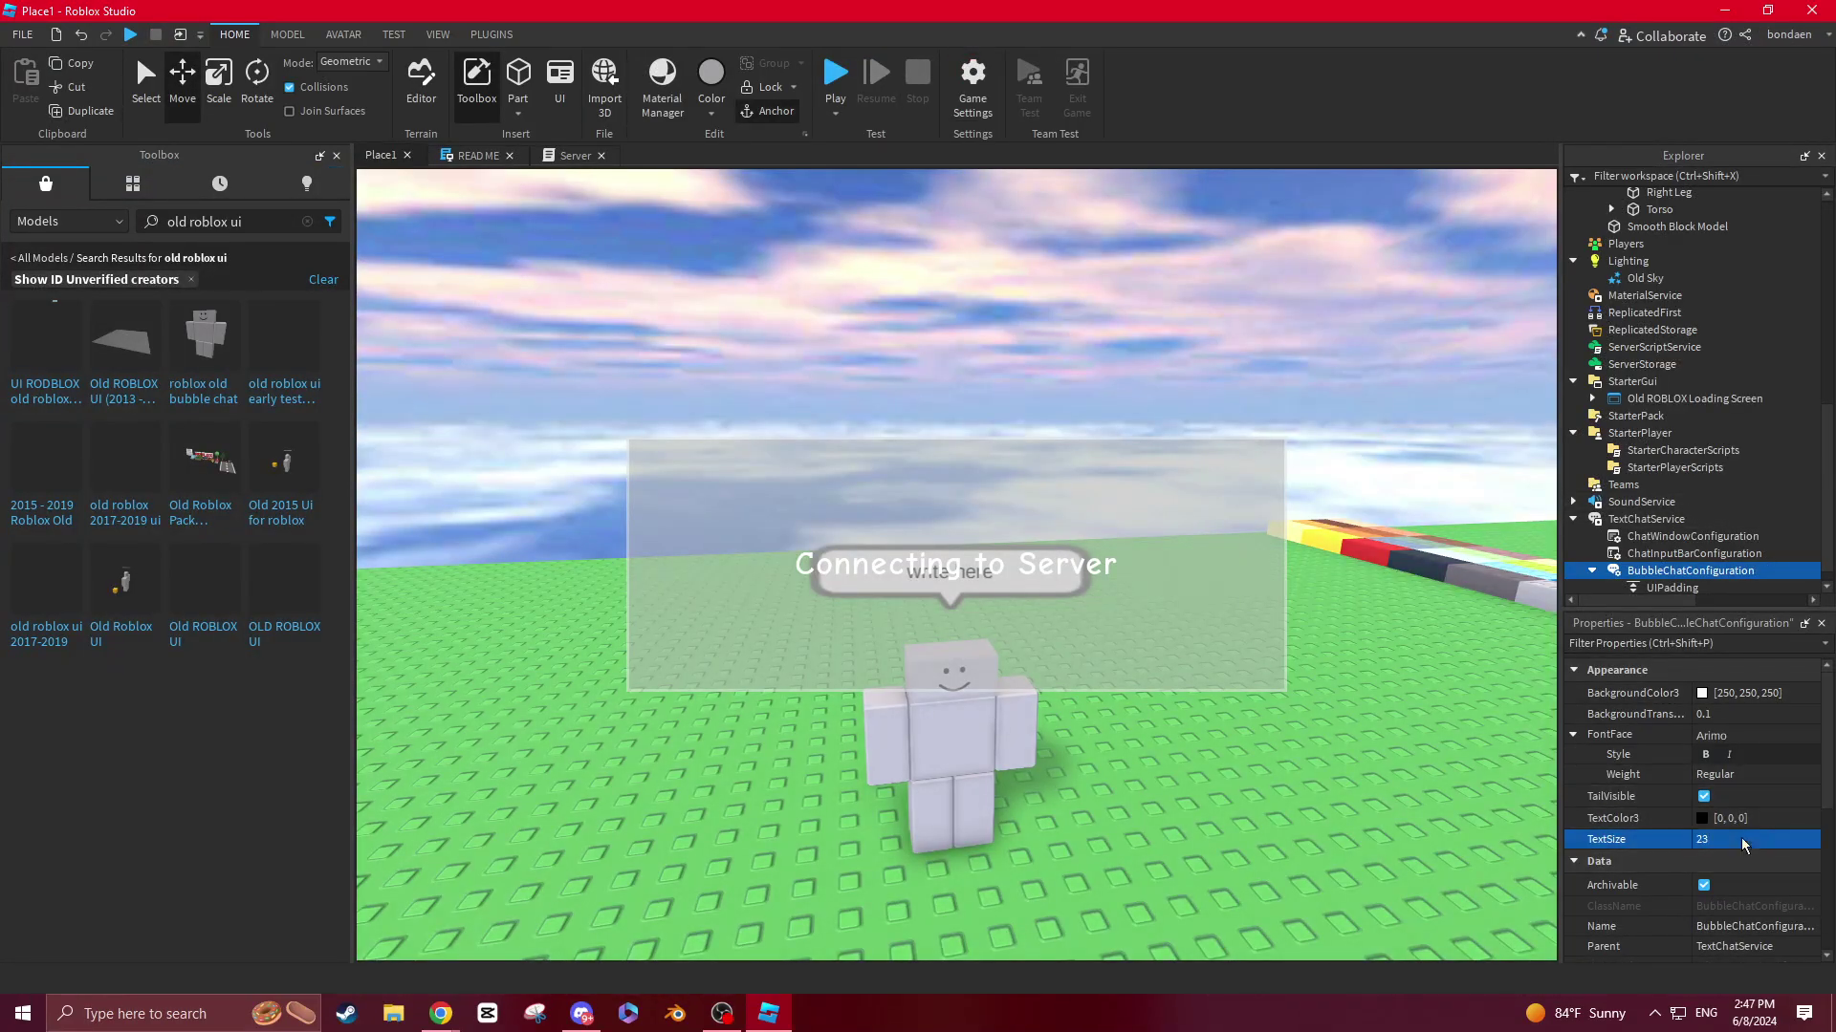
Step: Turn off TailVisible for BubbleChatConfiguration and set its background transparency to 0
left_click(1704, 796)
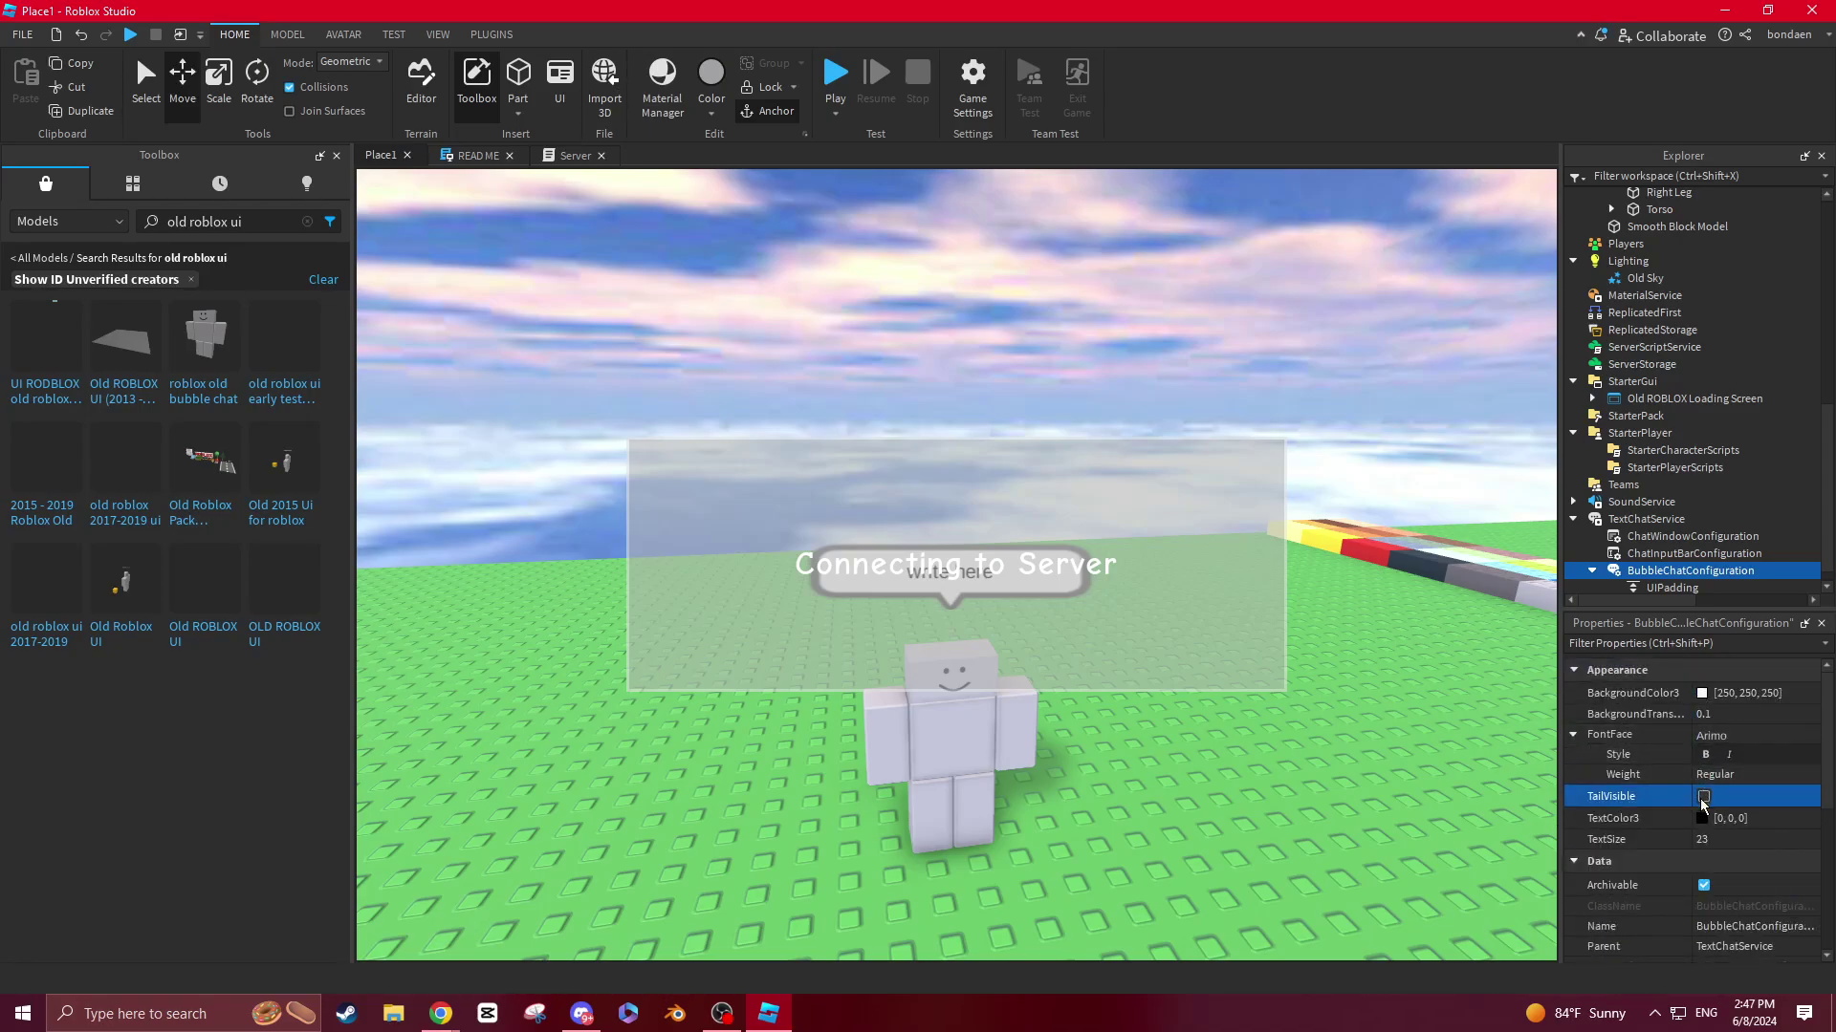
left_click(1707, 717)
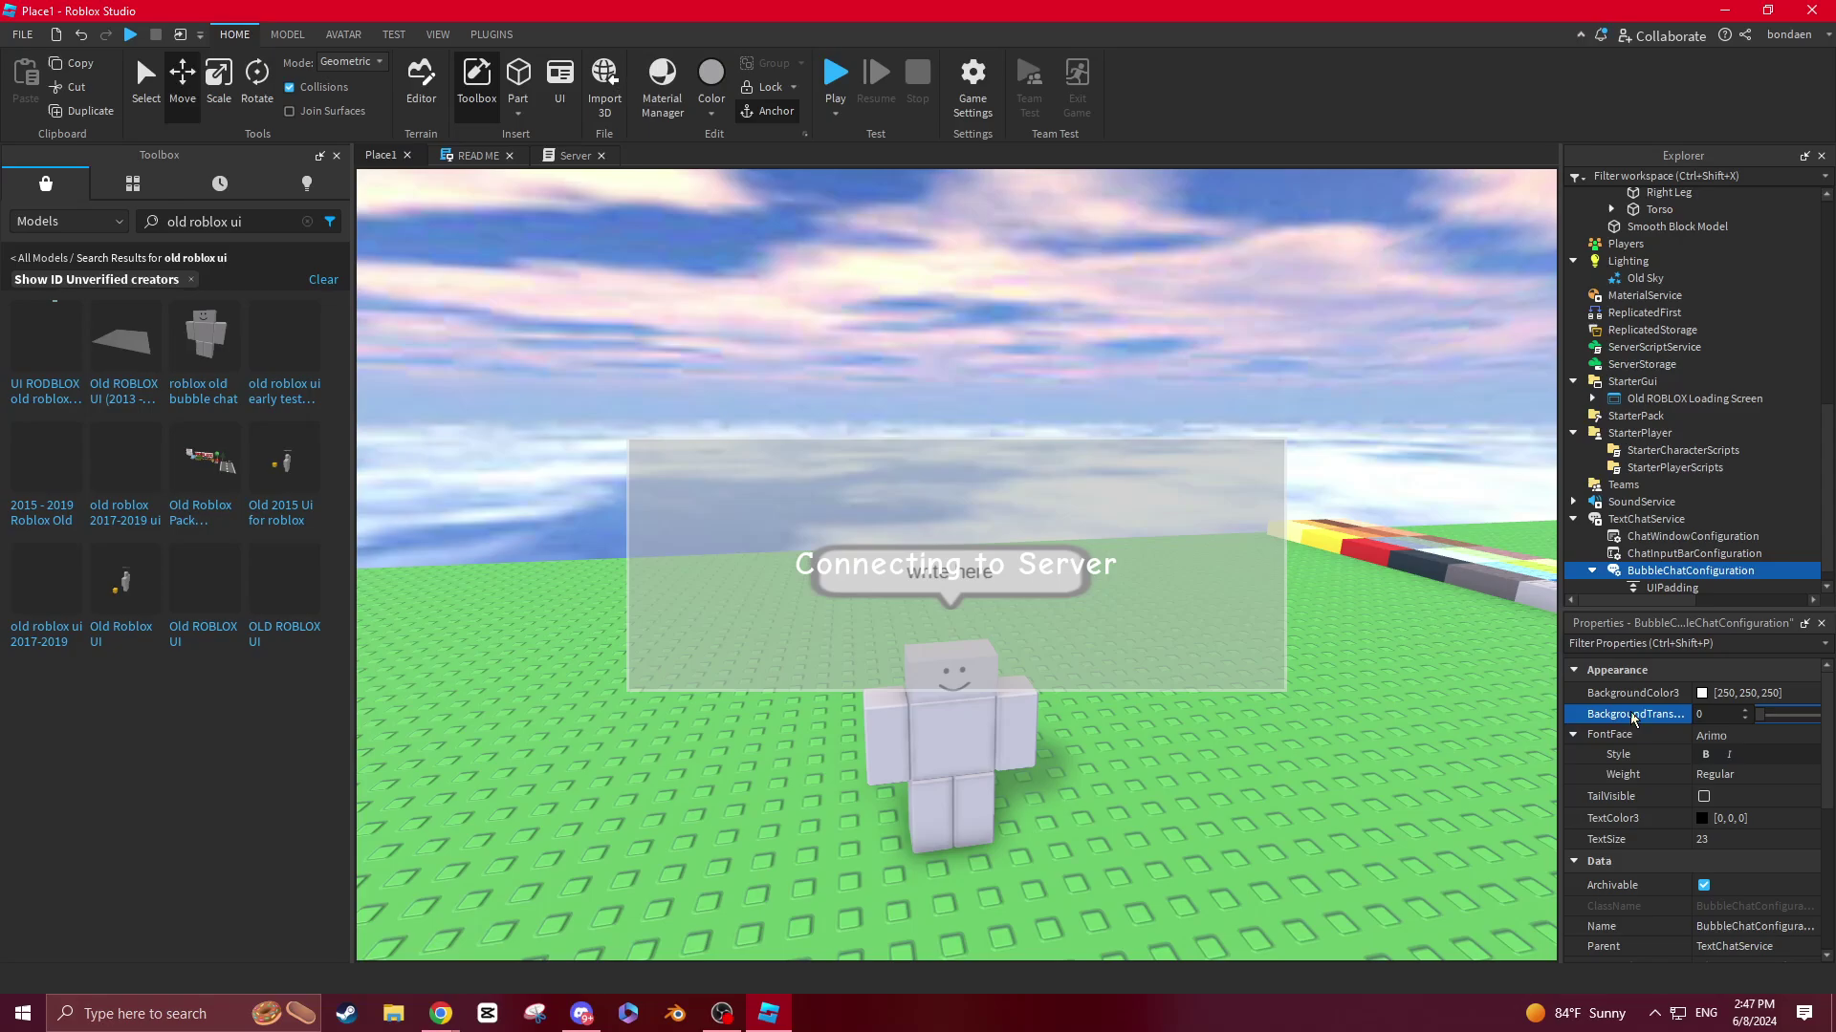
type("0")
scroll(1664, 765, "down", 3)
Step: Set MaxBubbles in the Behavior properties of BubbleChatConfiguration to 1
left_click(1740, 803)
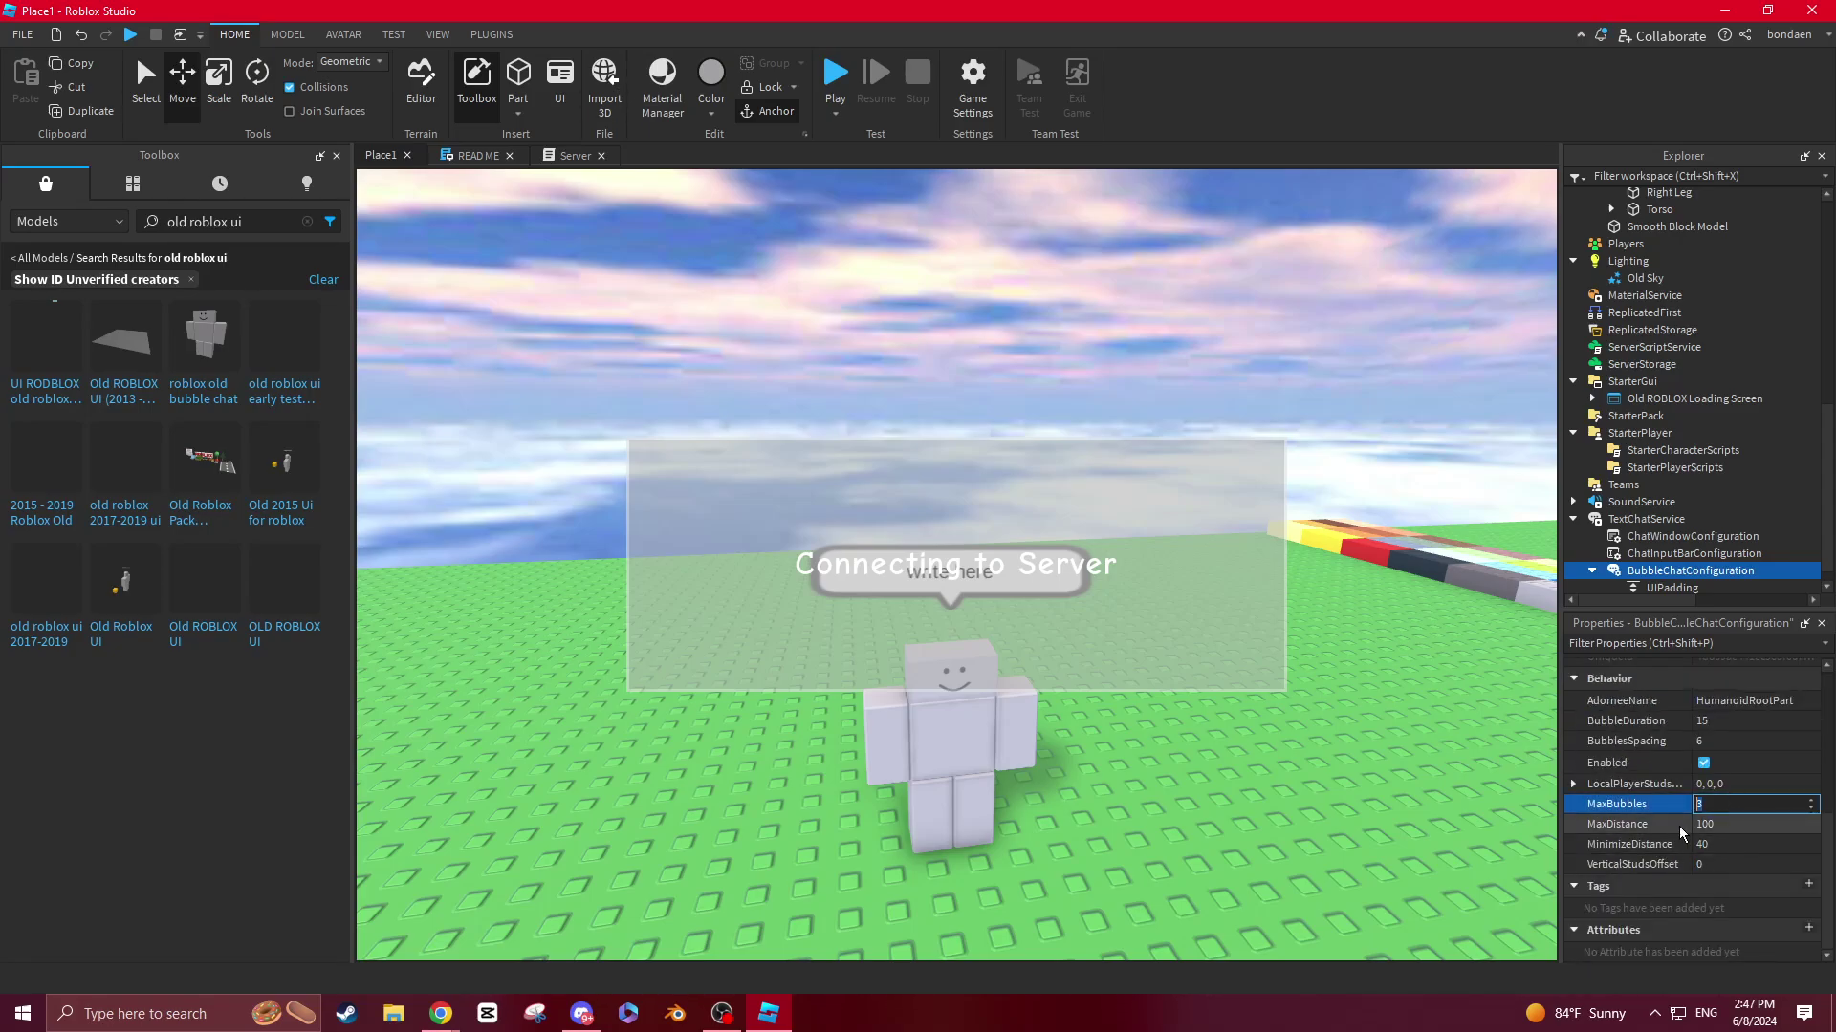
left_click(1220, 744)
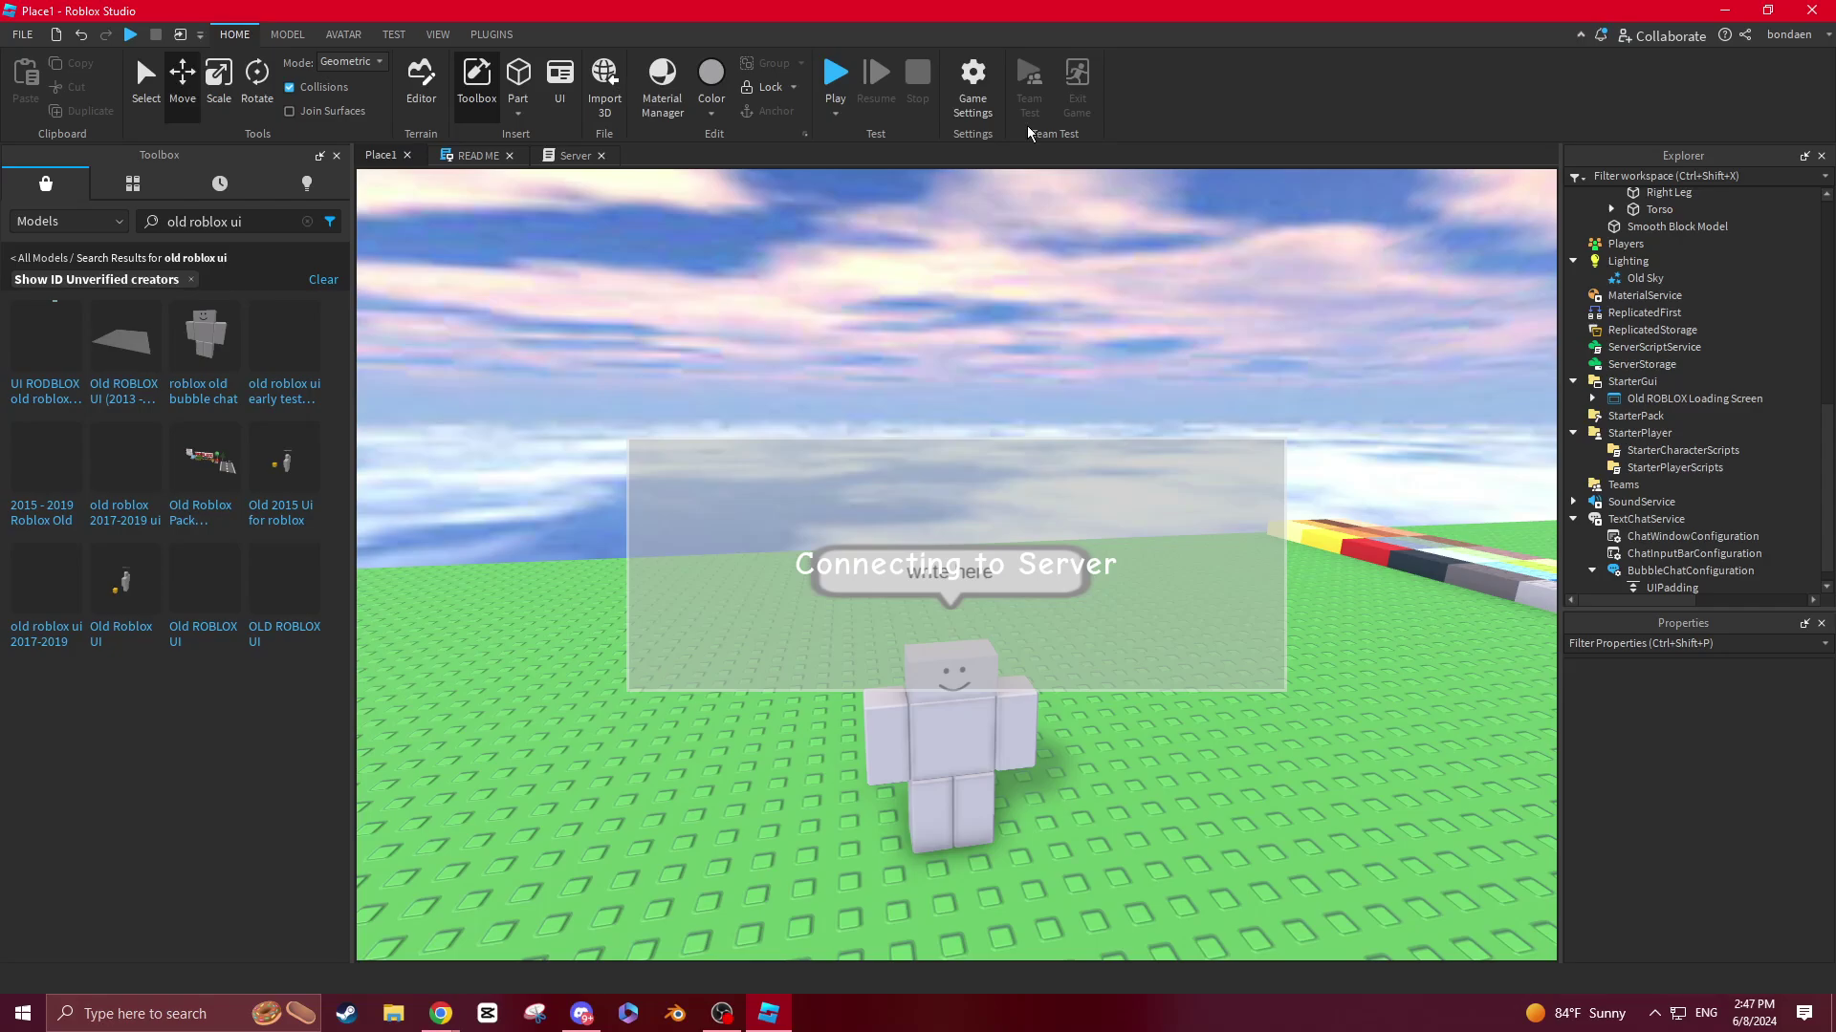
left_click(1681, 575)
scroll(1731, 853, "down", 2)
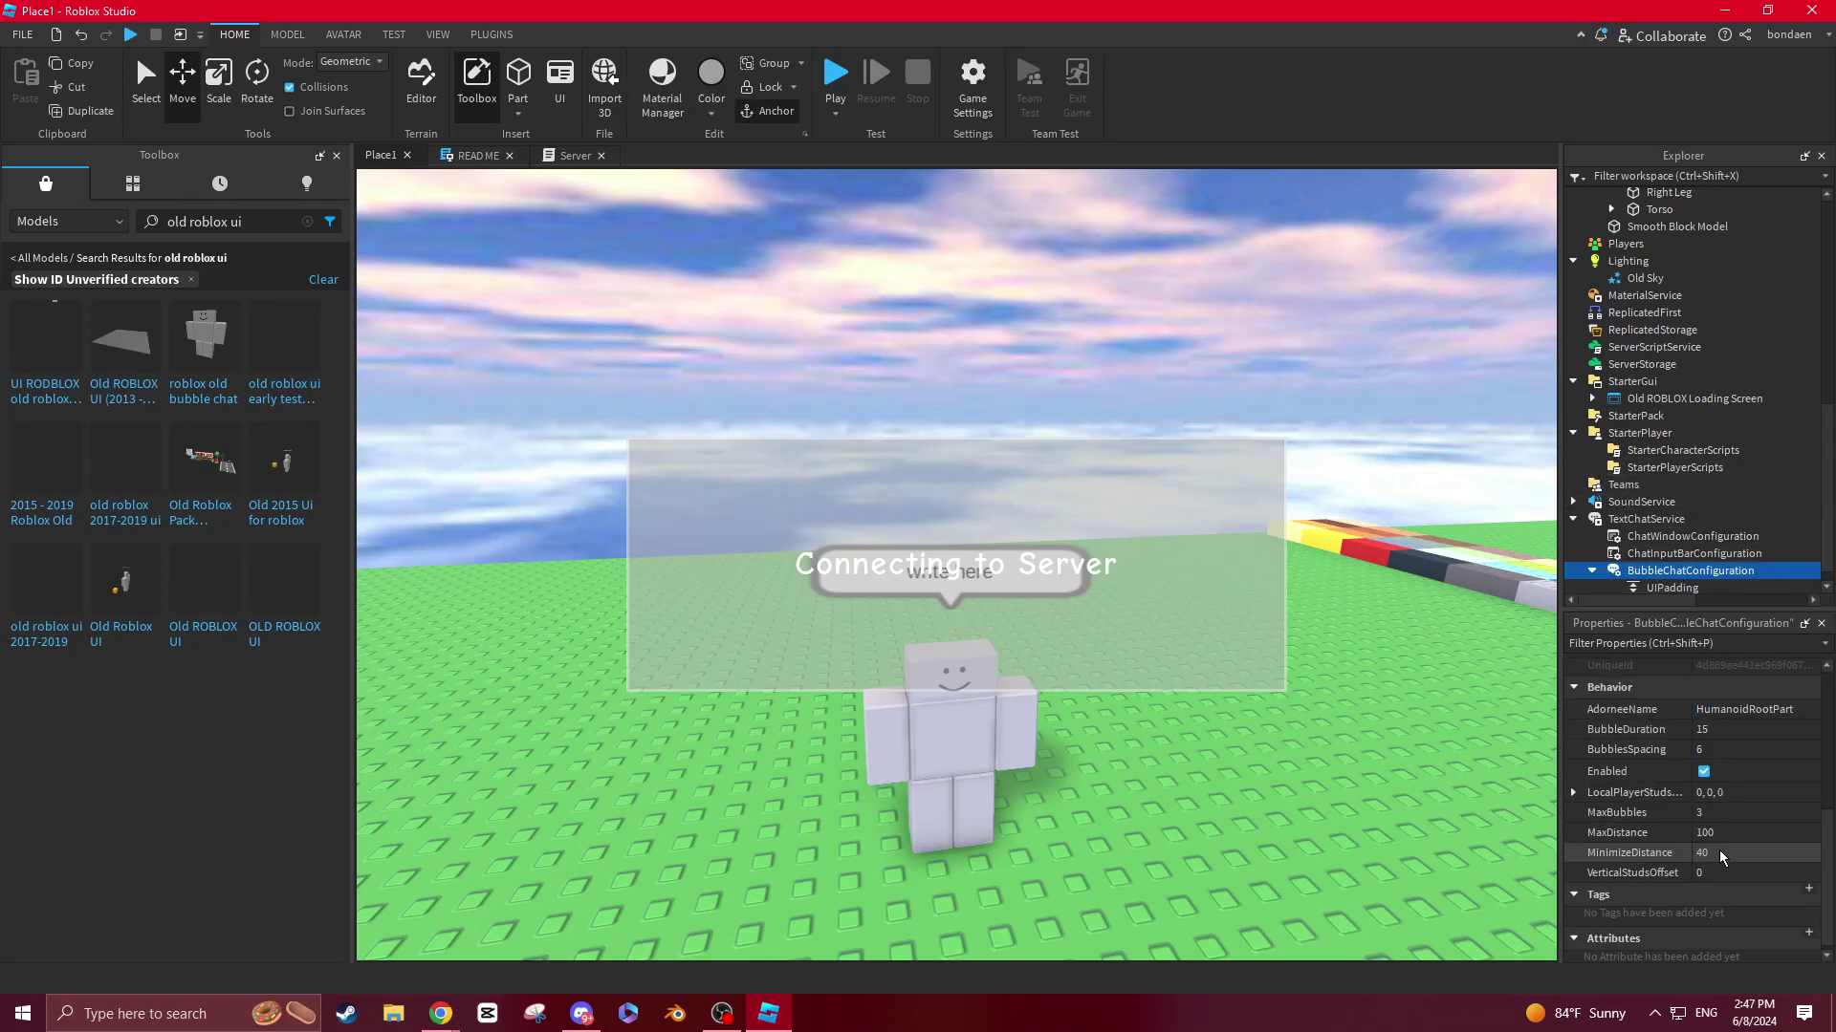
left_click(1286, 818)
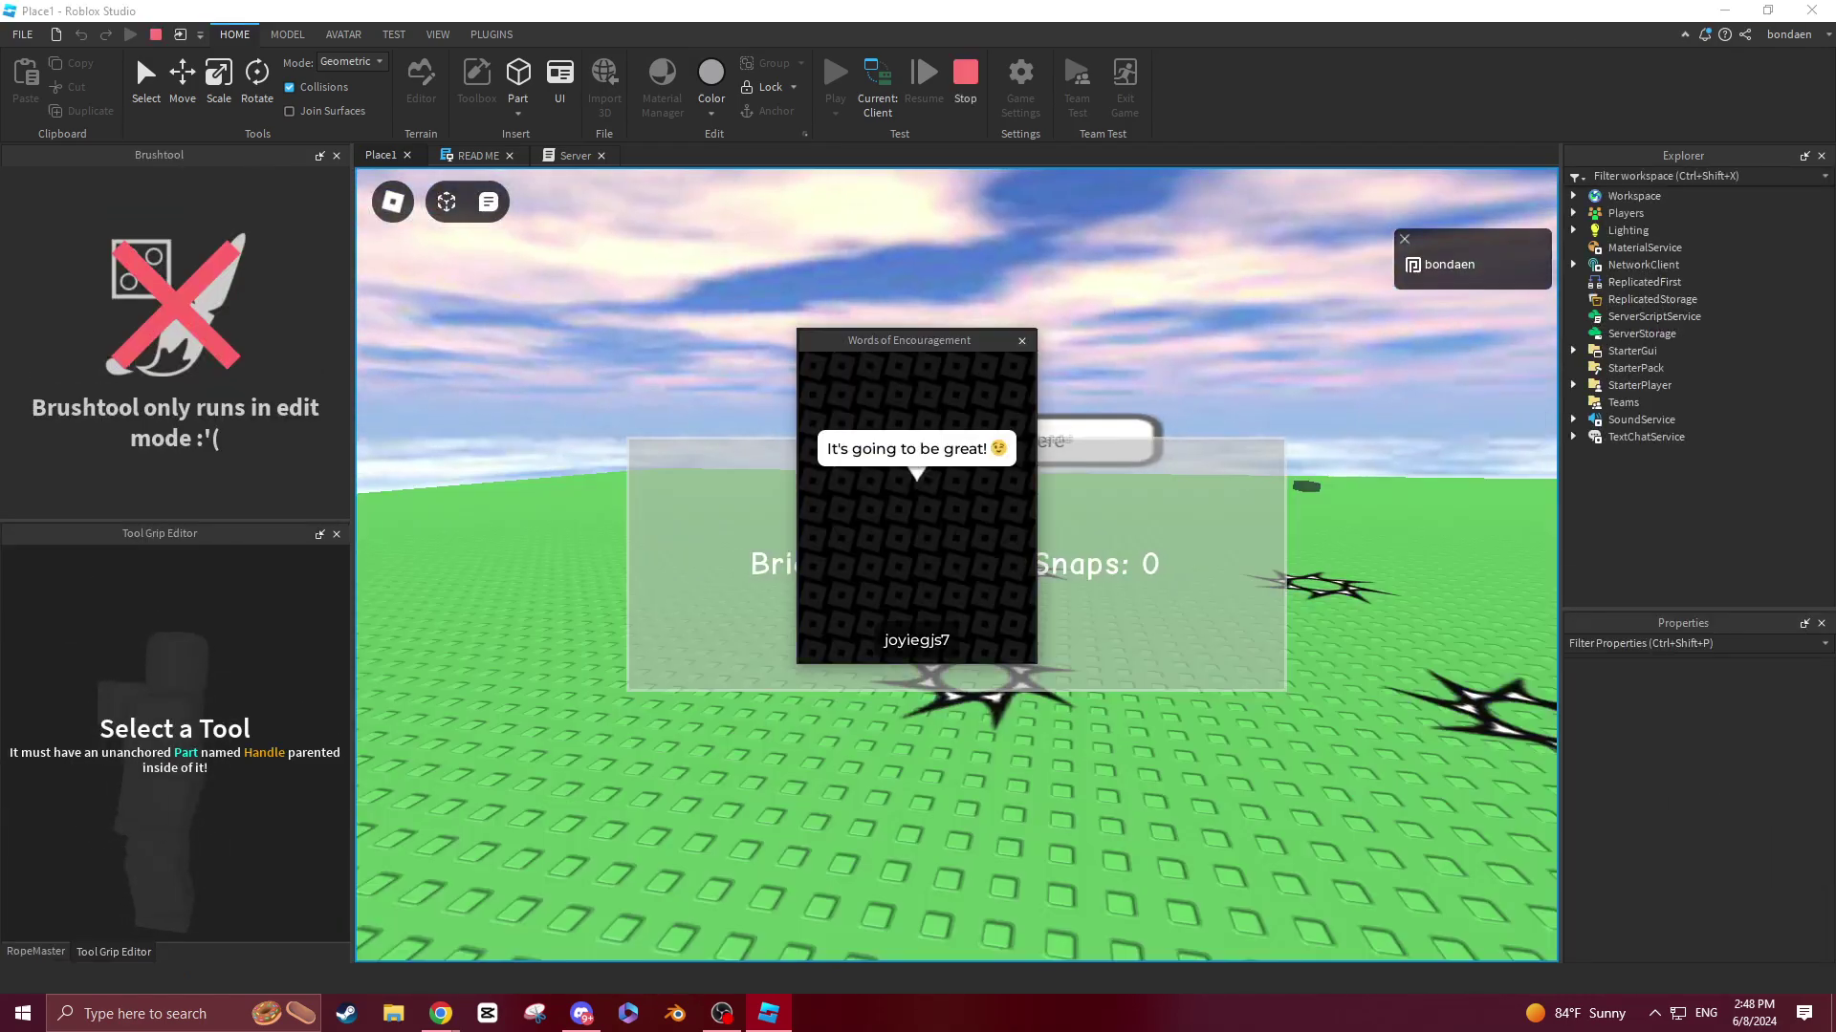
Step: Close the Words of Encouragement window and the plugin panels beside the playtest view
left_click(1020, 341)
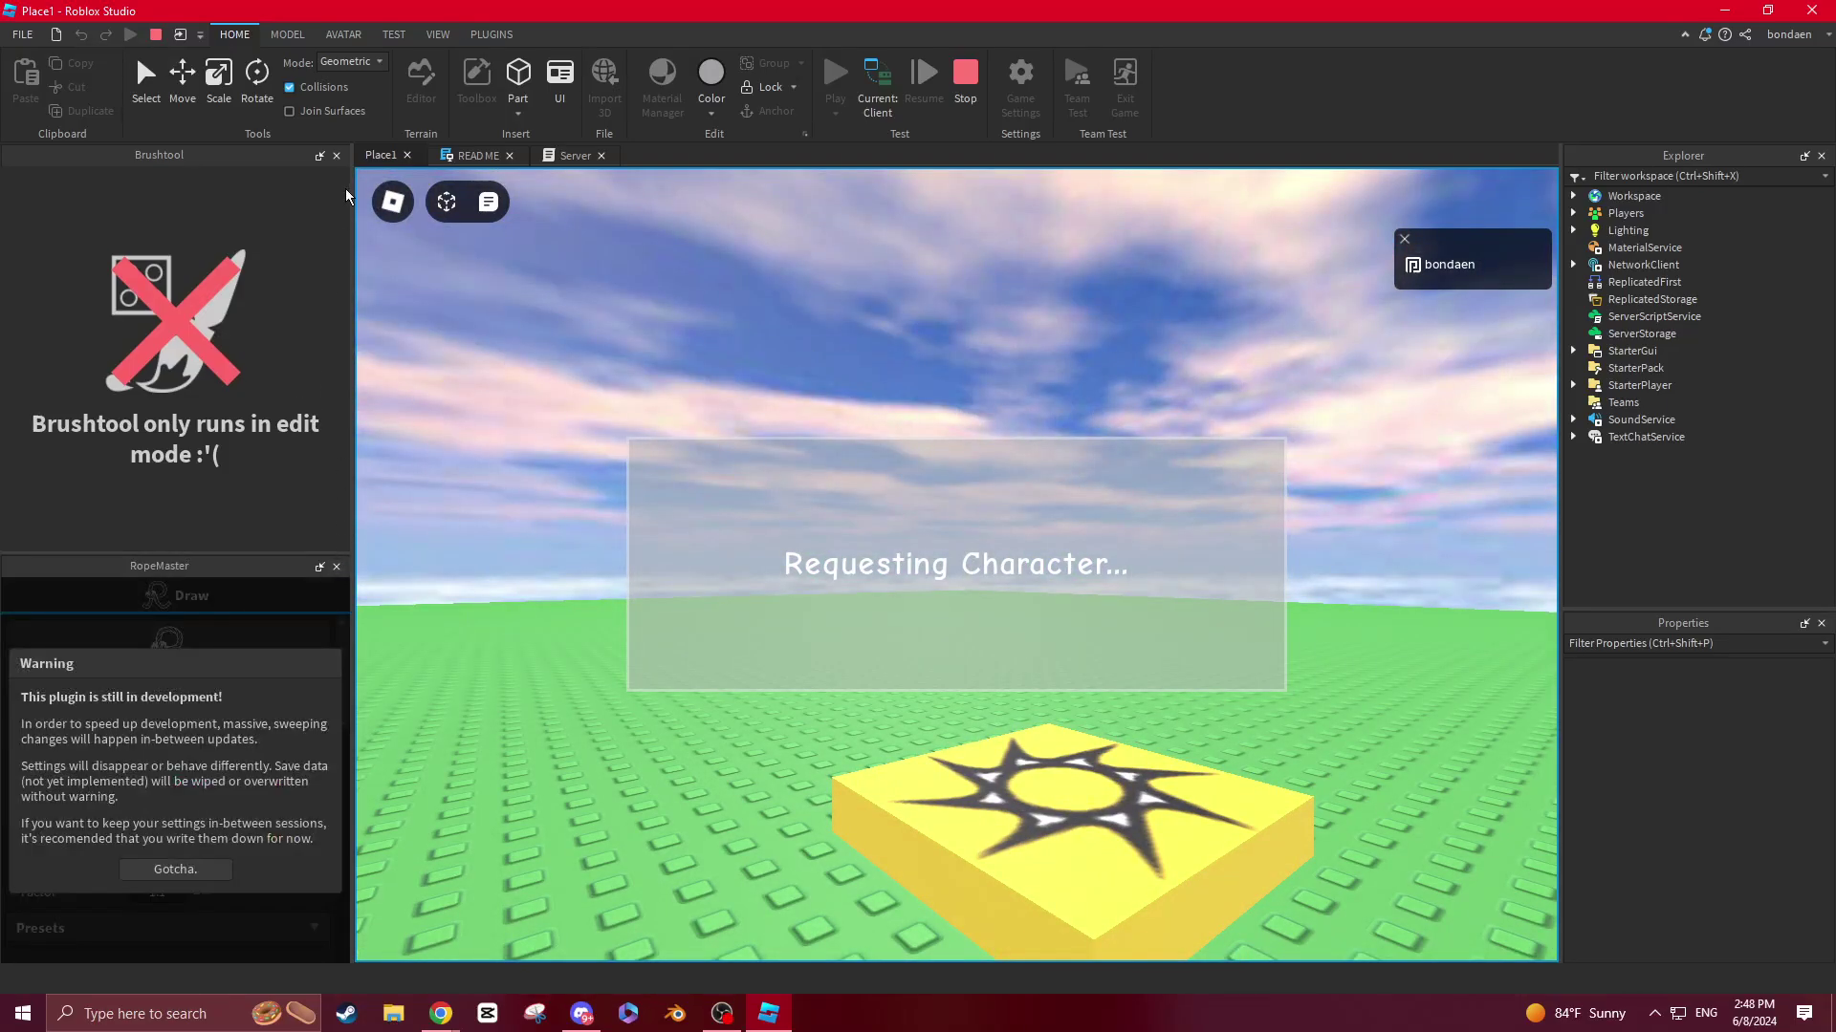
left_click(335, 156)
left_click(335, 156)
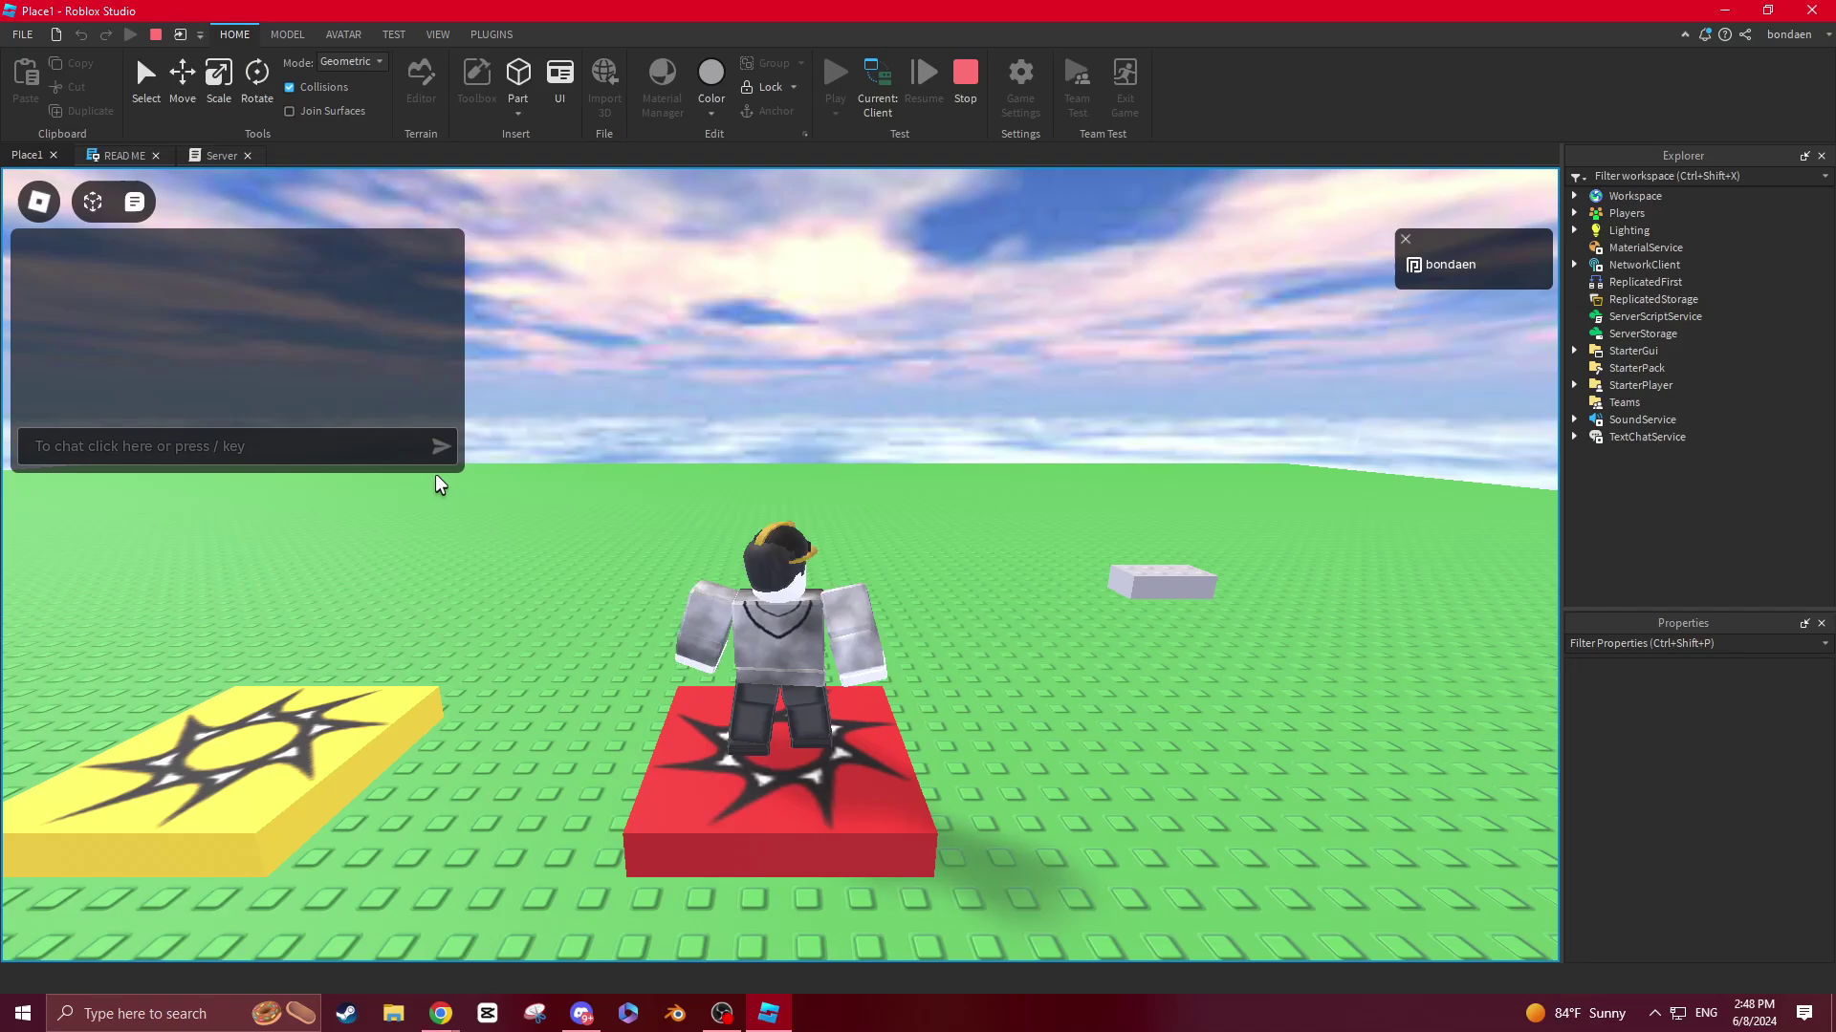
Step: Send "goodbye!" in the playtest chat, inspect the bubble above the character, and stop the test
key("s")
right_click_drag(806, 561, 793, 563)
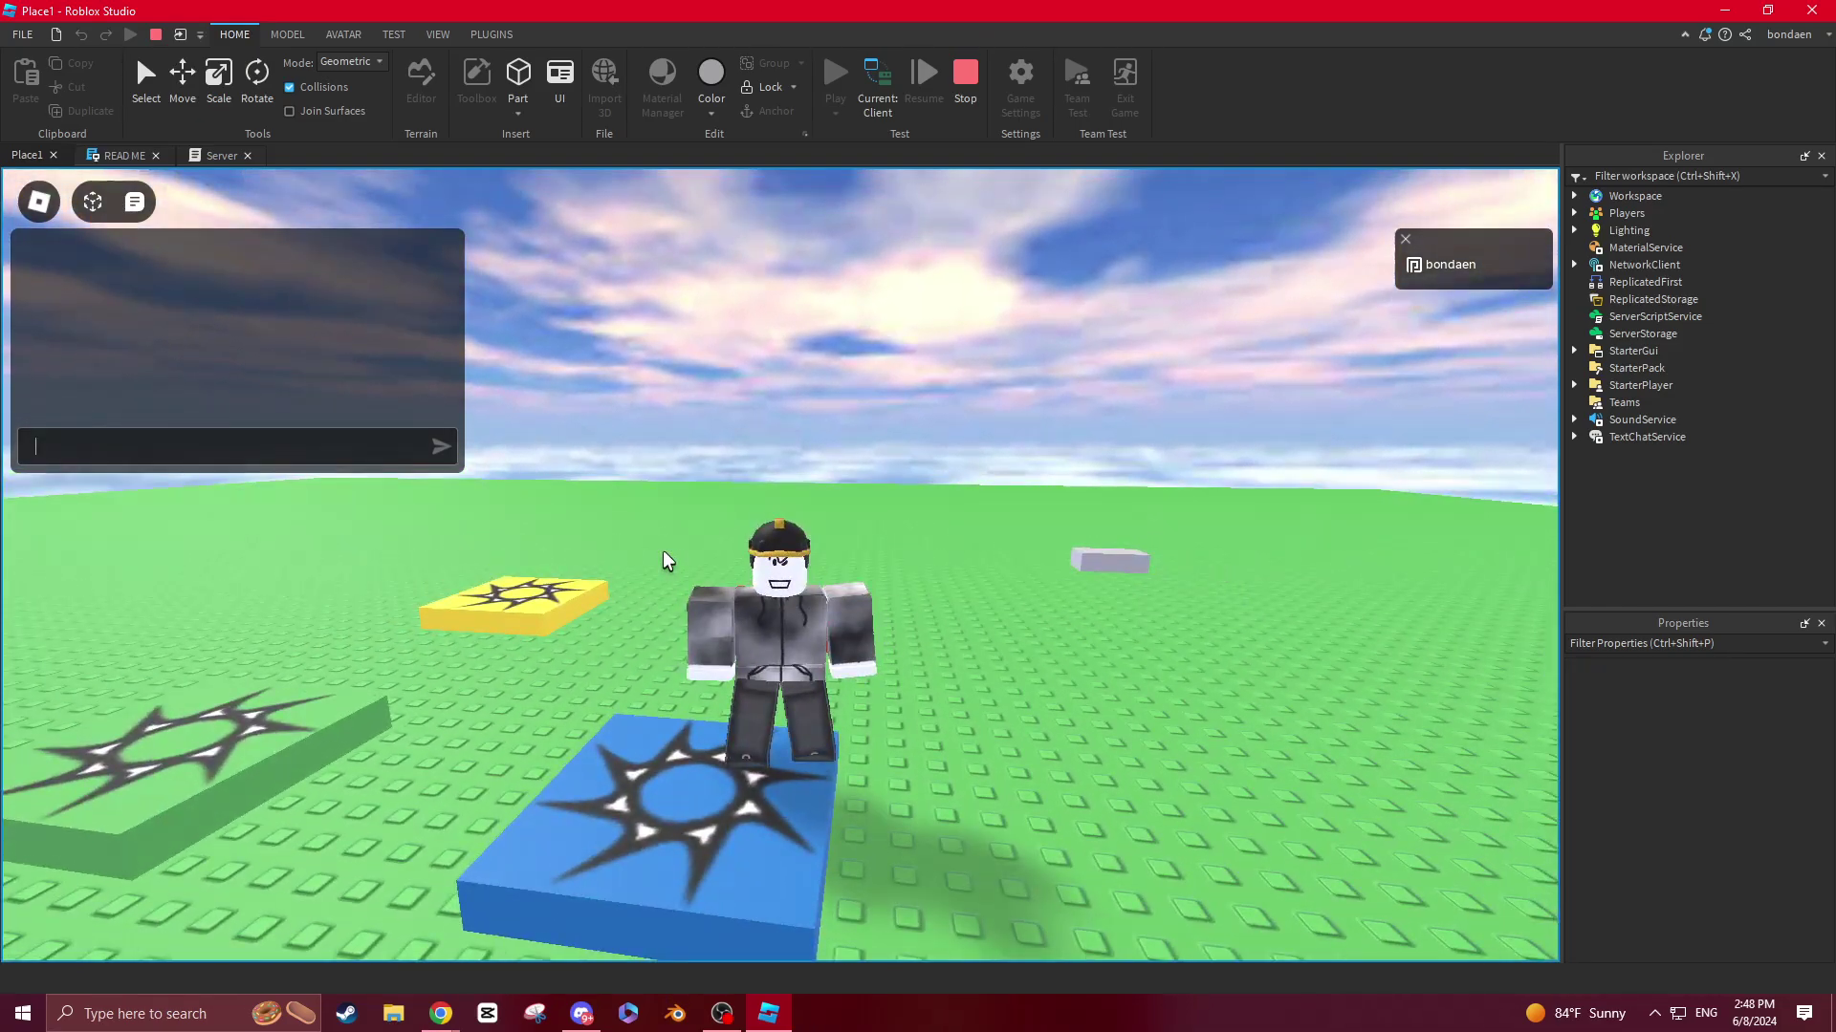
key("slash")
type("goodbye!")
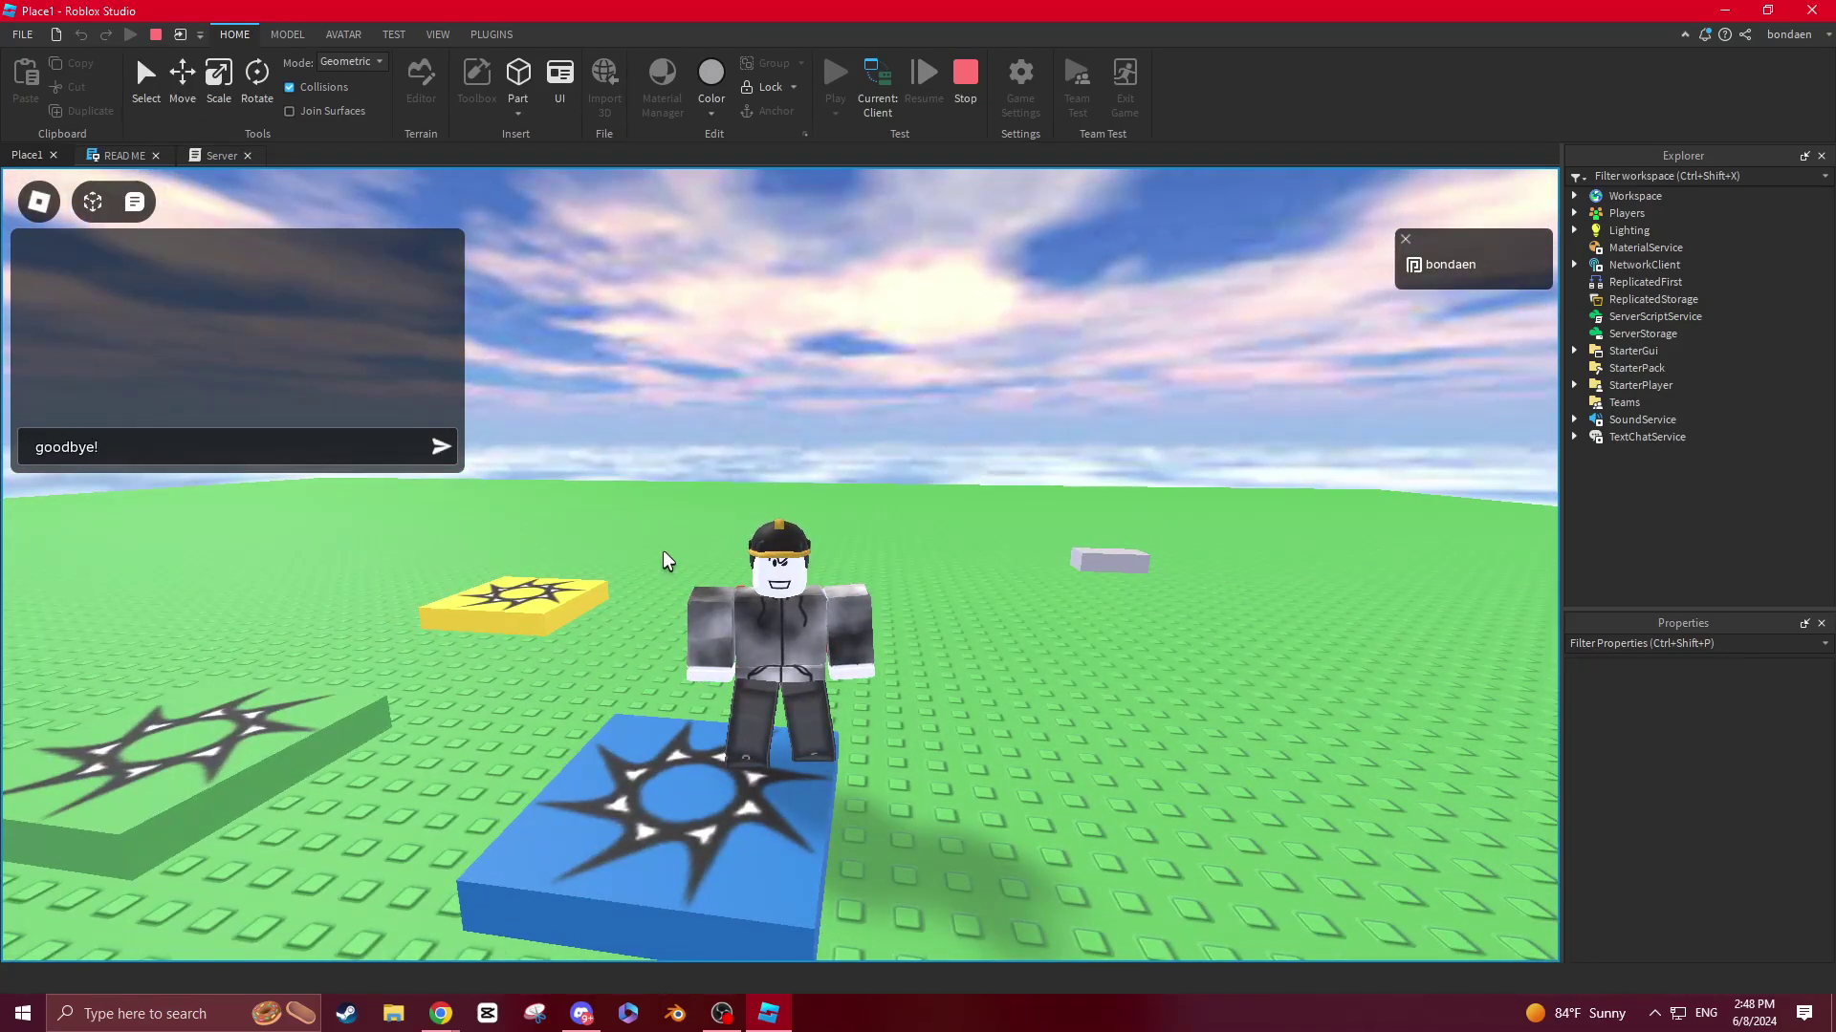
key("Return")
right_click_drag(651, 554, 753, 465)
left_click(969, 70)
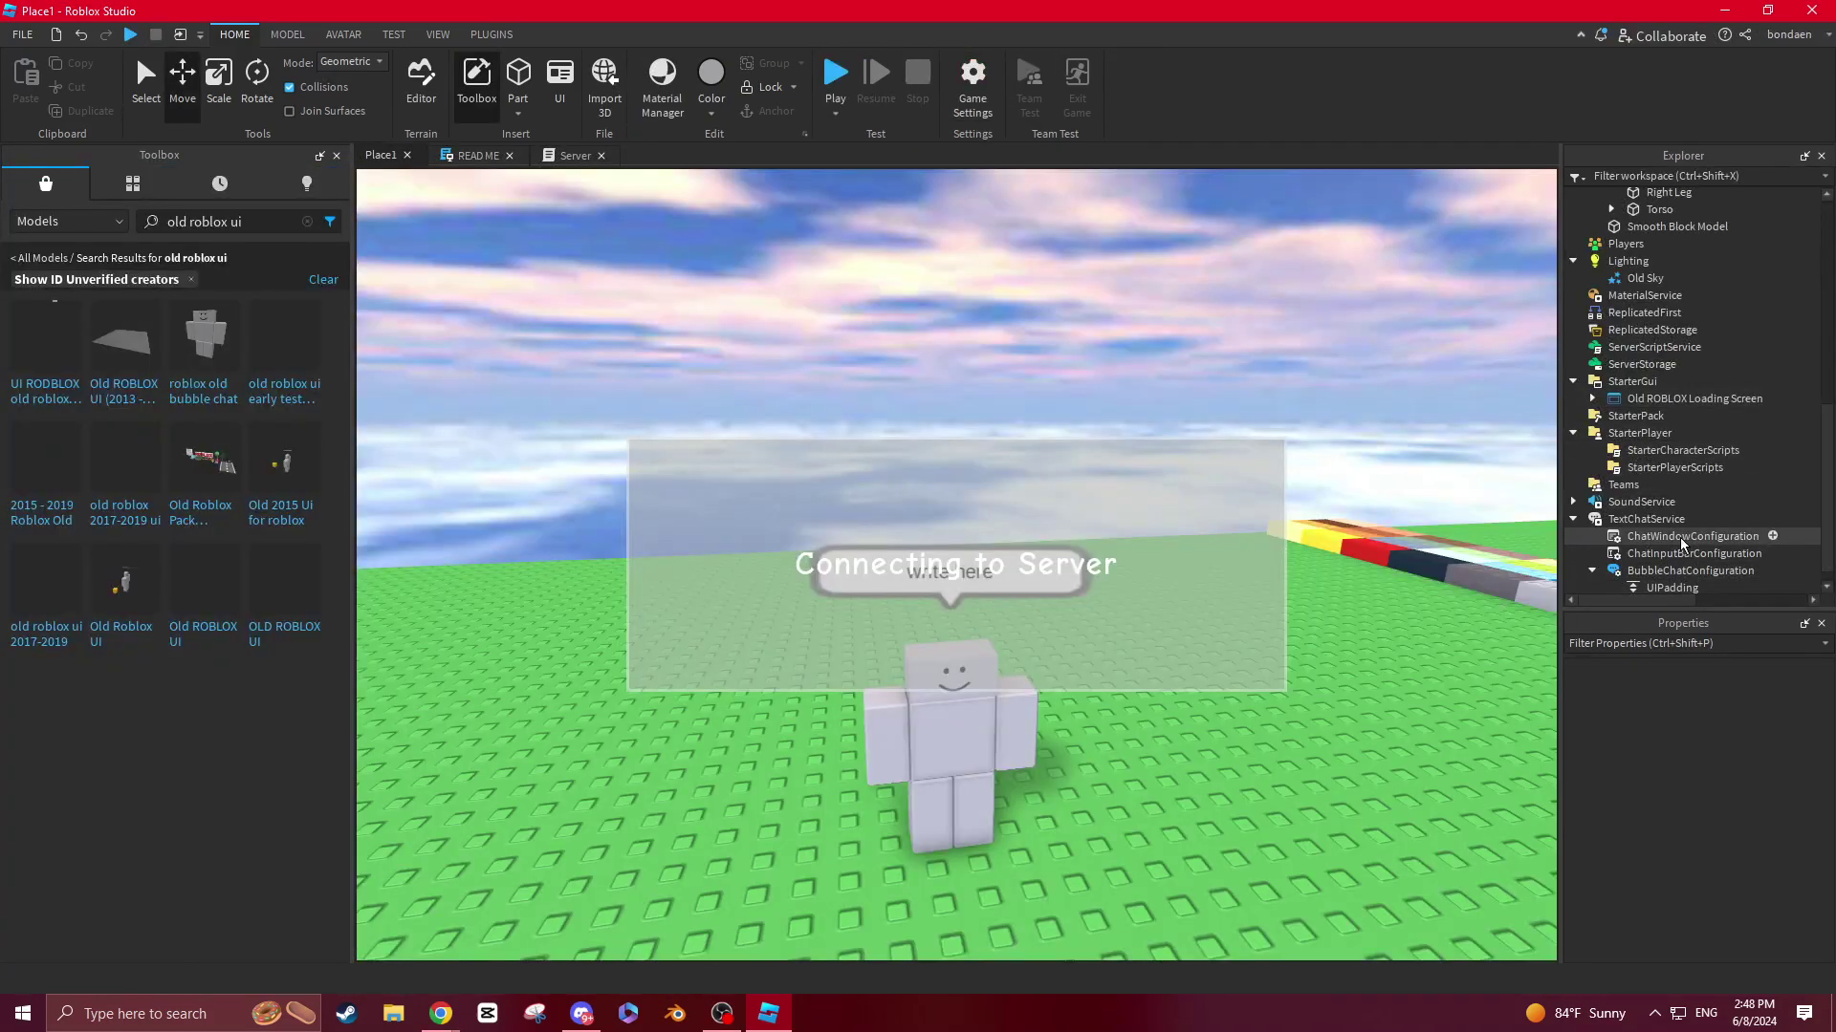
Step: Set the background transparency of BubbleChatConfiguration to 0.1
left_click(1691, 571)
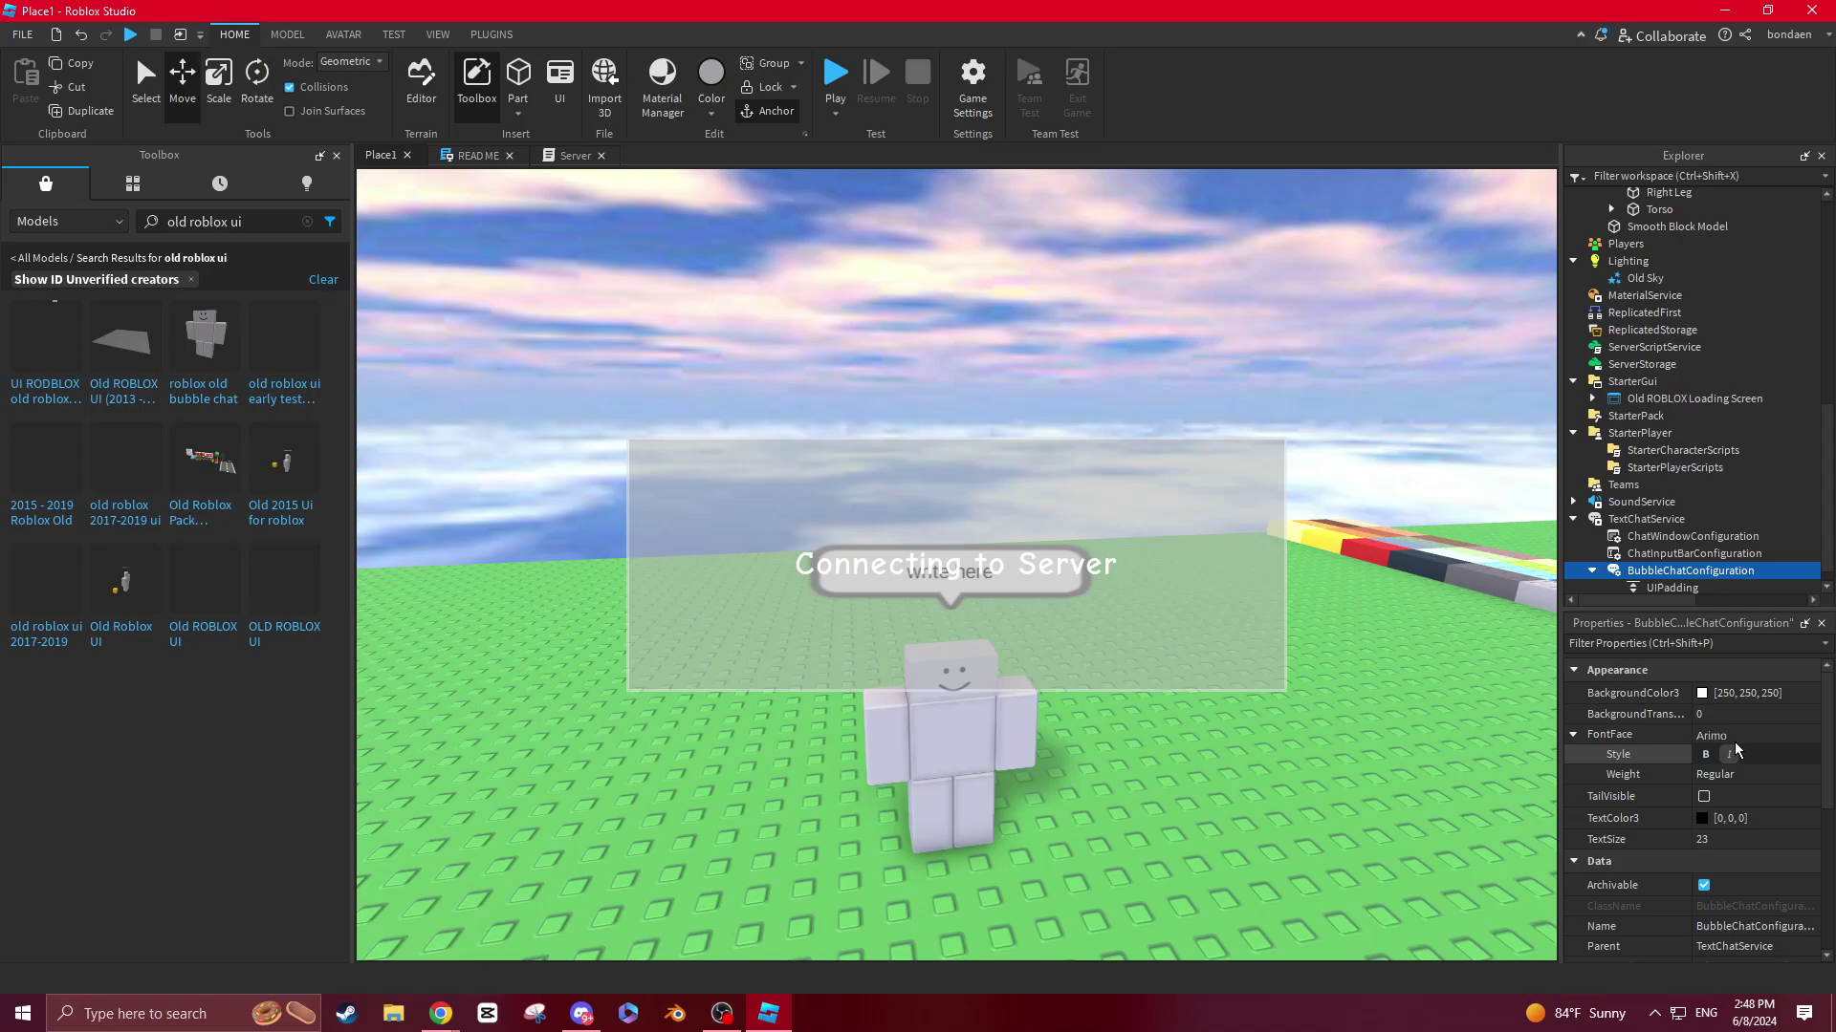
left_click(1730, 714)
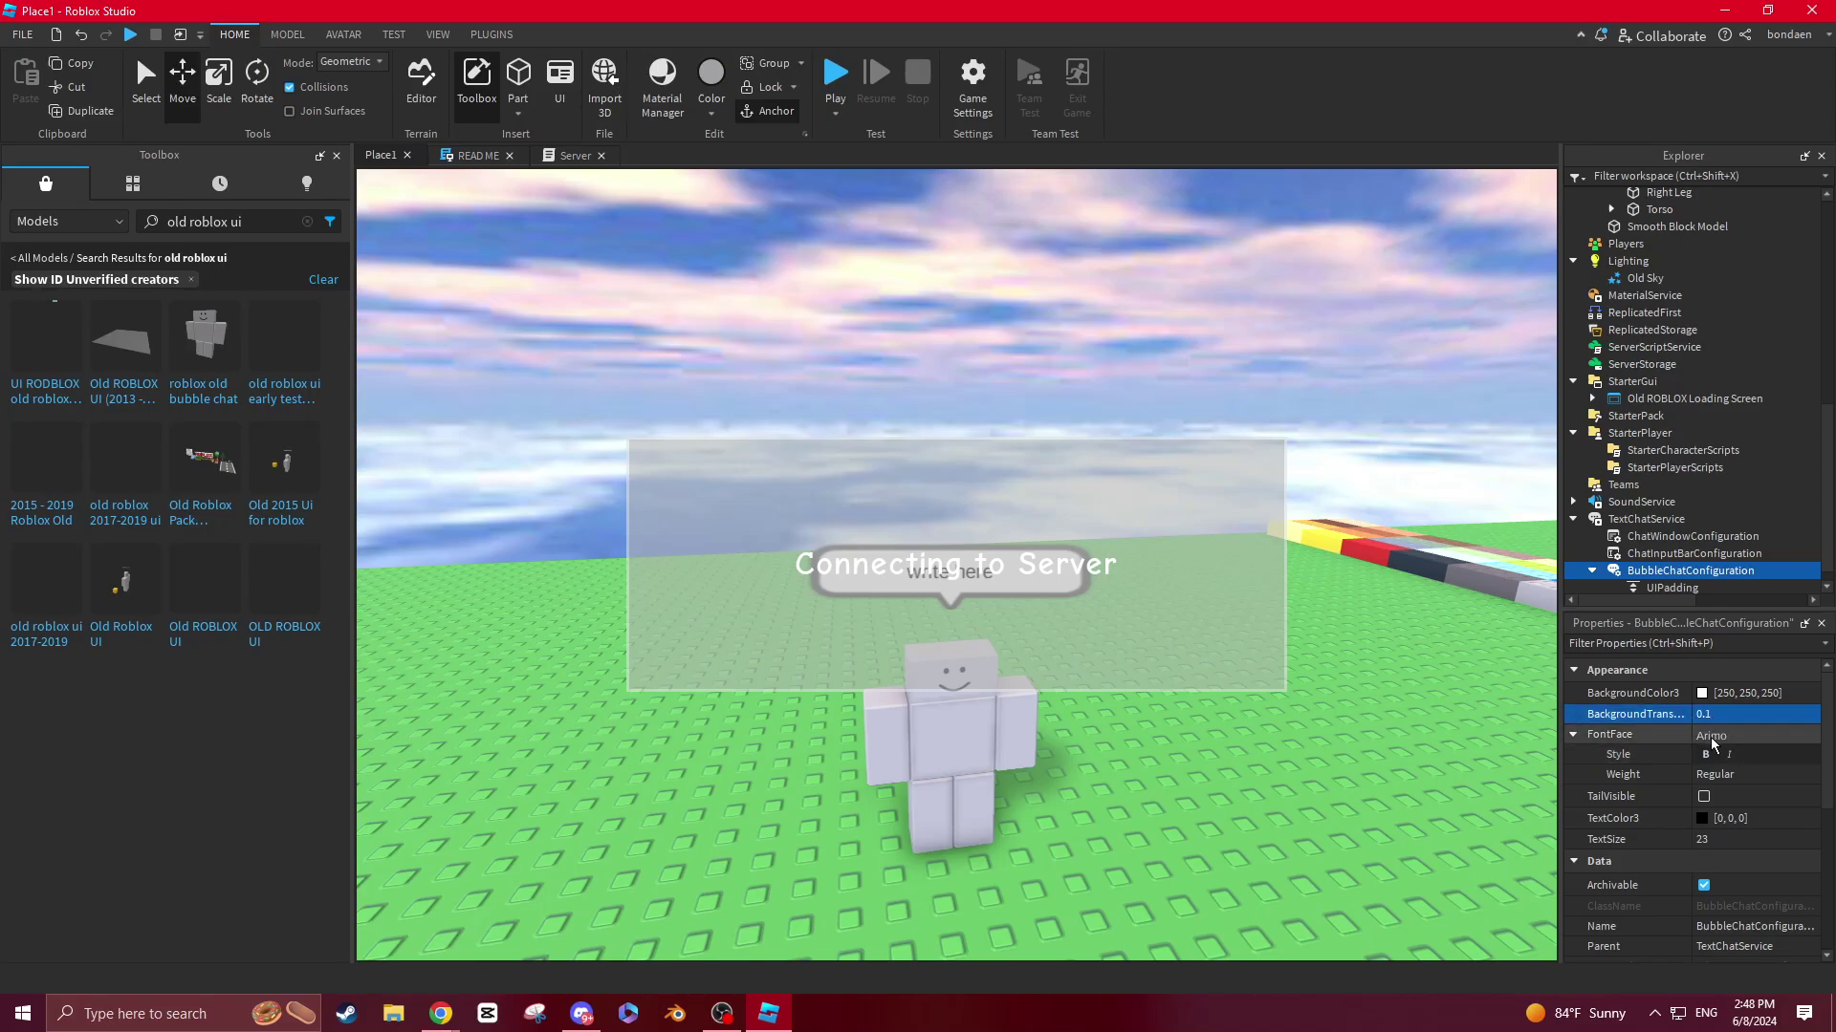
scroll(1721, 755, "down", 5)
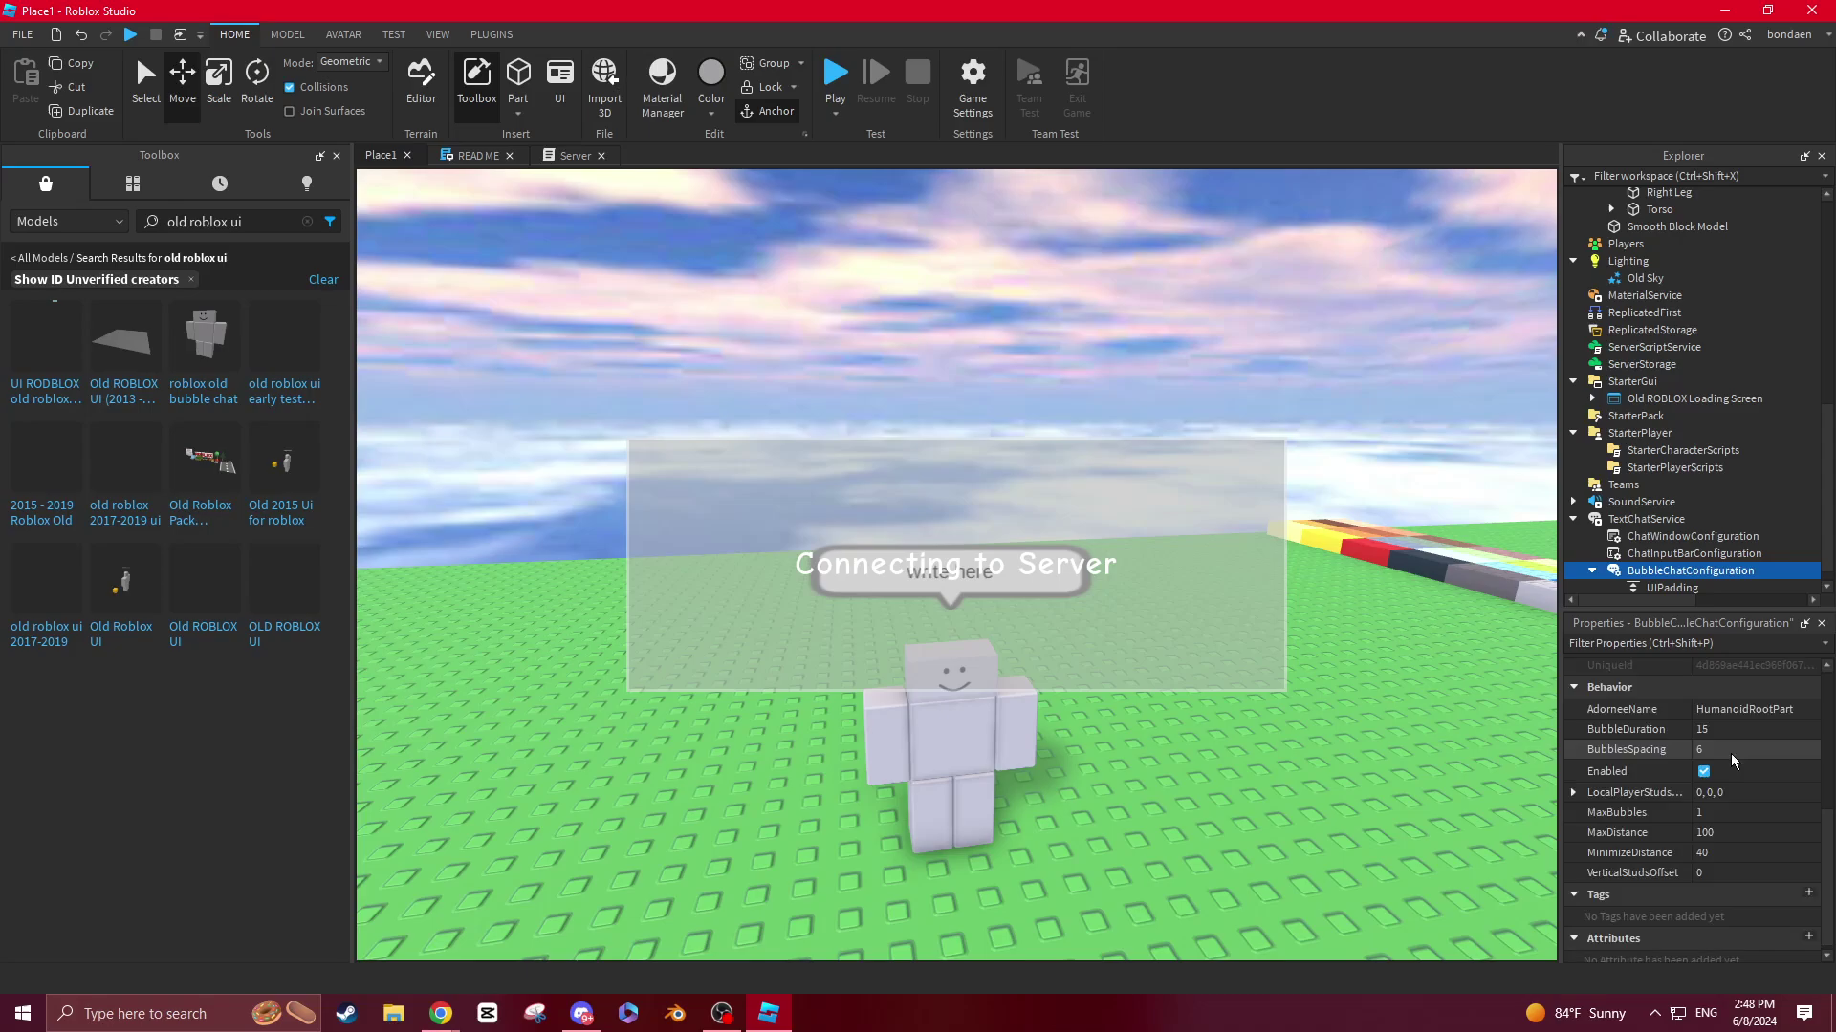
scroll(1732, 760, "up", 4)
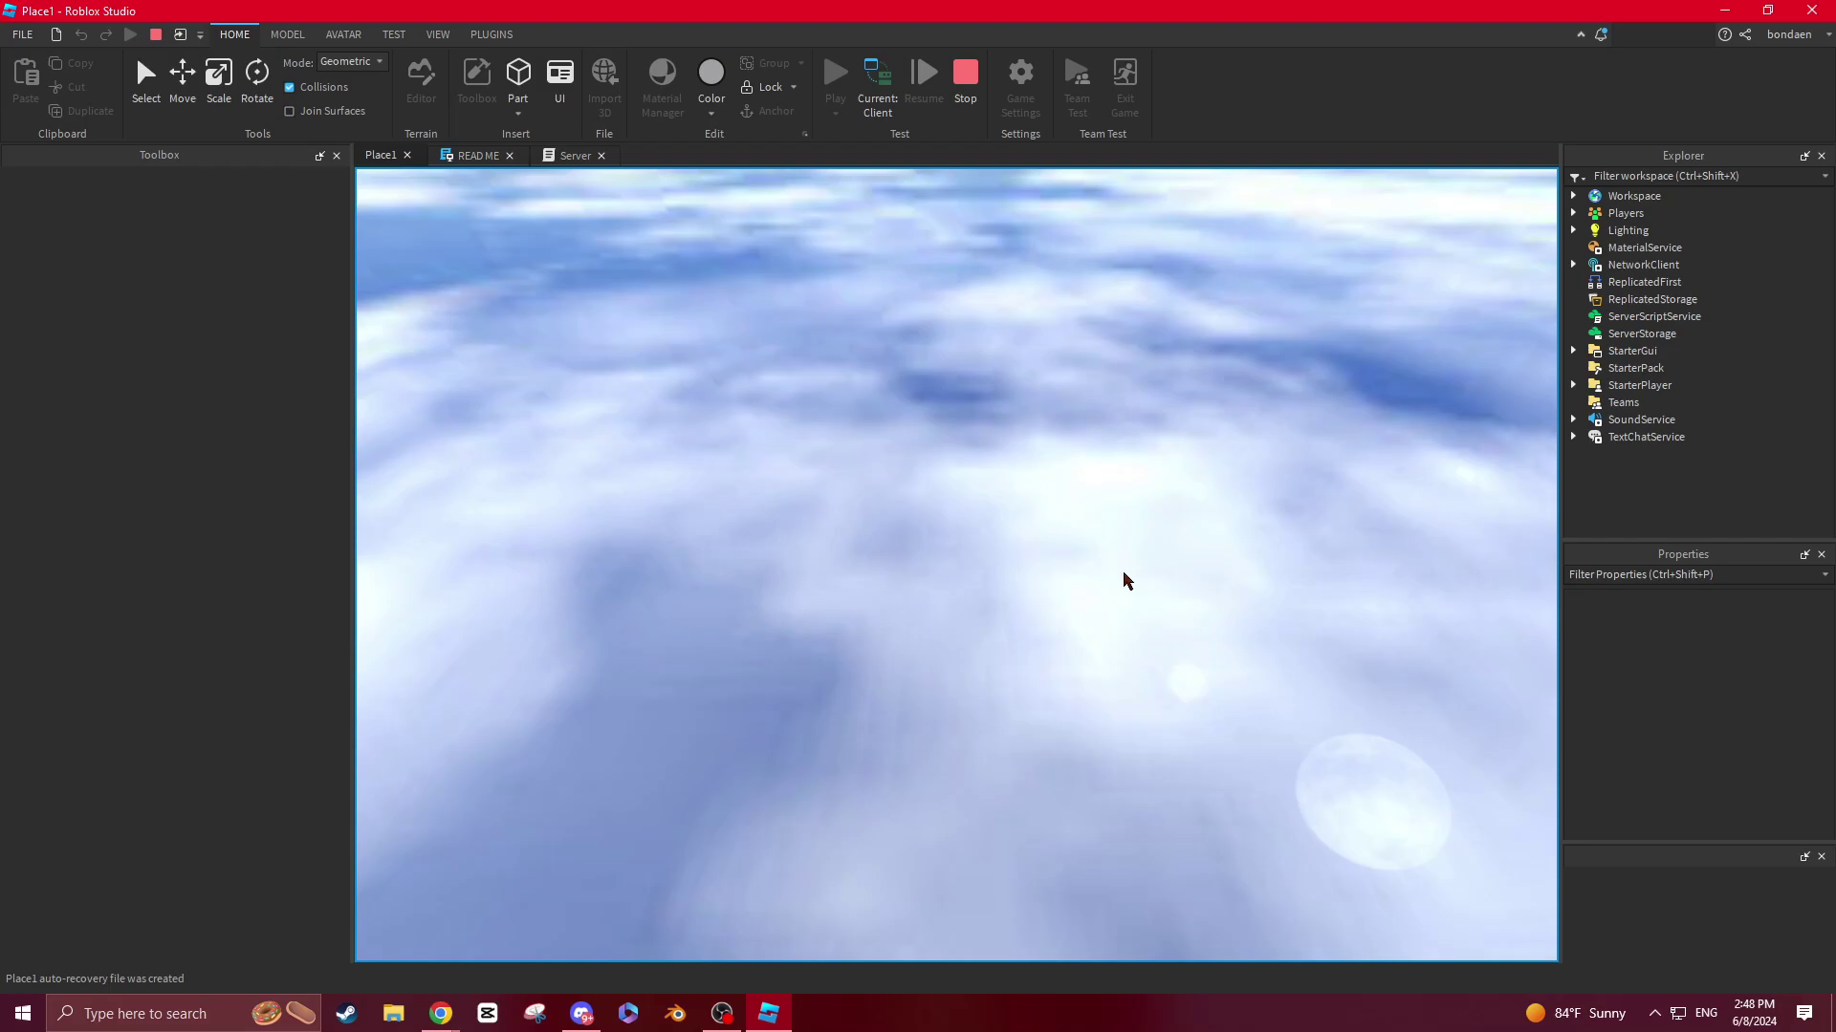
Step: Send "hello" in the playtest chat to check the bubble's appearance, and stop the test
key("slash")
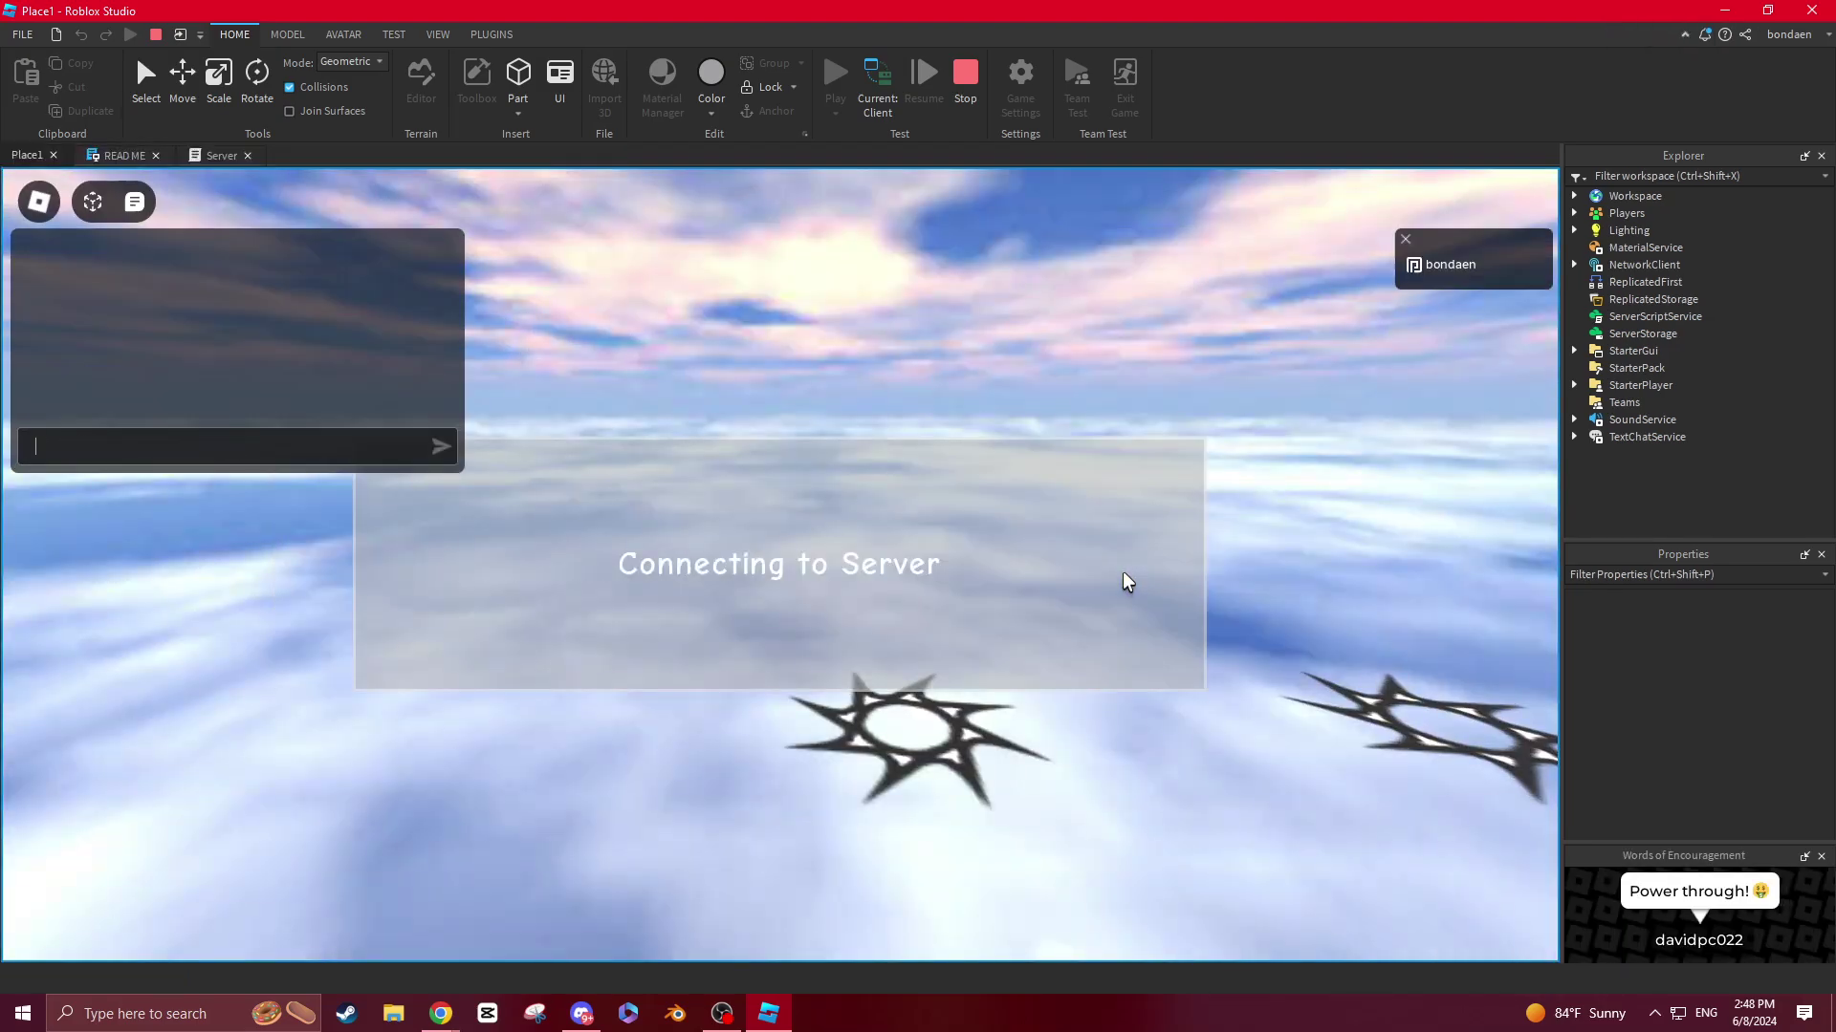
type("hello")
key("Return")
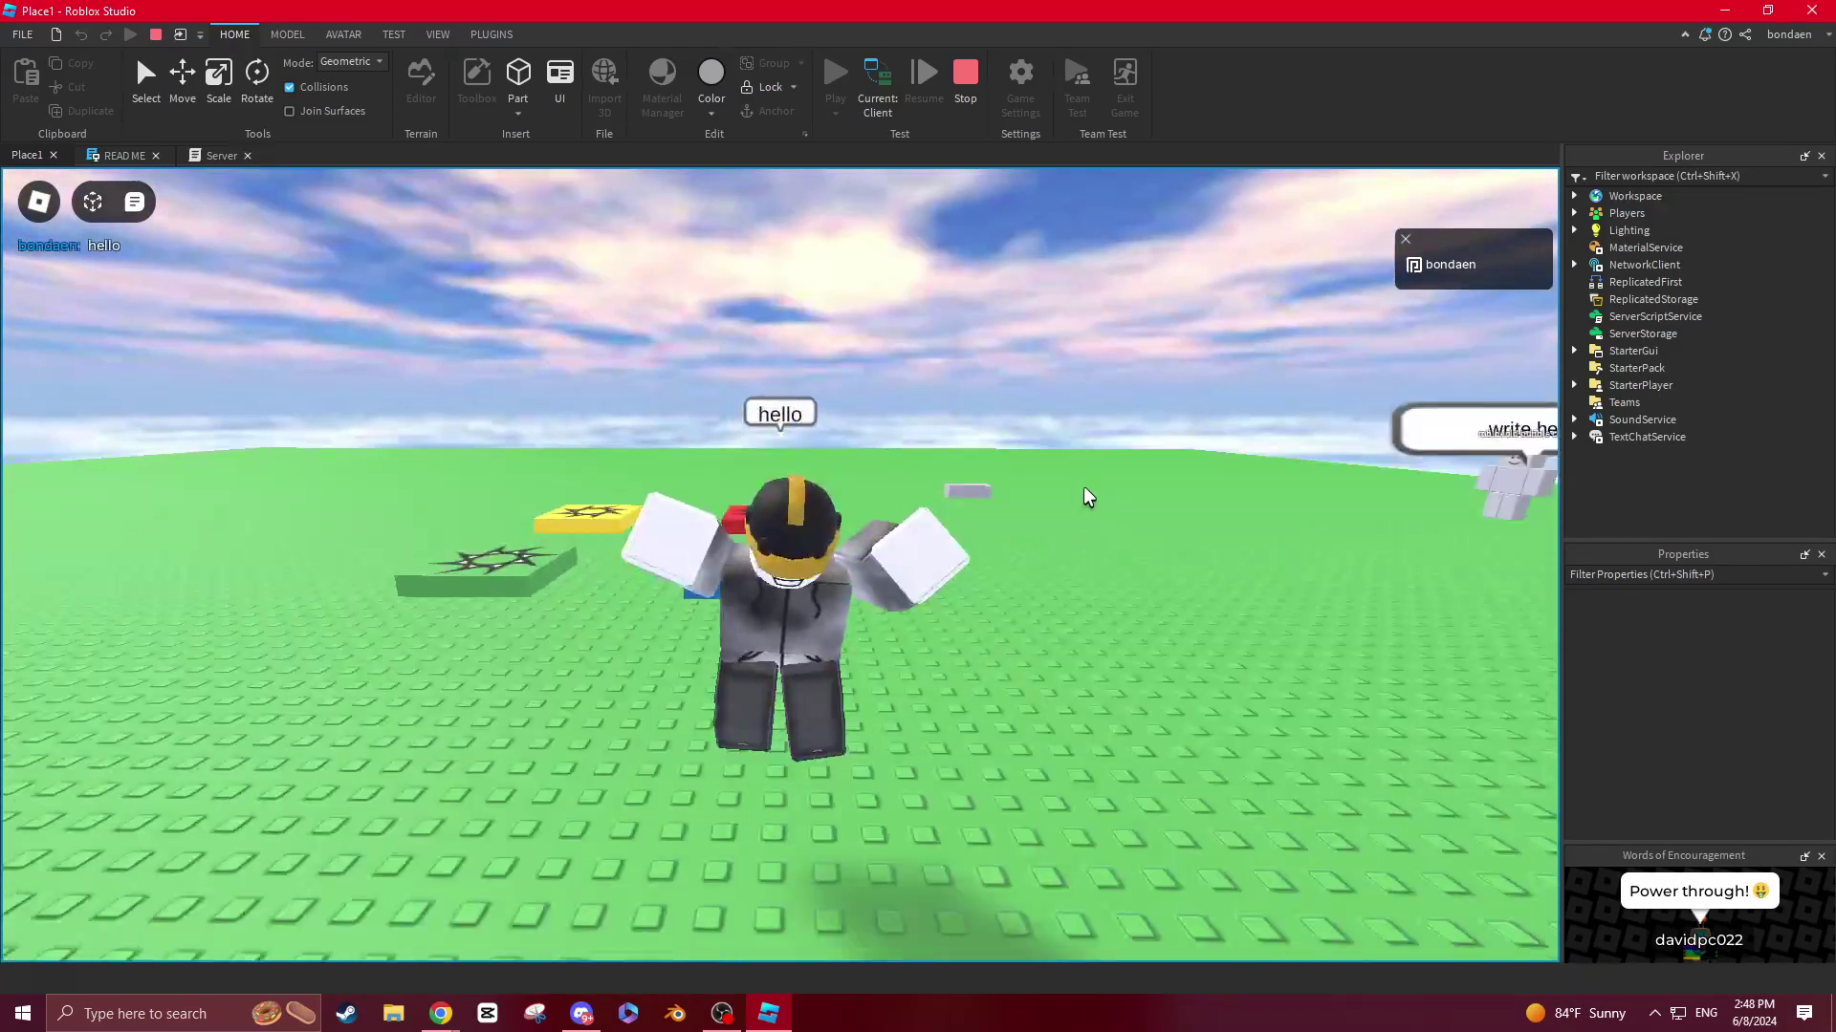
left_click(965, 87)
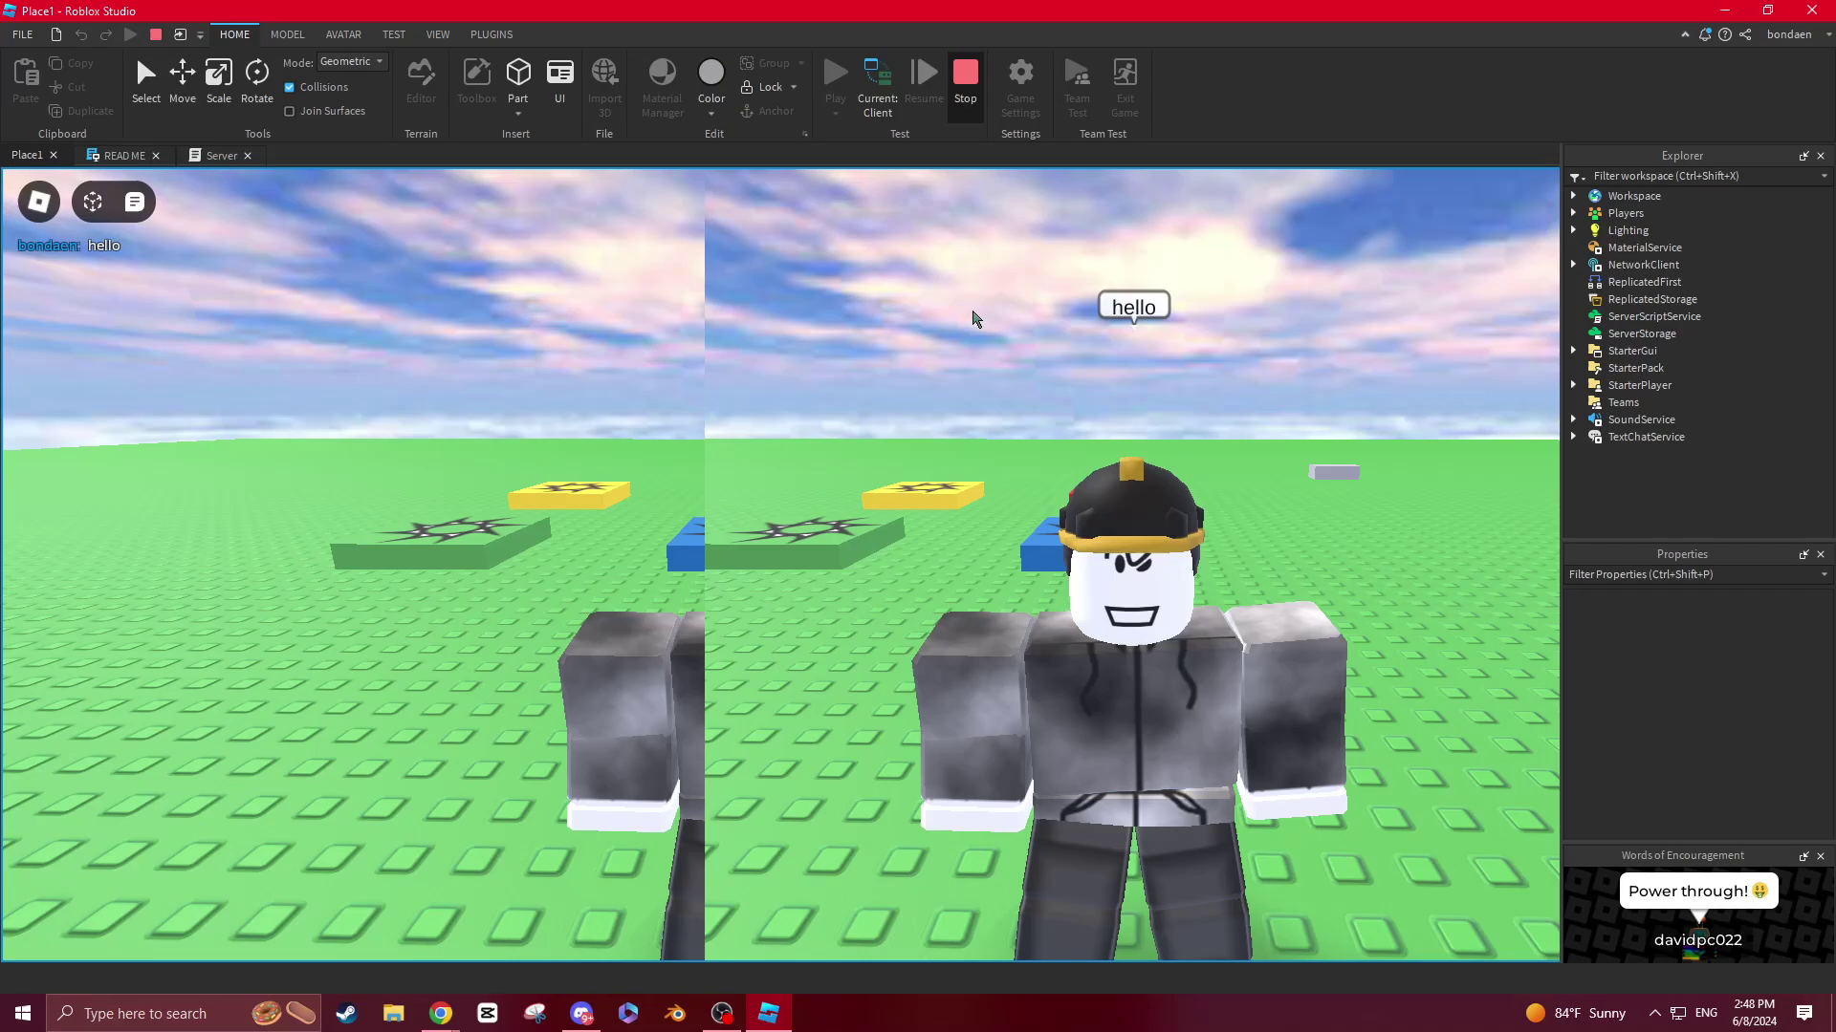
Step: Set the background transparency of BubbleChatConfiguration to 1
scroll(1713, 834, "down", 2)
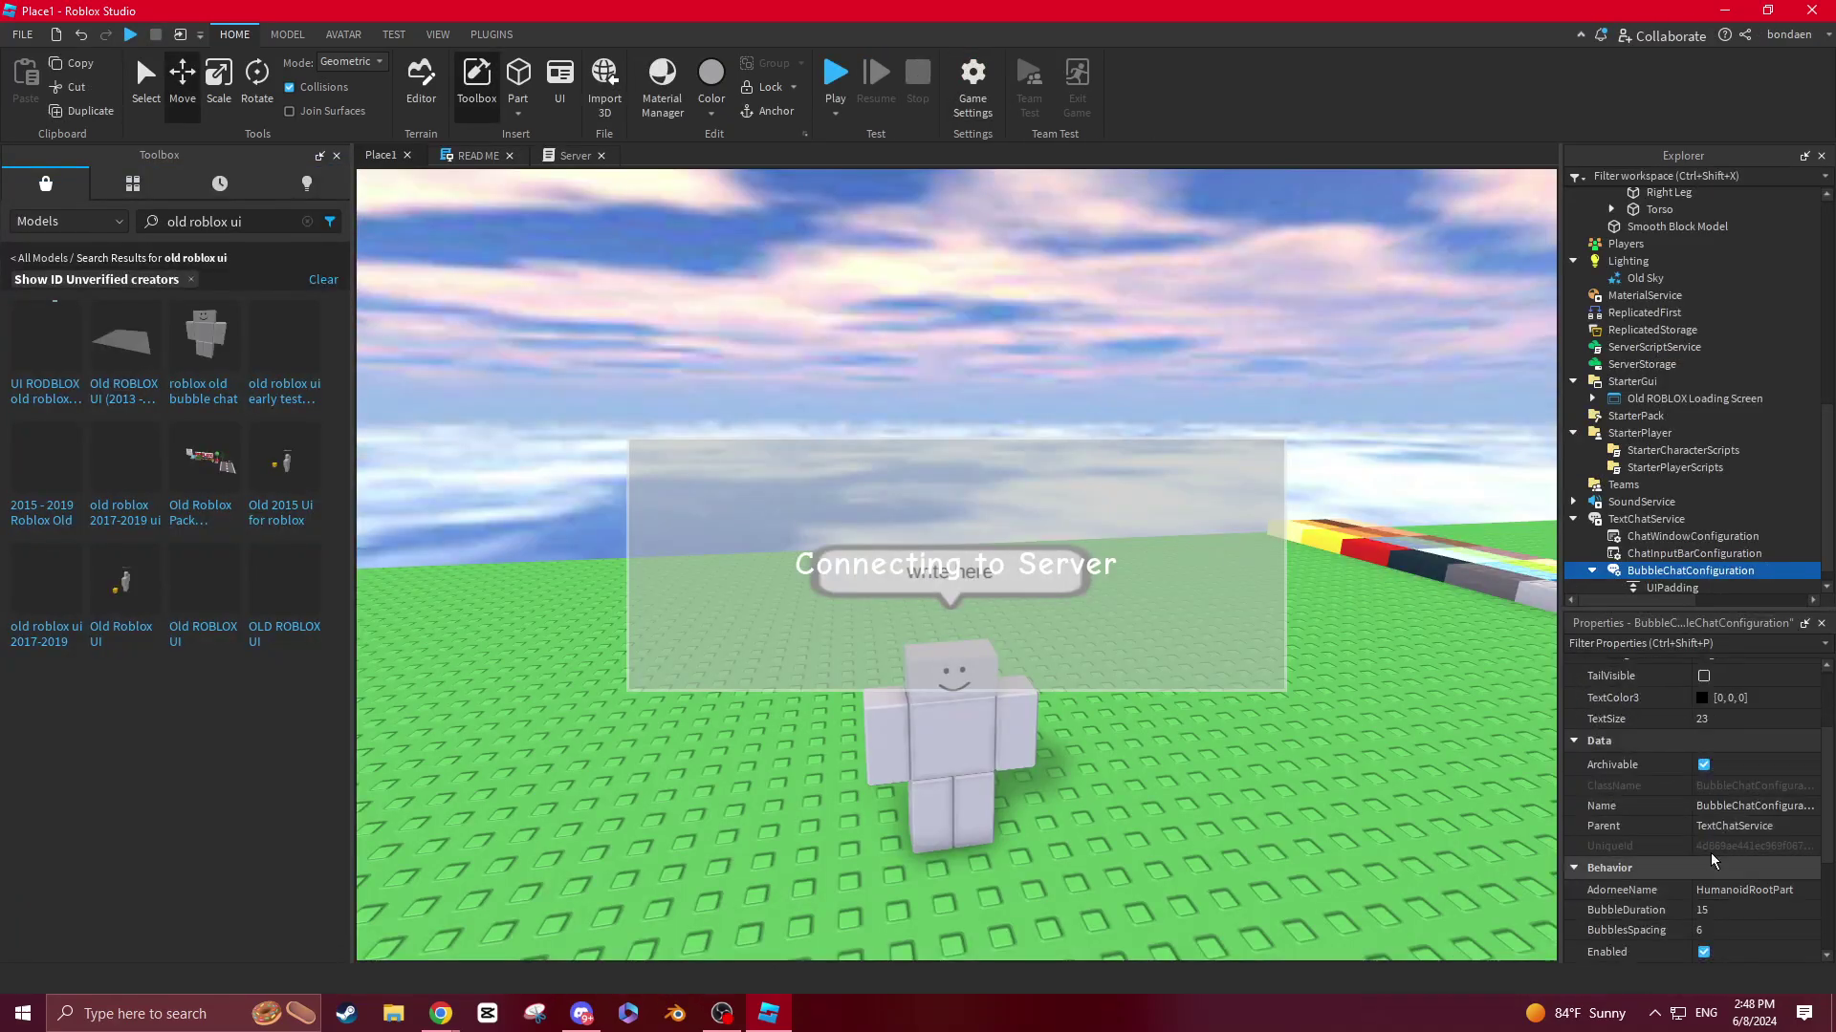
scroll(1711, 755, "up", 2)
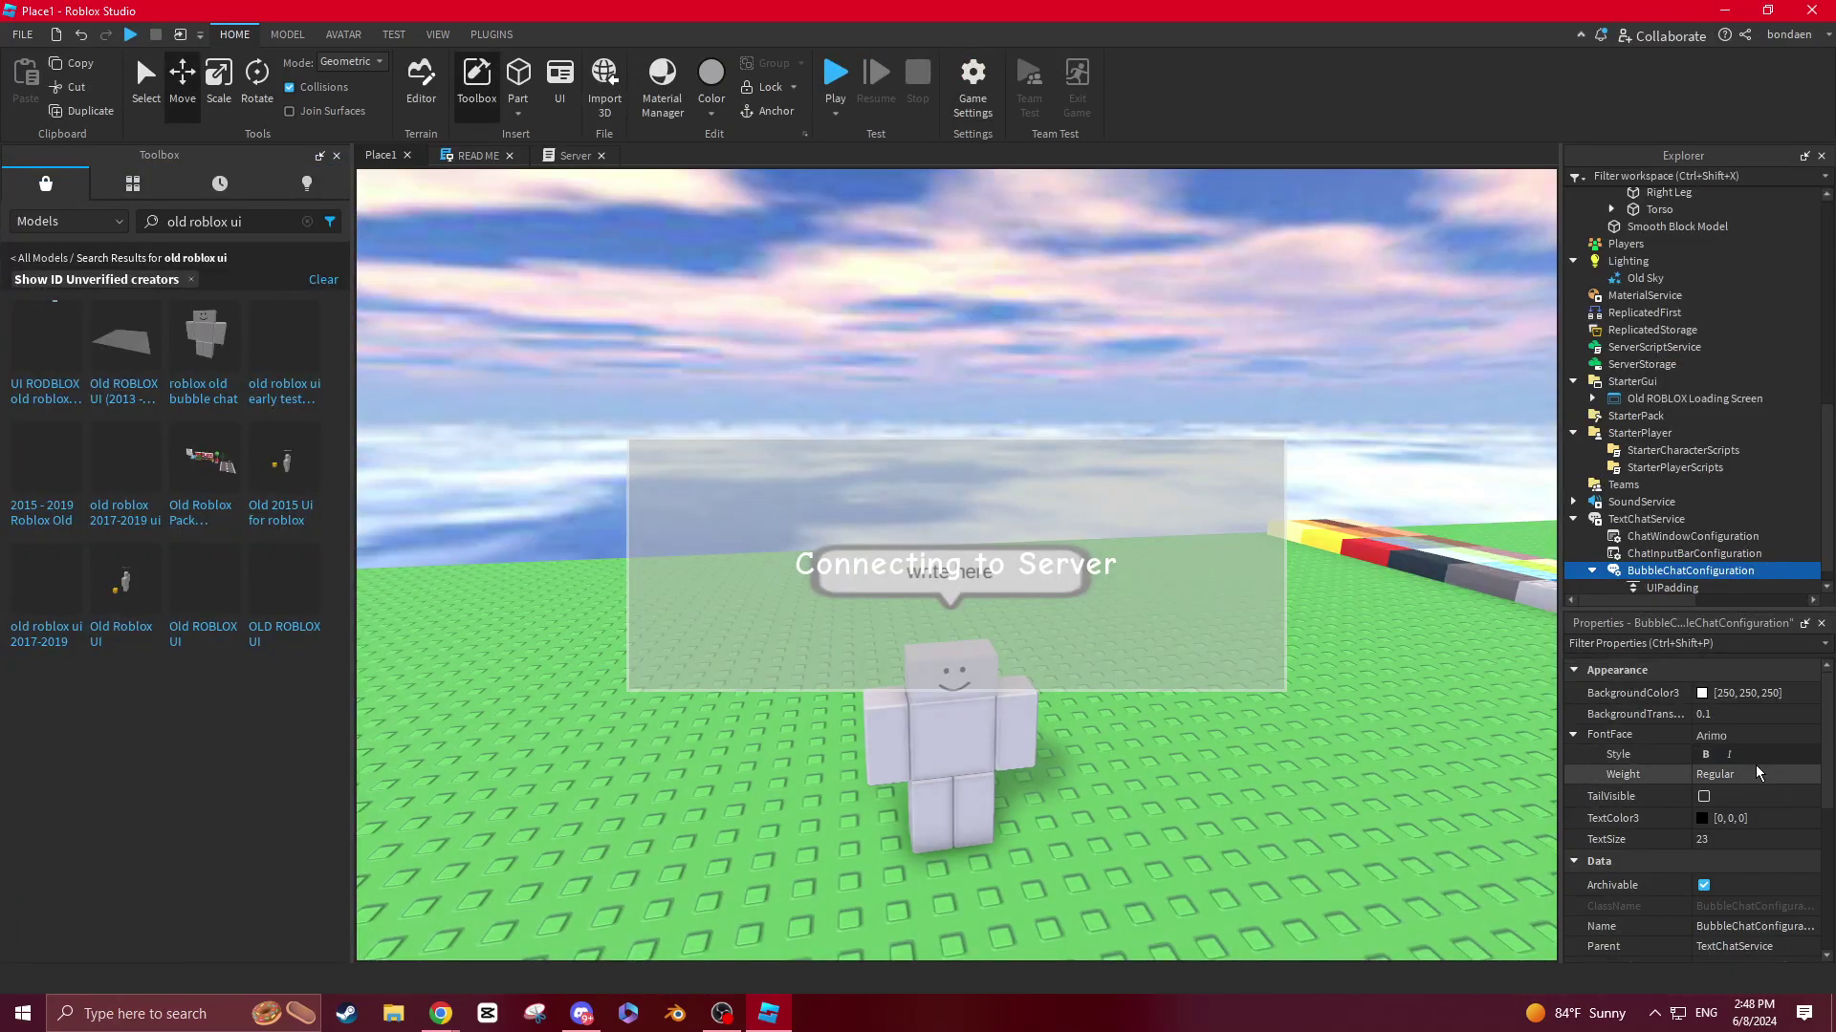
left_click(1718, 719)
type("1")
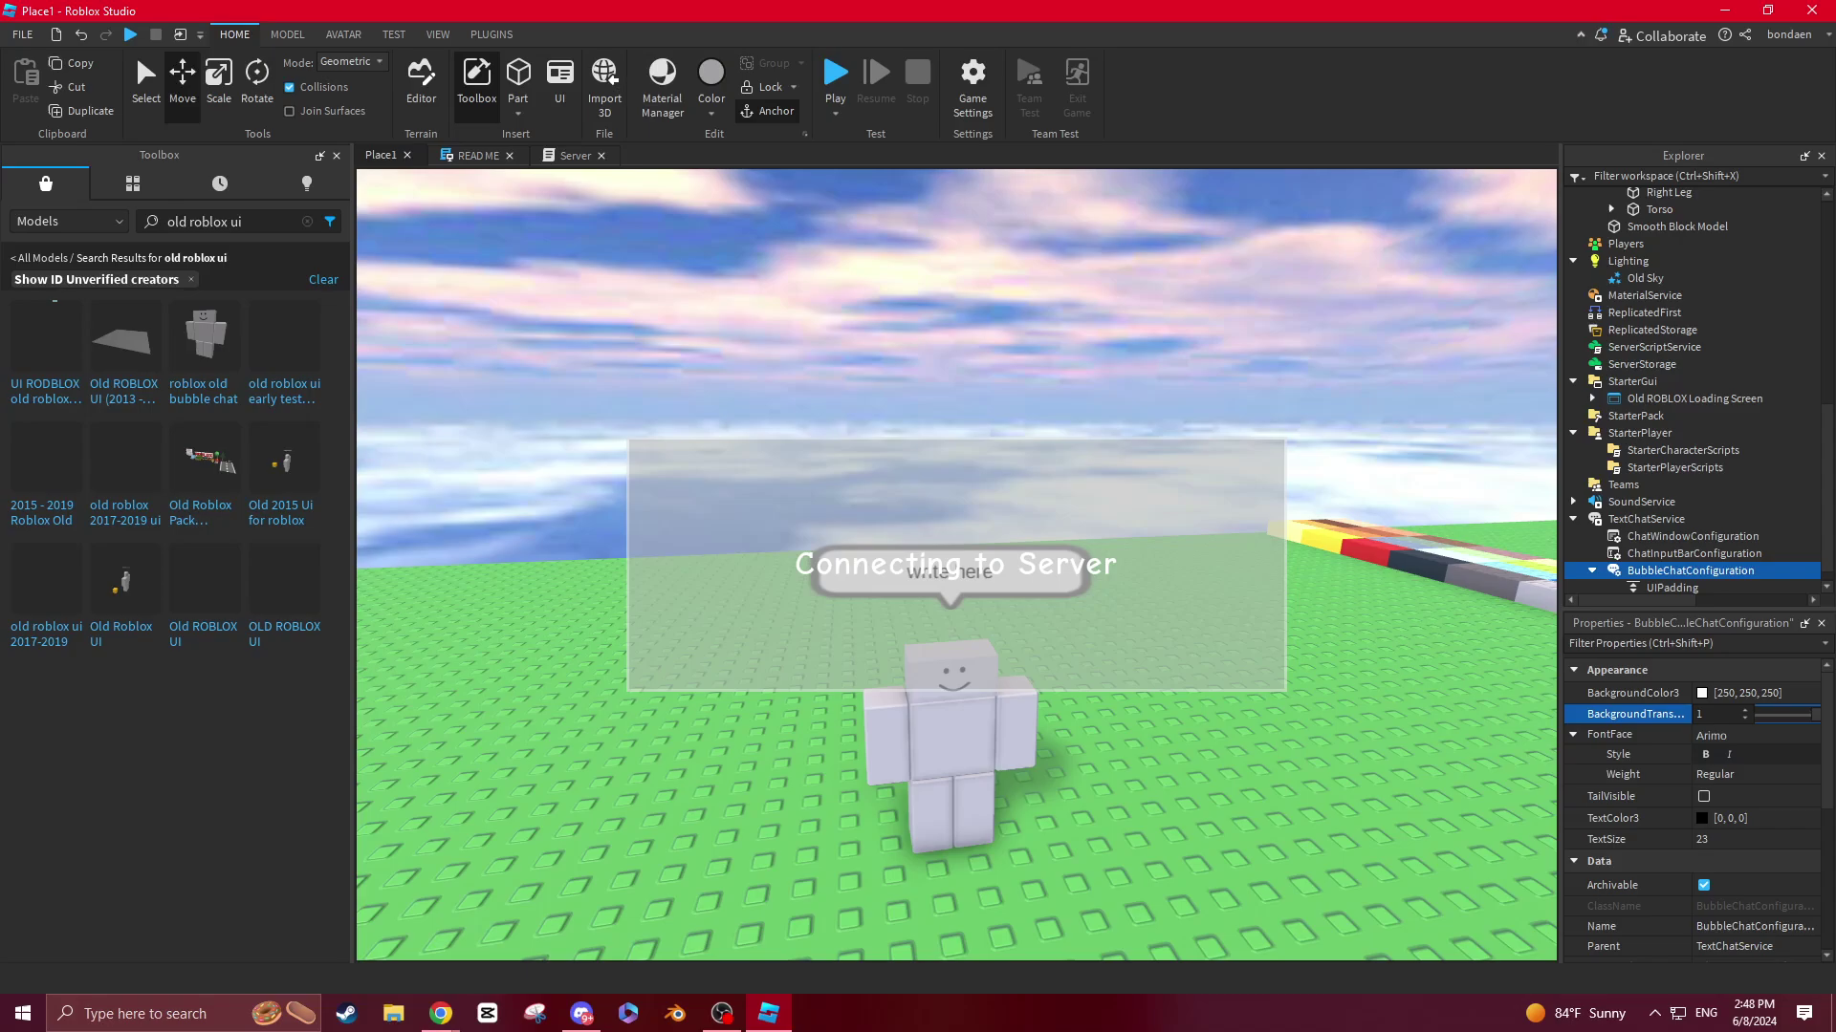
Step: Send "hello" in the playtest chat to check the fully transparent bubble, closing the Words of Encouragement and Viewport Creator windows, and stop the test
key("Return")
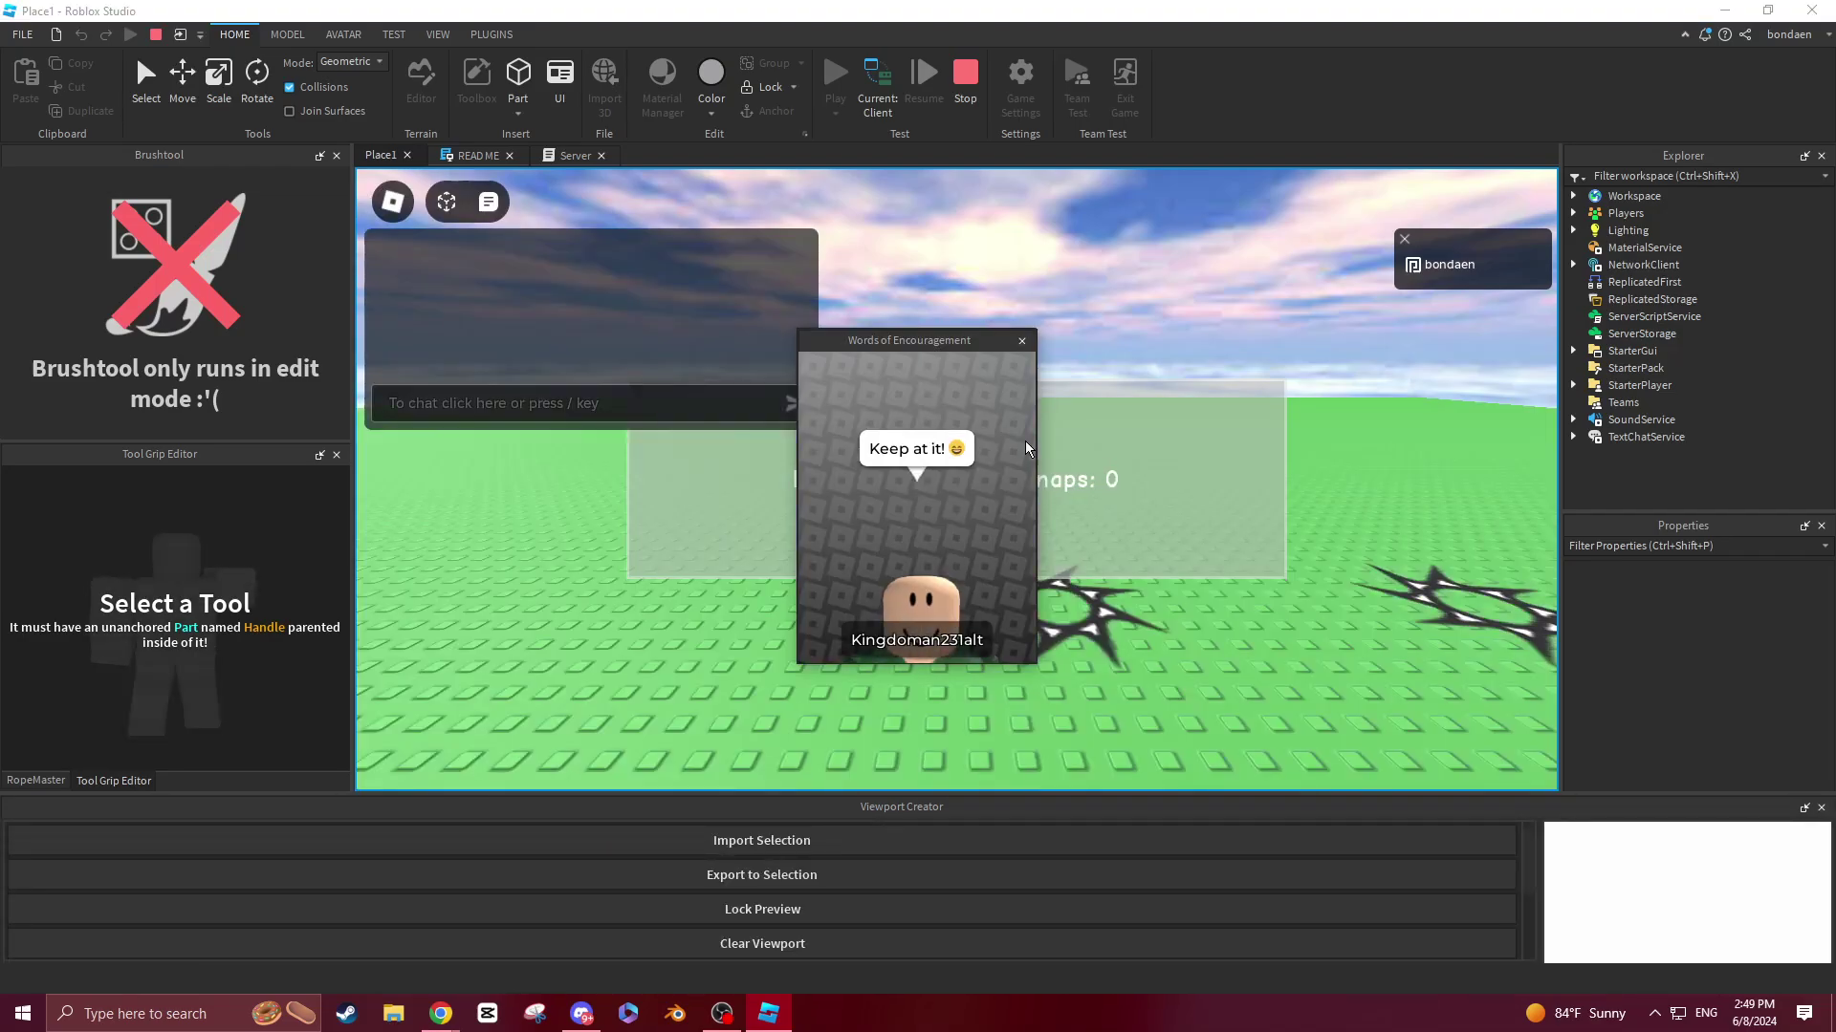
left_click(1021, 340)
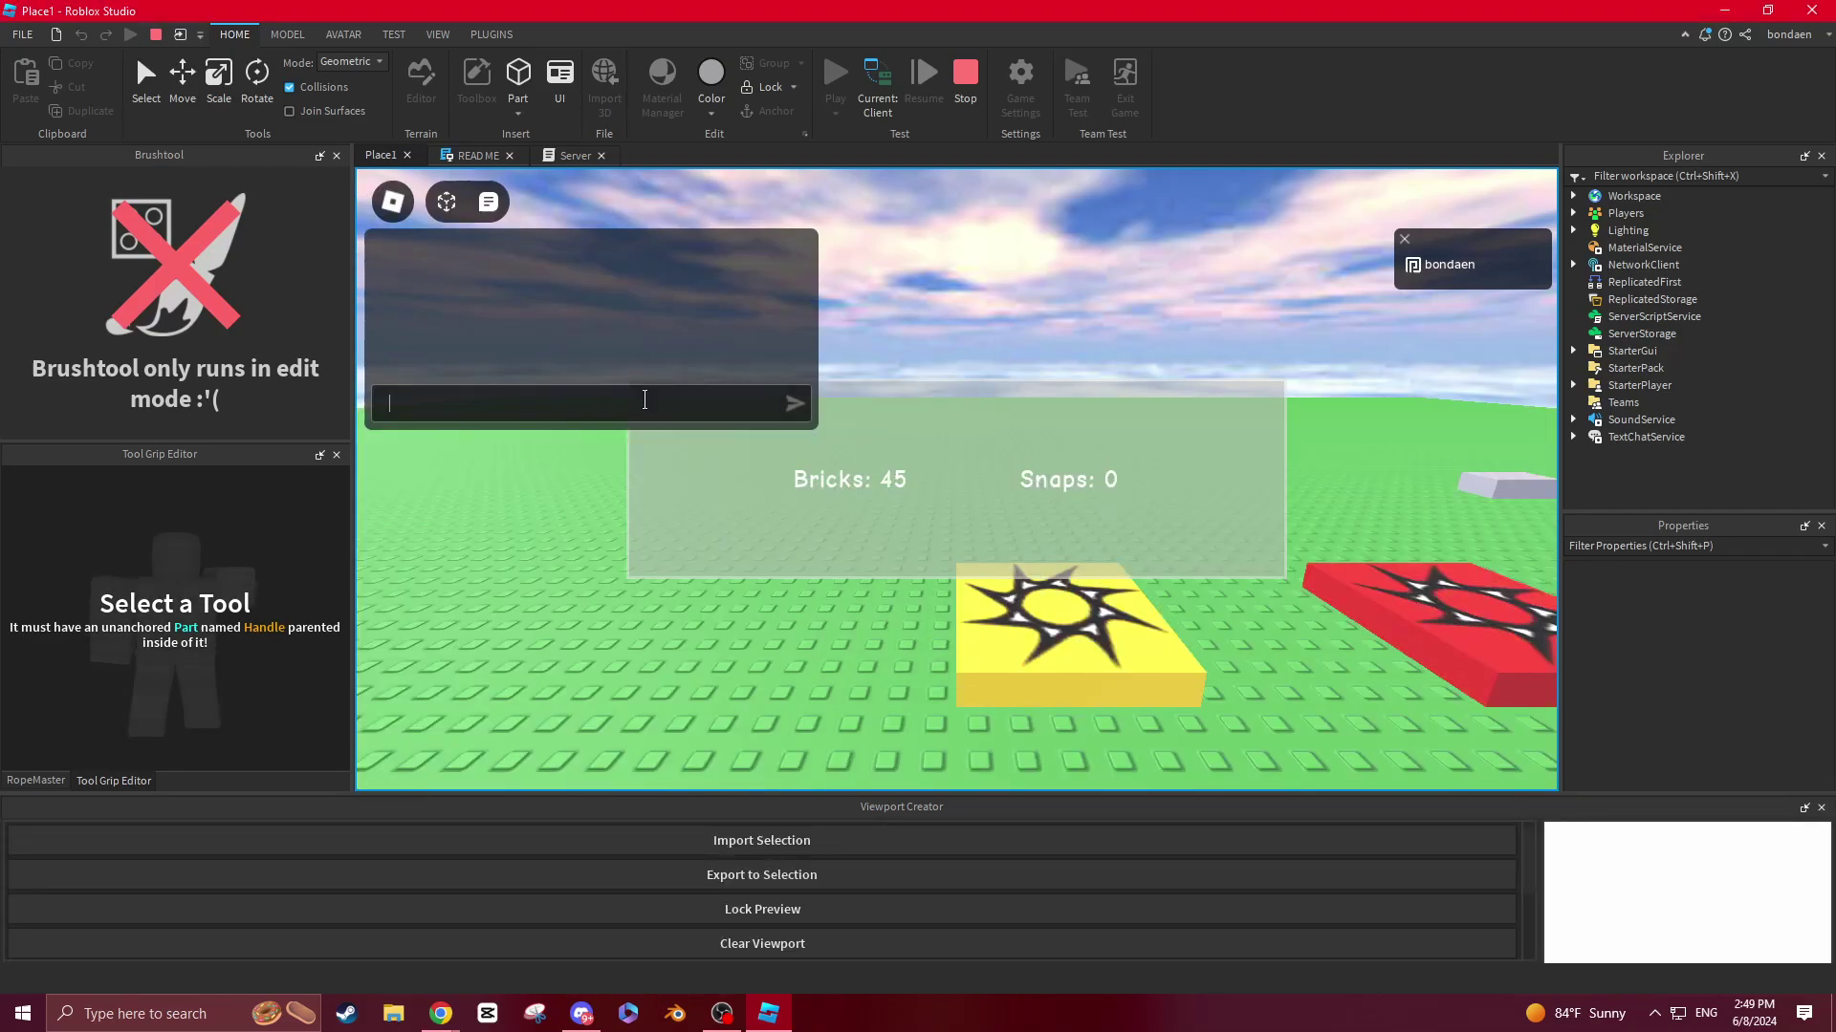
type("h")
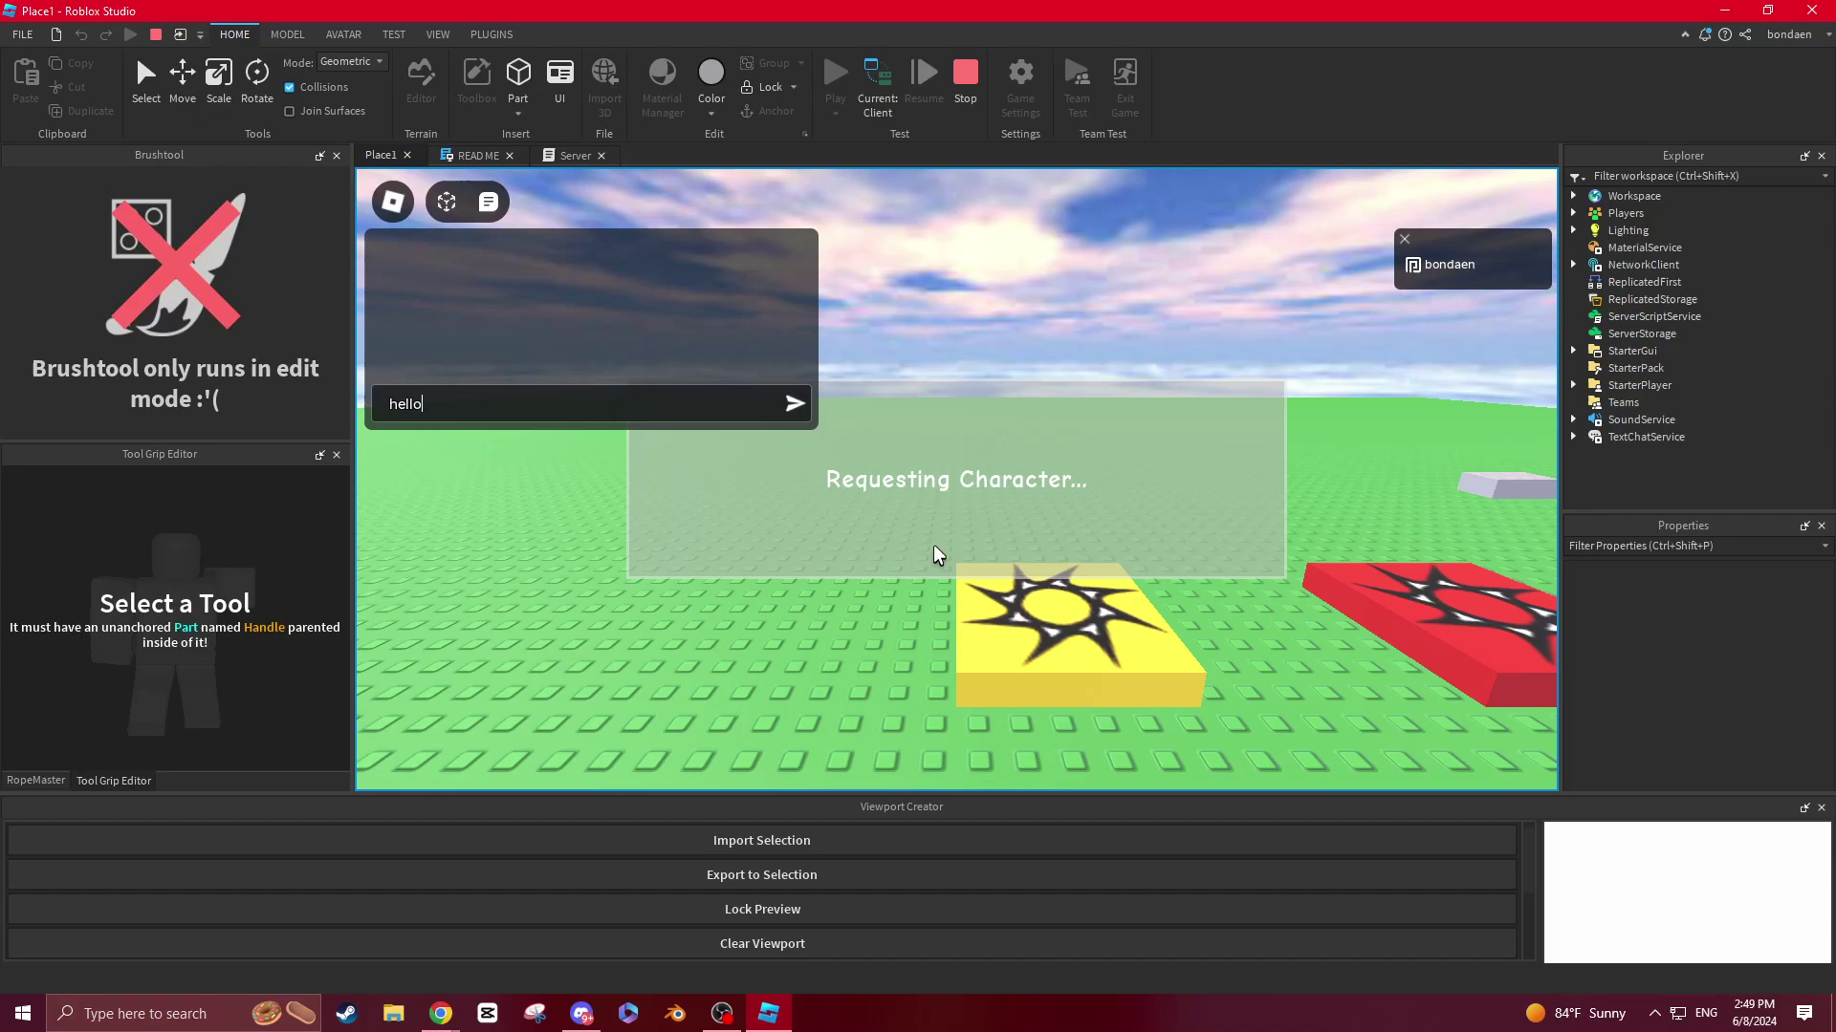
type("ello")
key("Return")
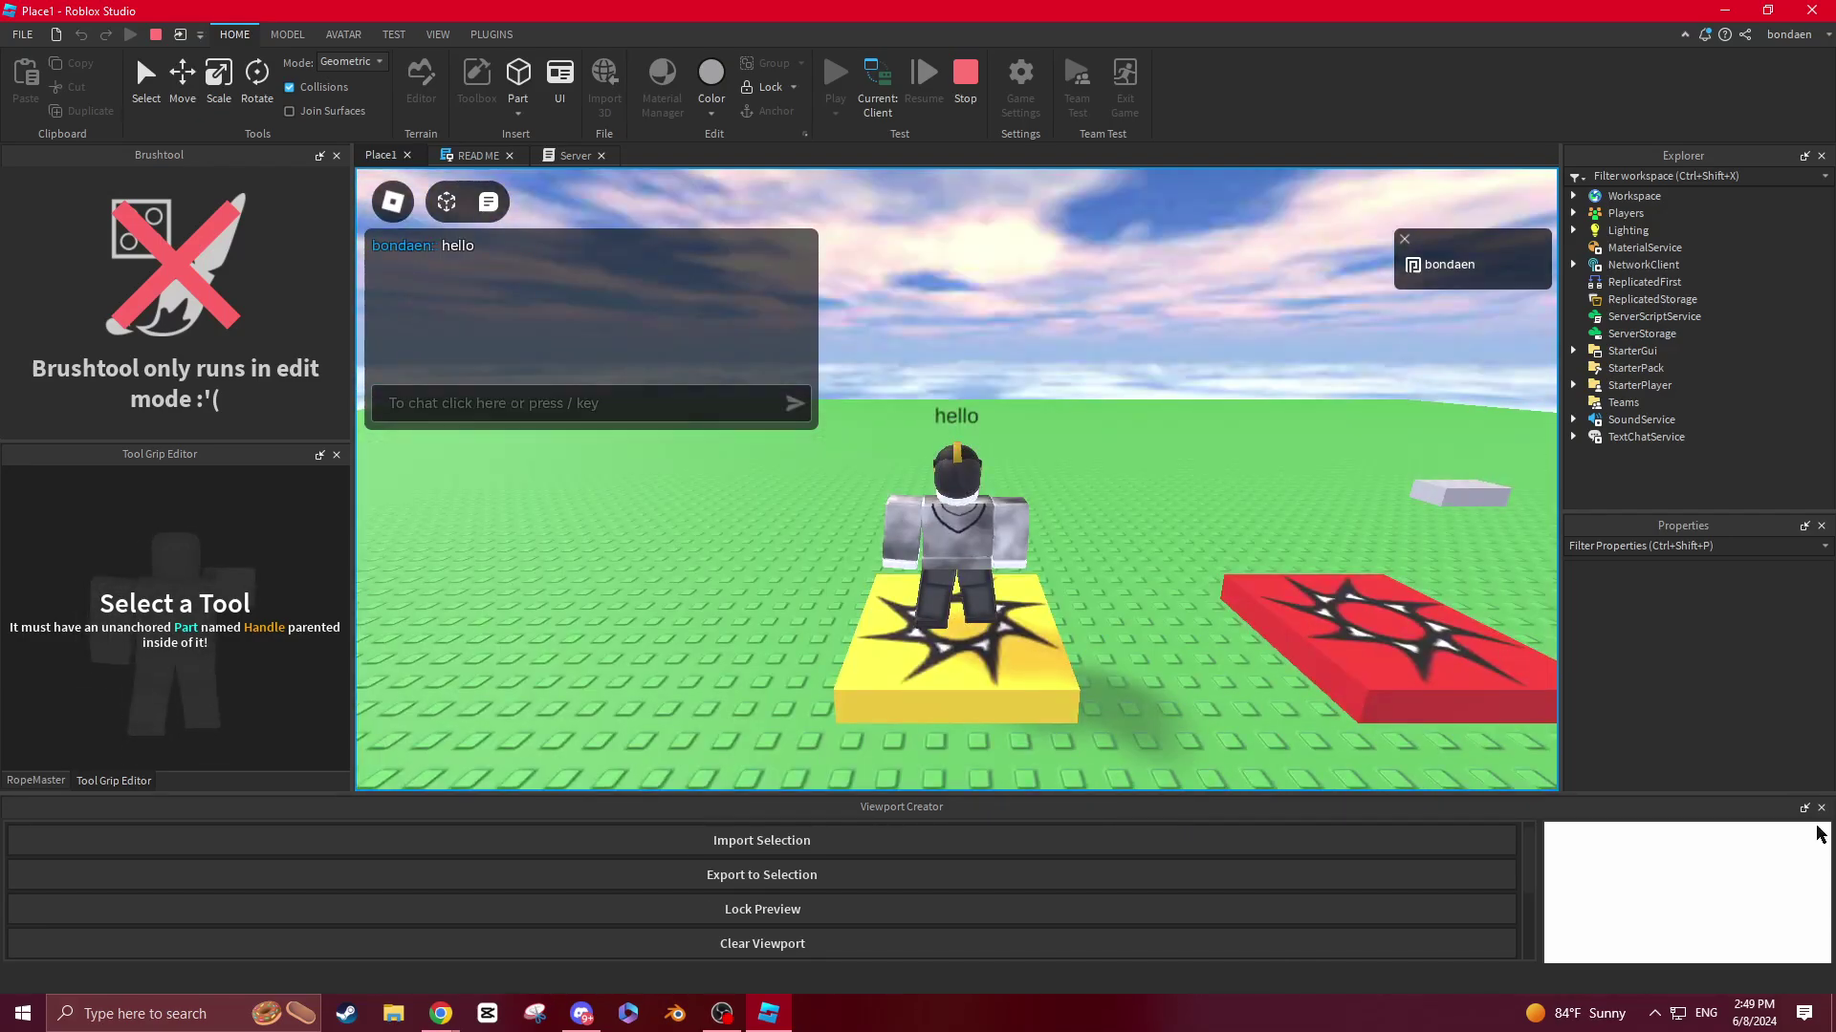
left_click(1822, 809)
right_click_drag(1096, 796, 1101, 796)
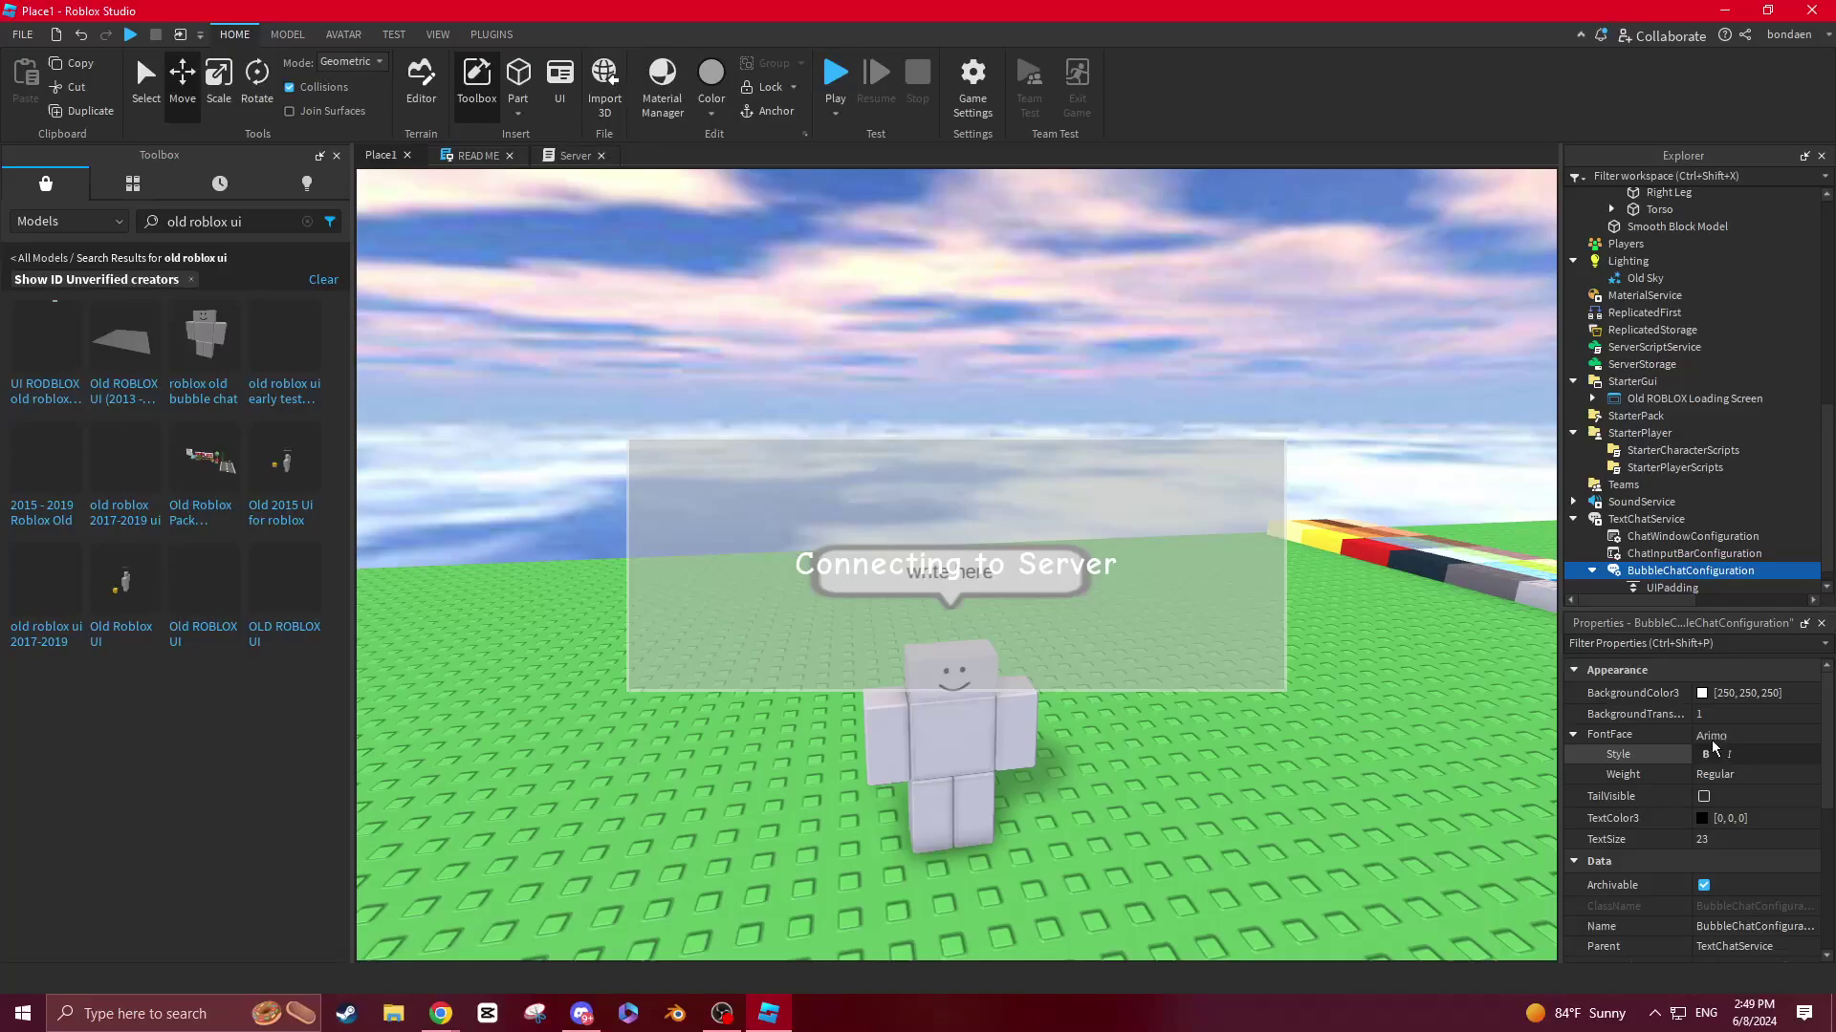
Step: Lower the background transparency of BubbleChatConfiguration so the bubble is no longer fully transparent
left_click(1706, 715)
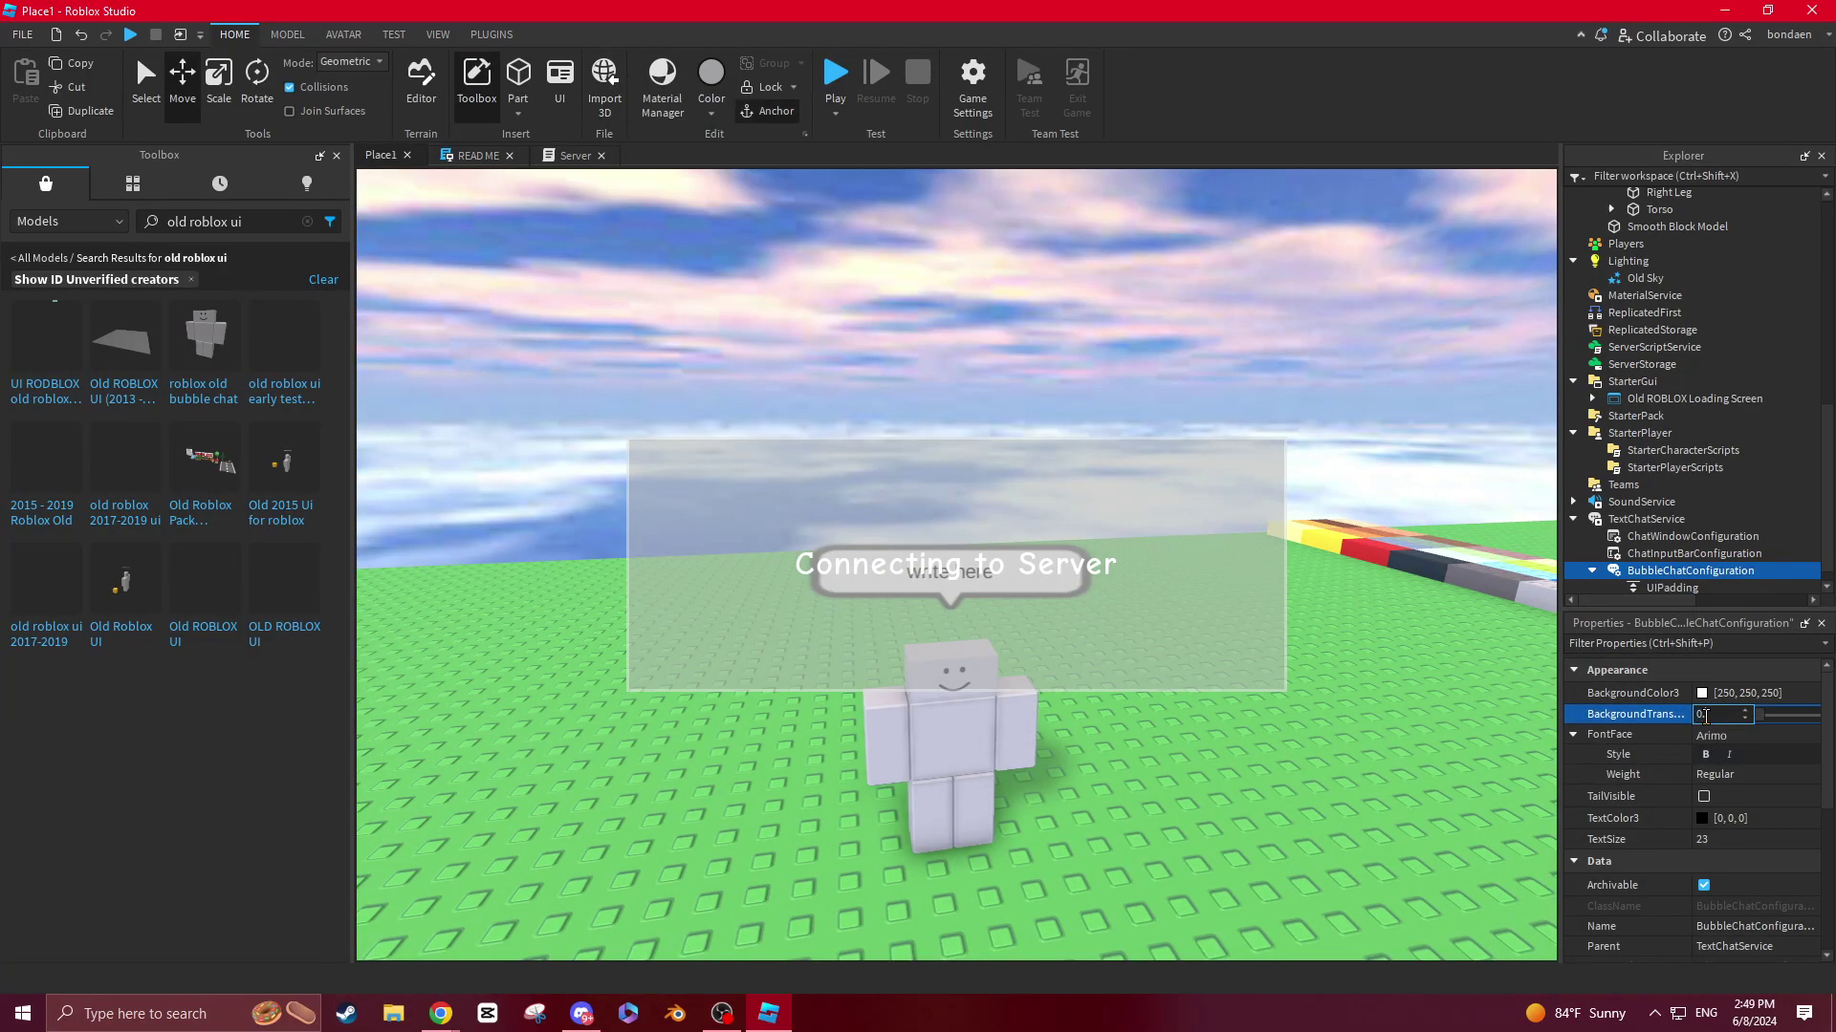
left_click(1705, 720)
Step: Expand the local player studs offset of BubbleChatConfiguration and review its Behavior properties, including bubble duration, spacing and distances
scroll(1708, 736, "down", 1)
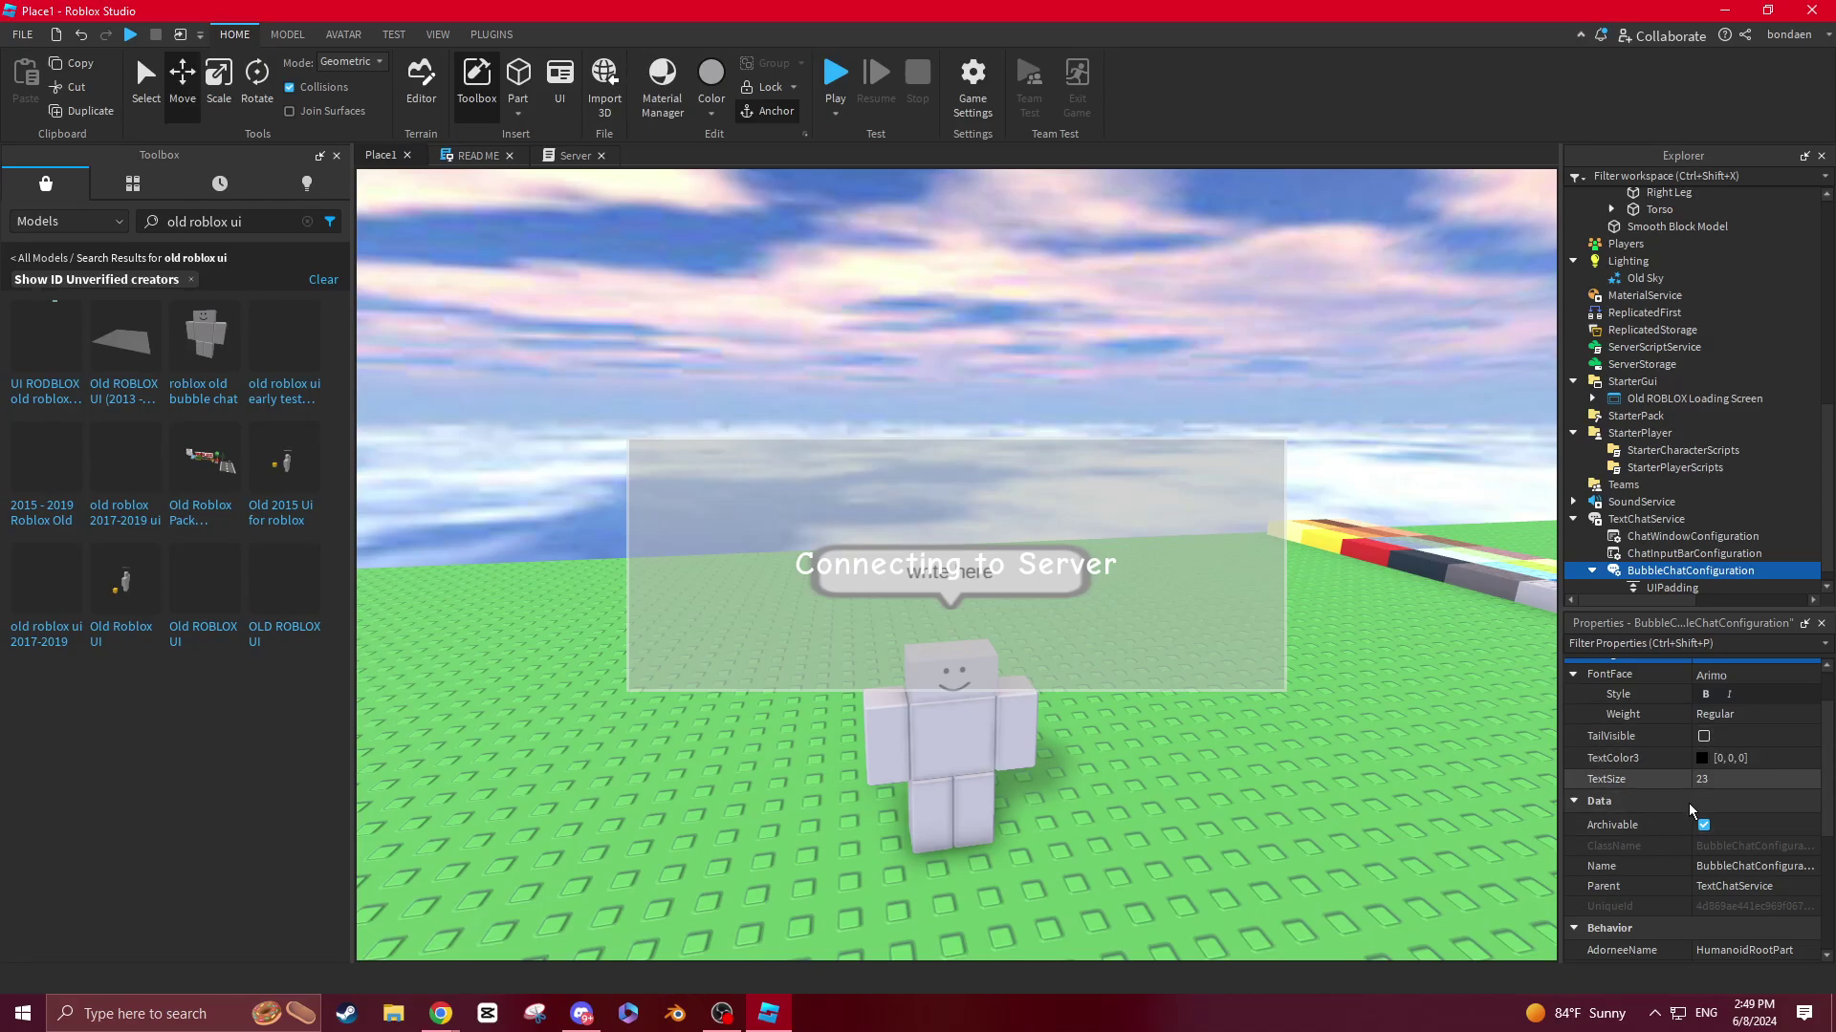
scroll(1734, 761, "down", 3)
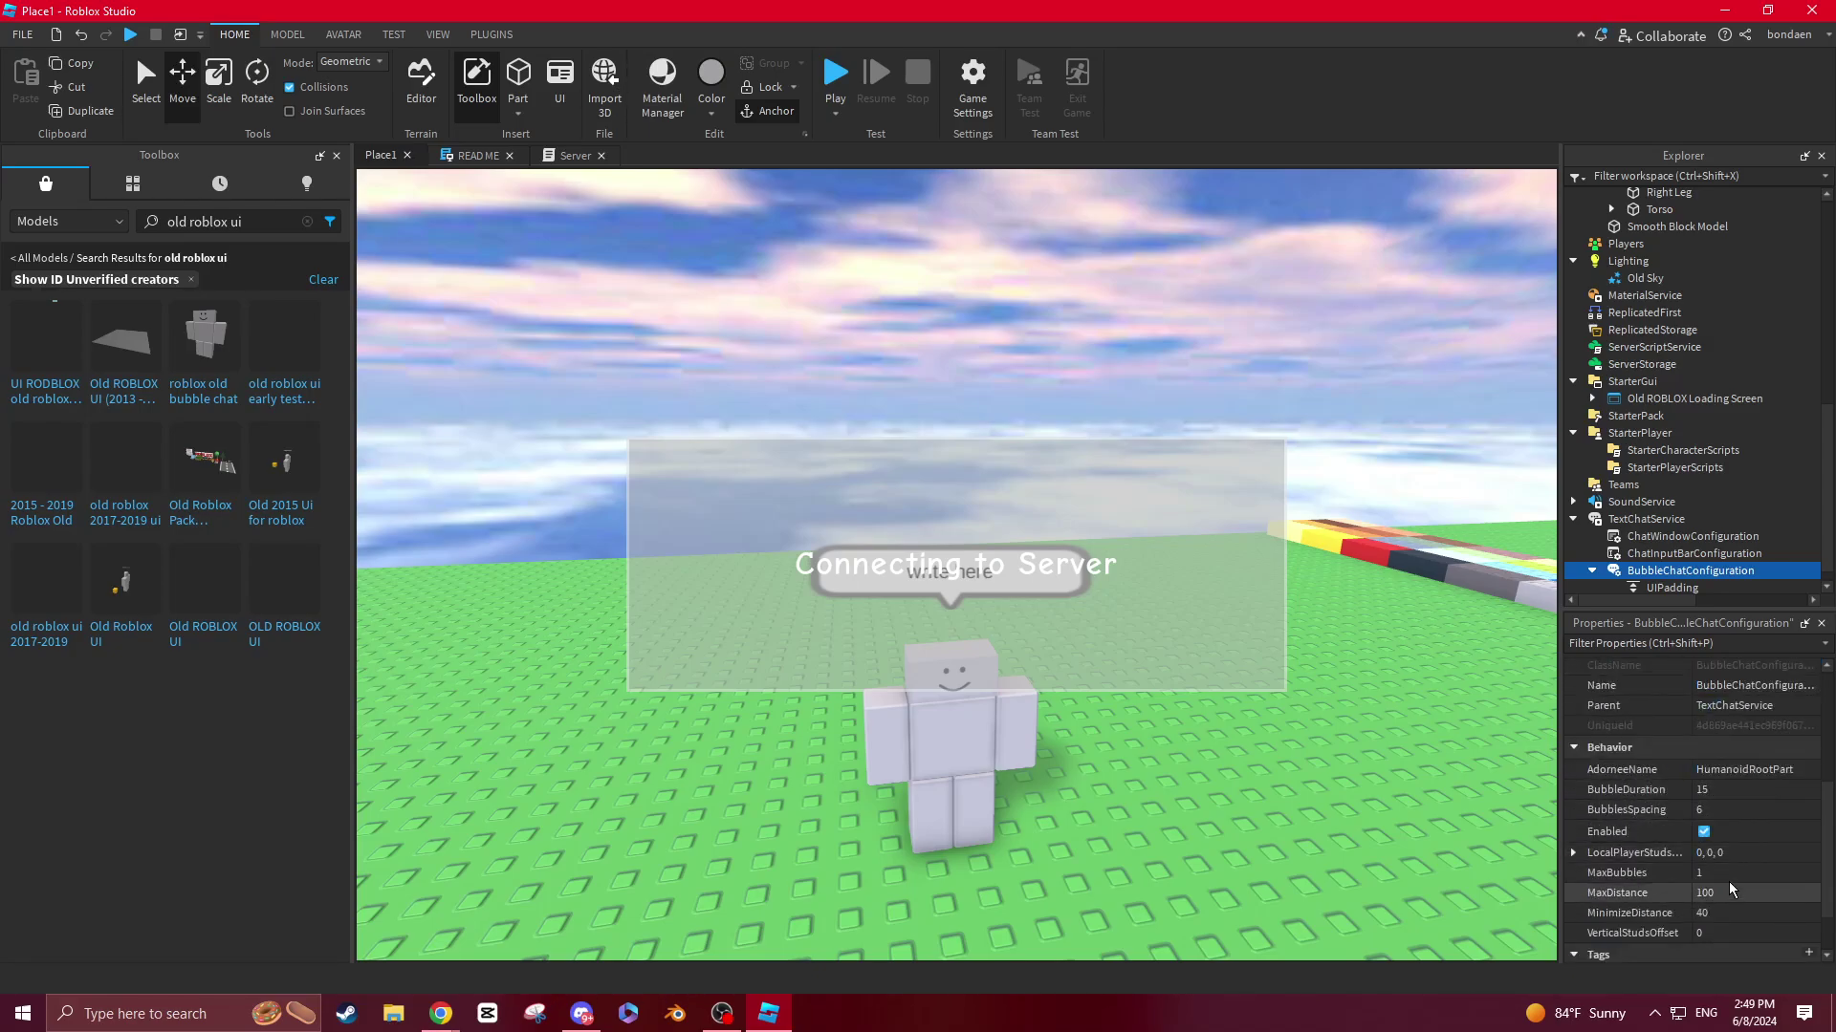
left_click(1573, 852)
scroll(1588, 841, "down", 2)
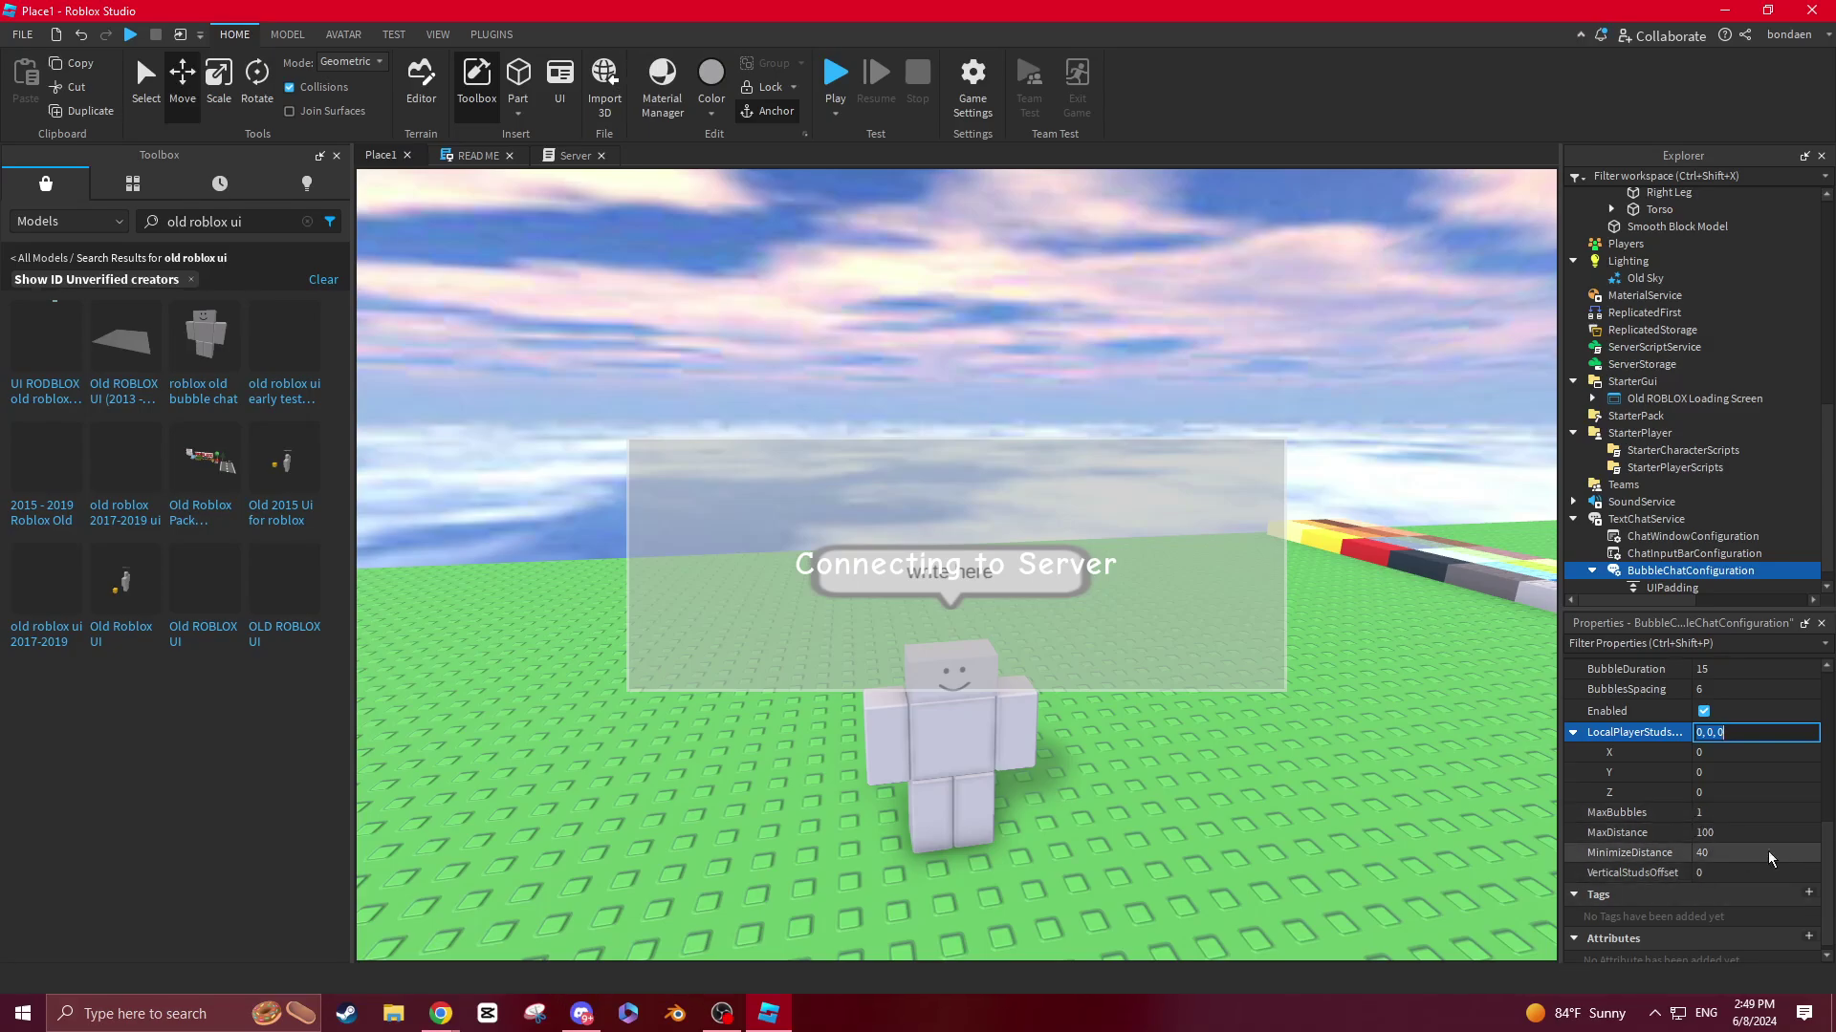
scroll(1768, 851, "up", 2)
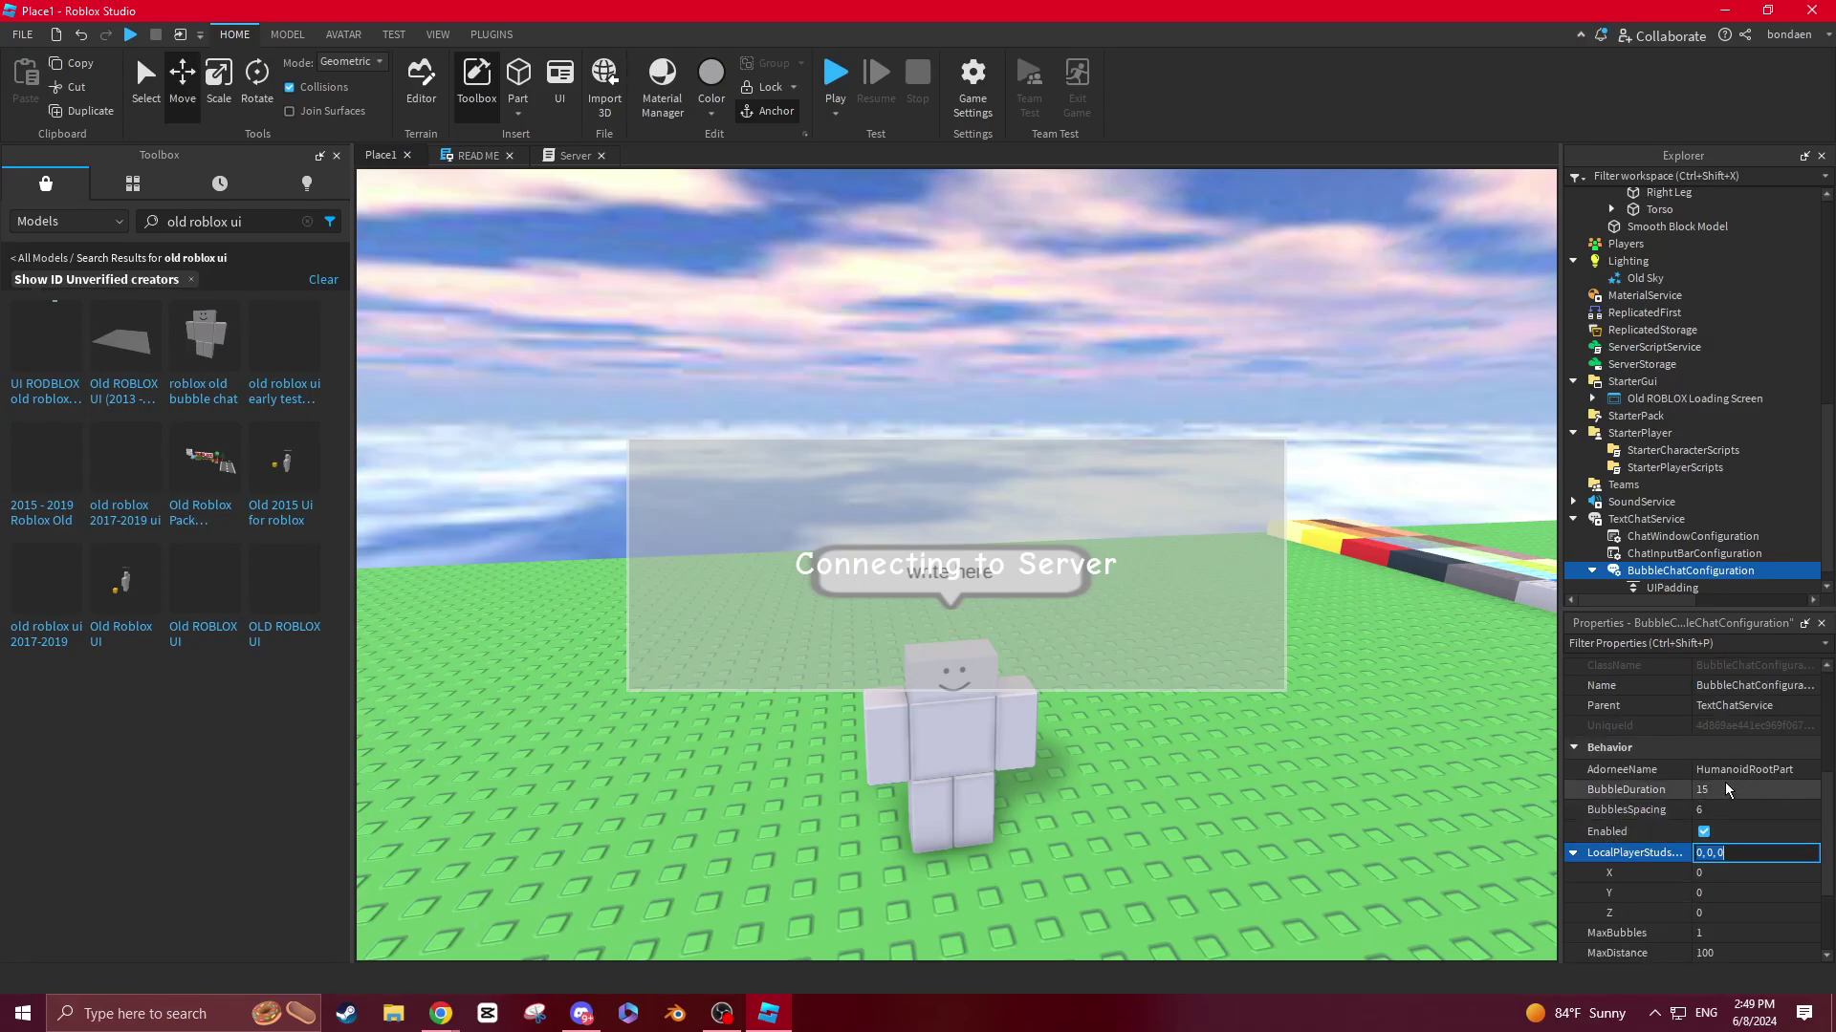